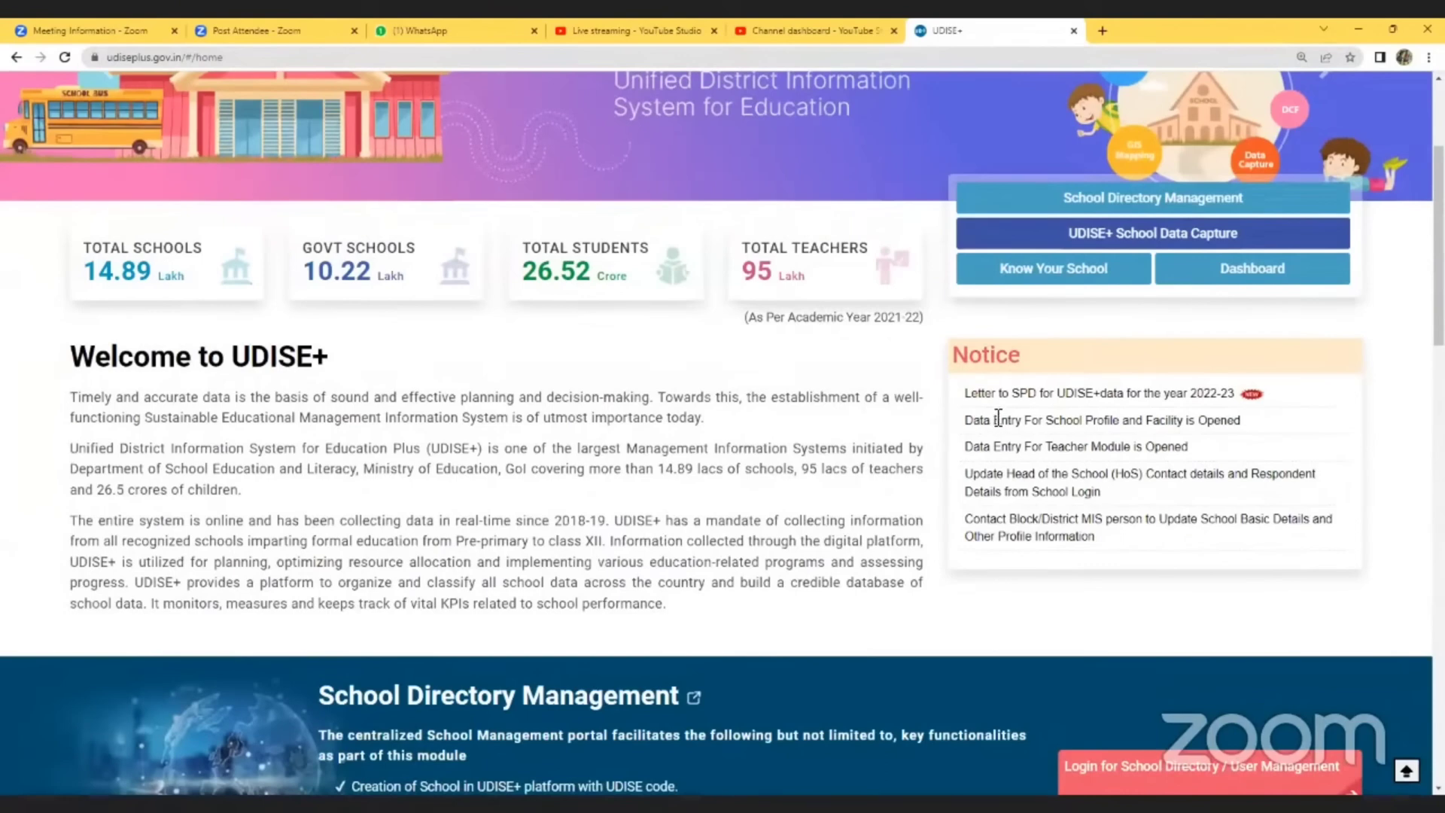
- Open the AY 2022-23 Students Module for UTTAR PRADESH from the UDISE+ School Data Capture section
scroll(998, 417, "down", 8)
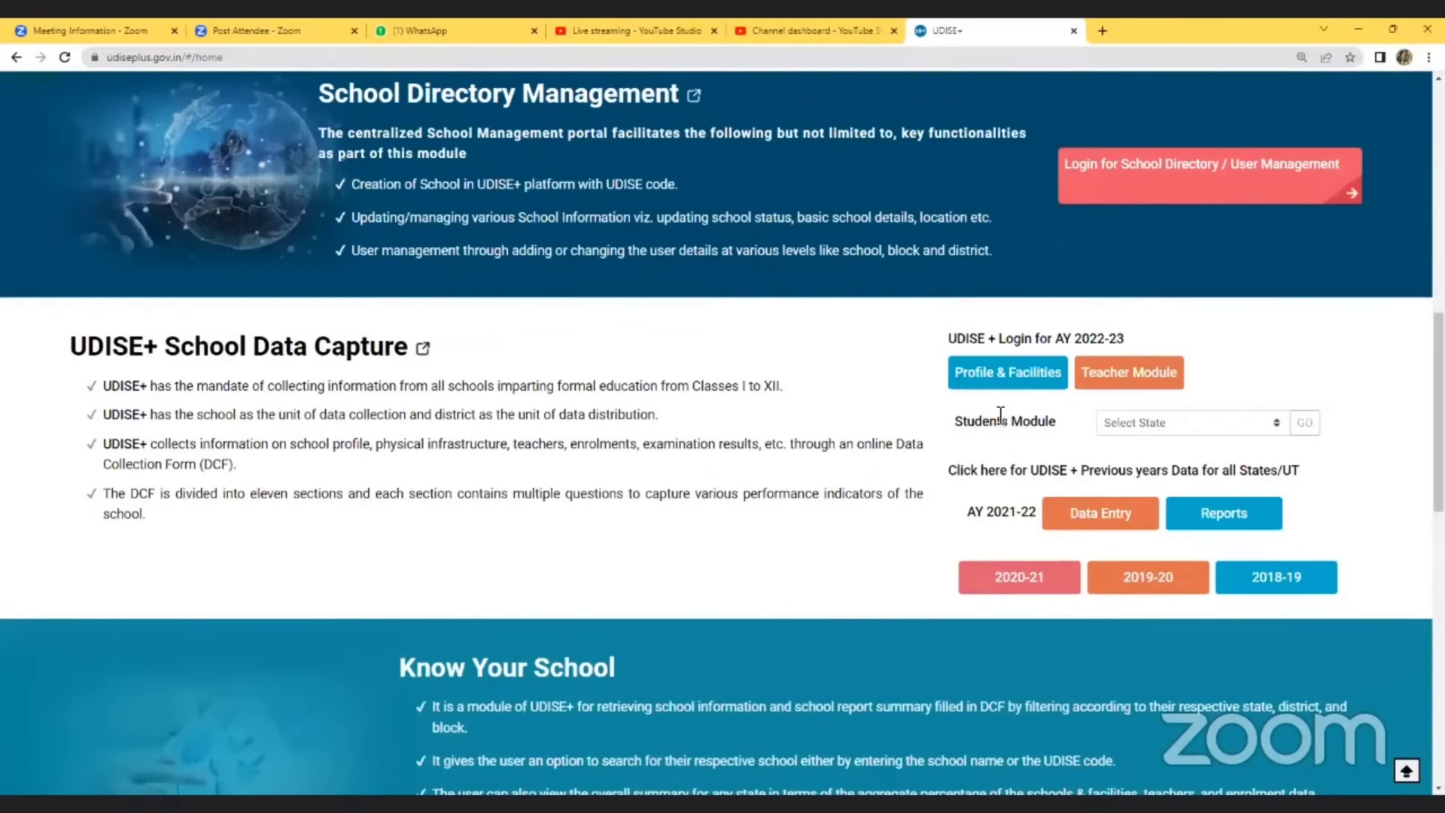
left_click(1128, 422)
scroll(1189, 617, "down", 3)
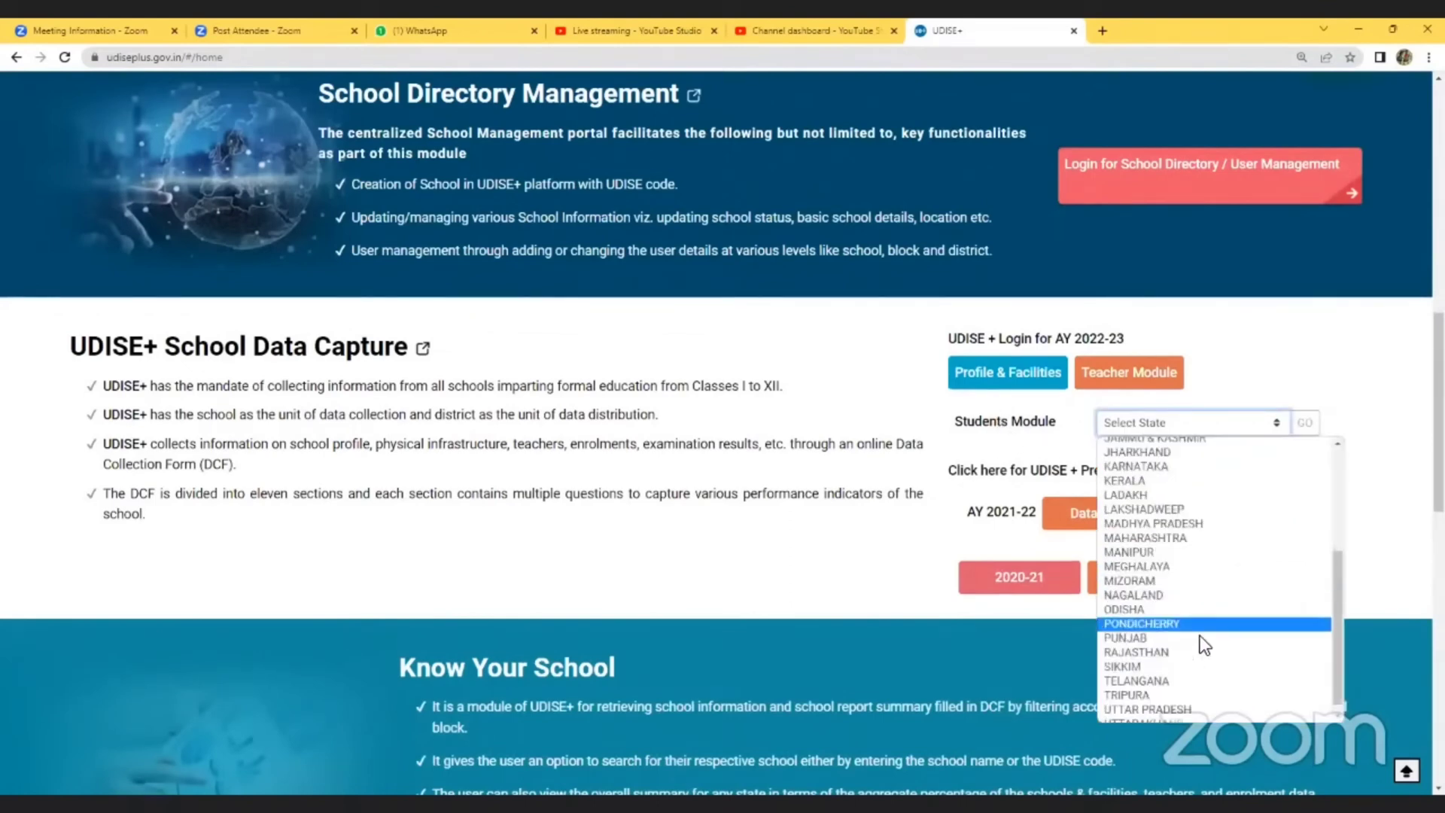
left_click(1170, 701)
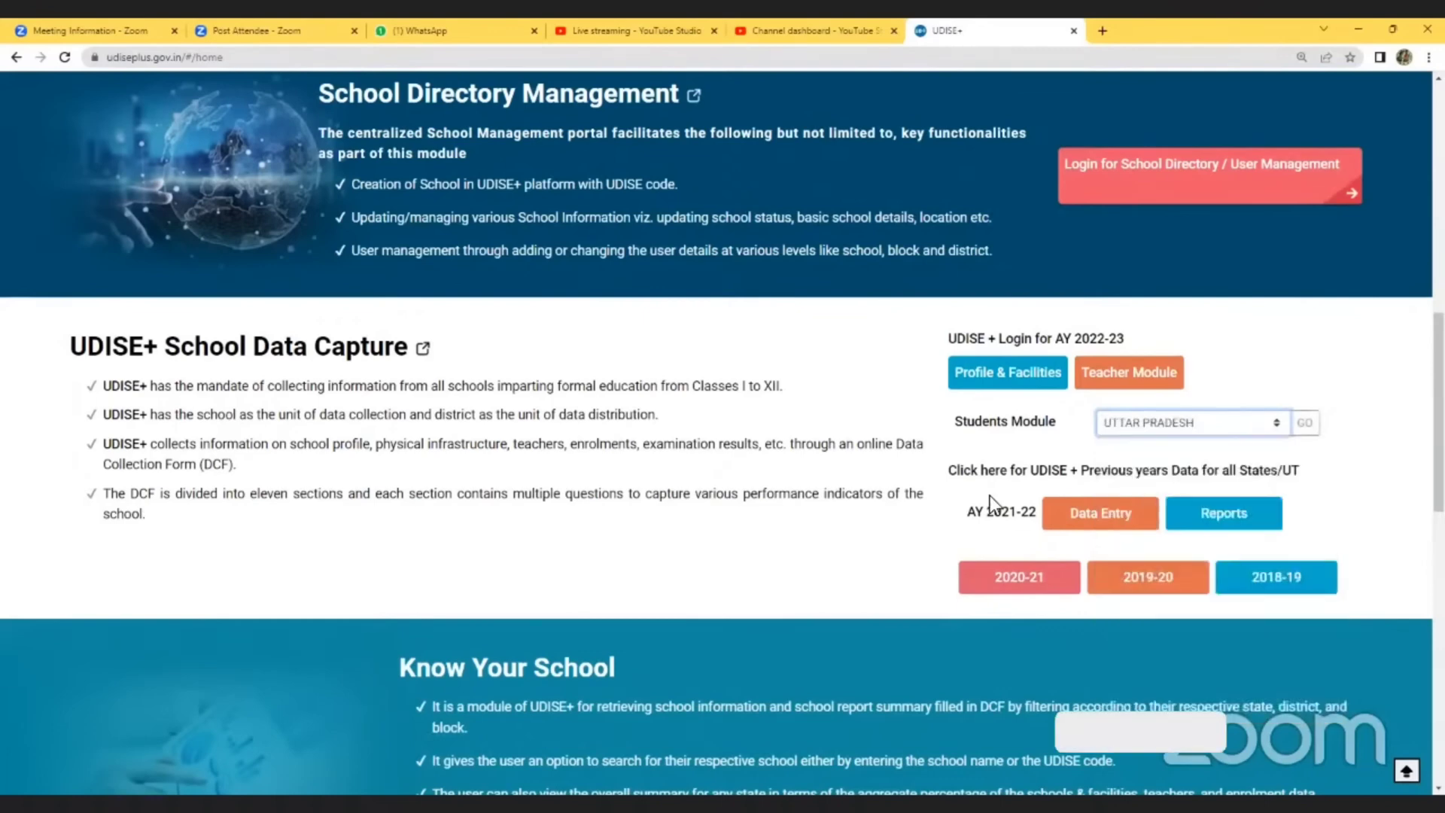
left_click(1305, 423)
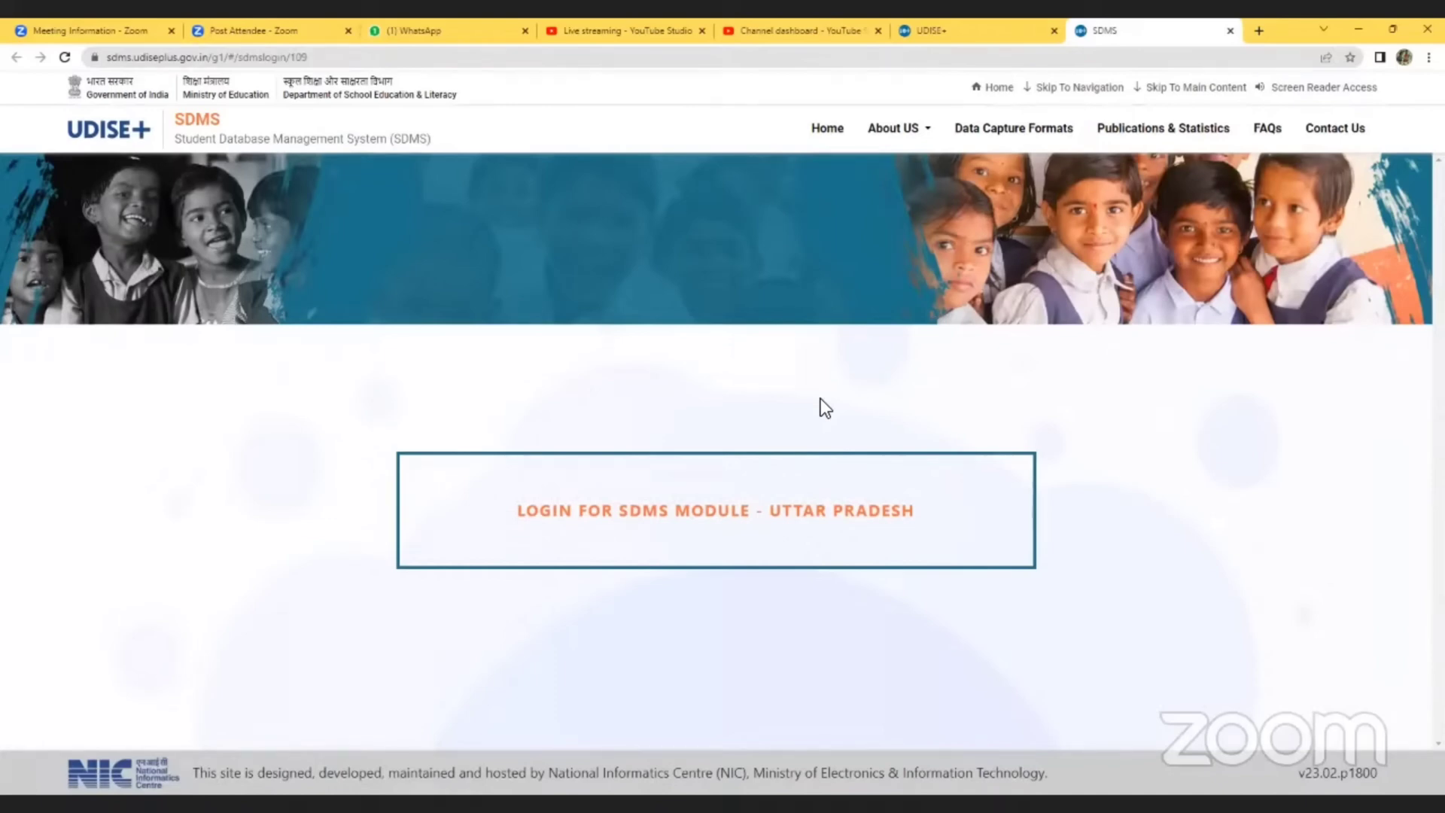
- Open the Uttar Pradesh SDMS login and sign in with the prefilled credentials, entering the displayed captcha code
left_click(835, 519)
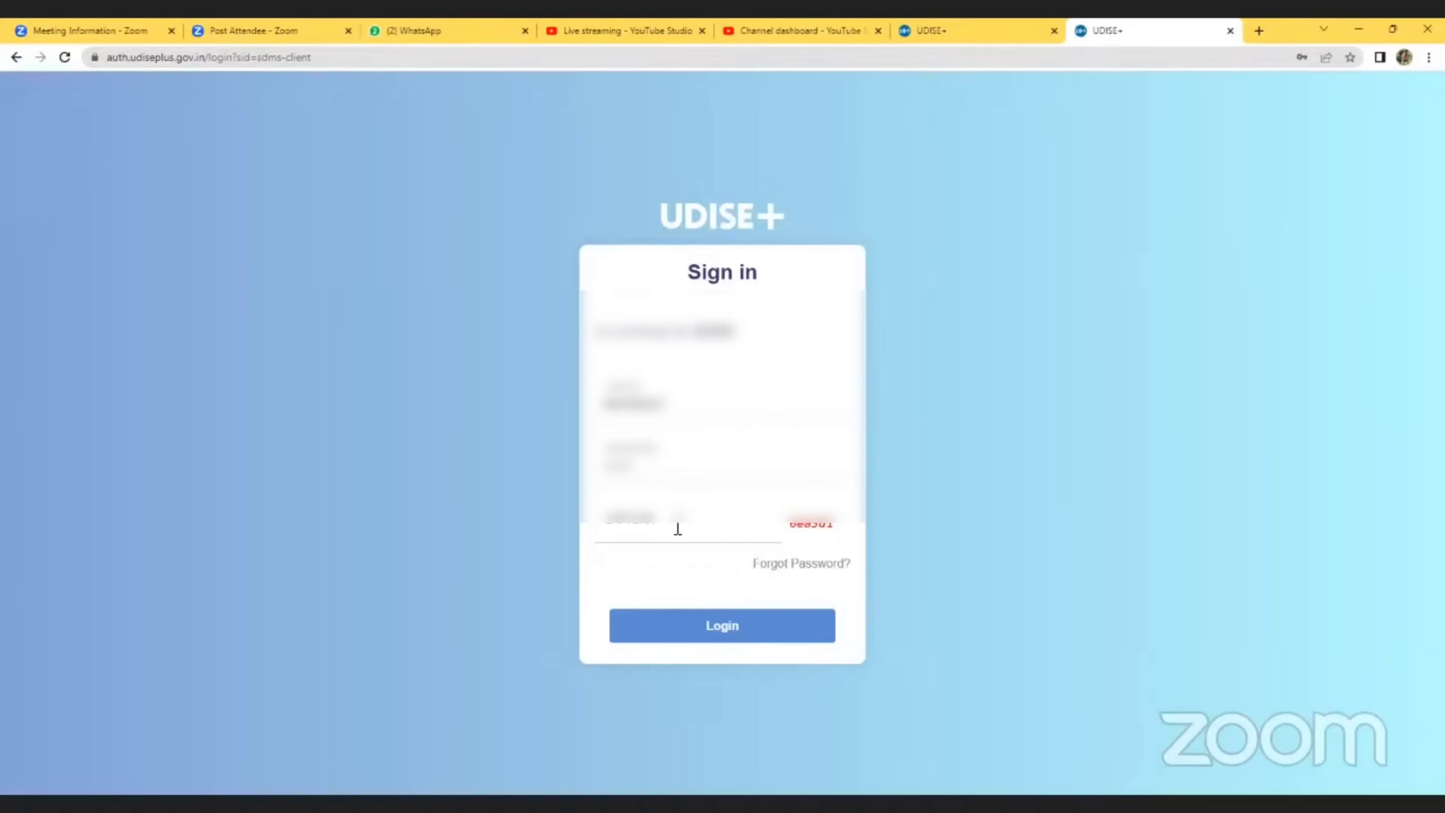
left_click(677, 529)
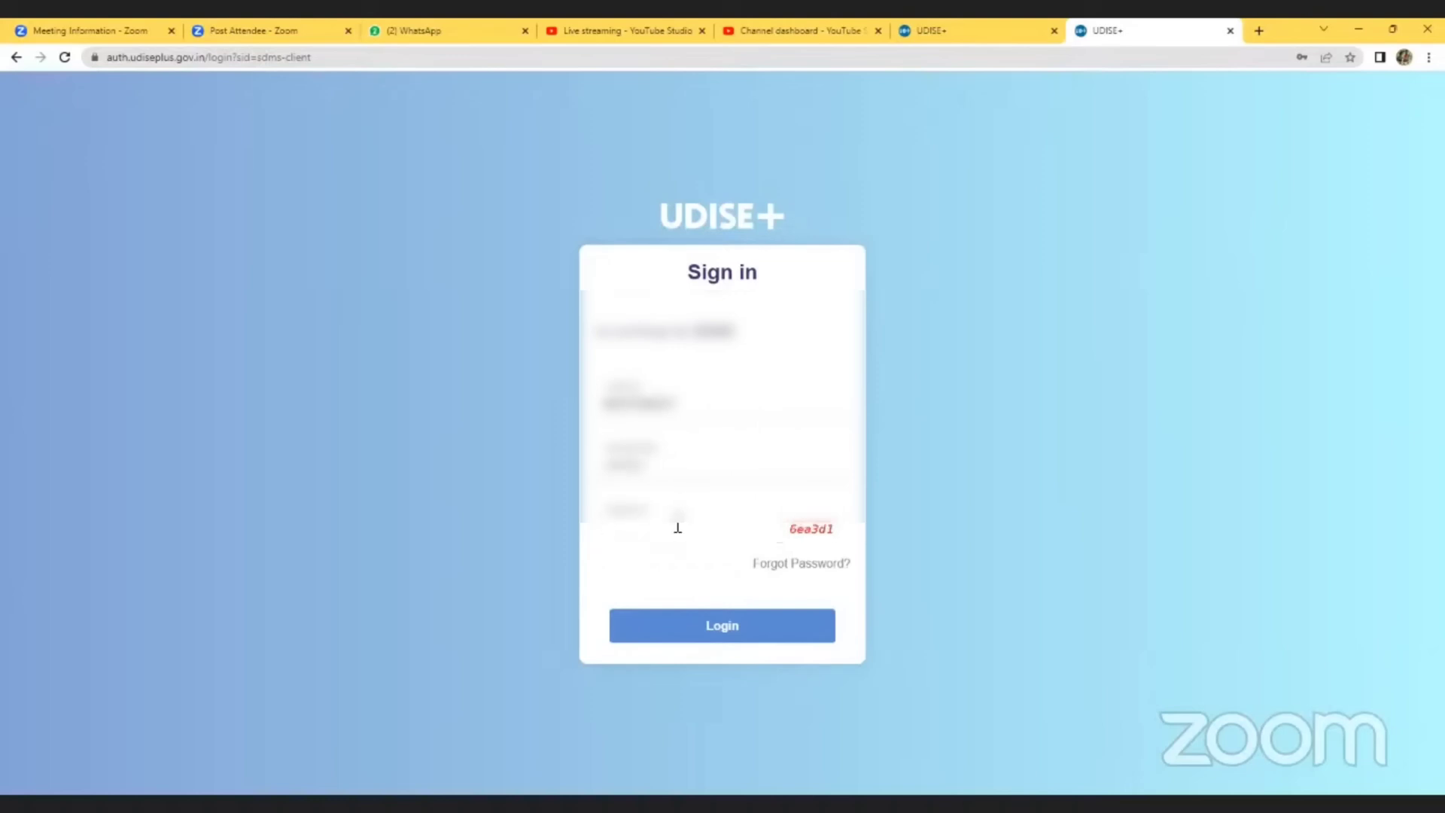
type("6ea3d1")
left_click(723, 627)
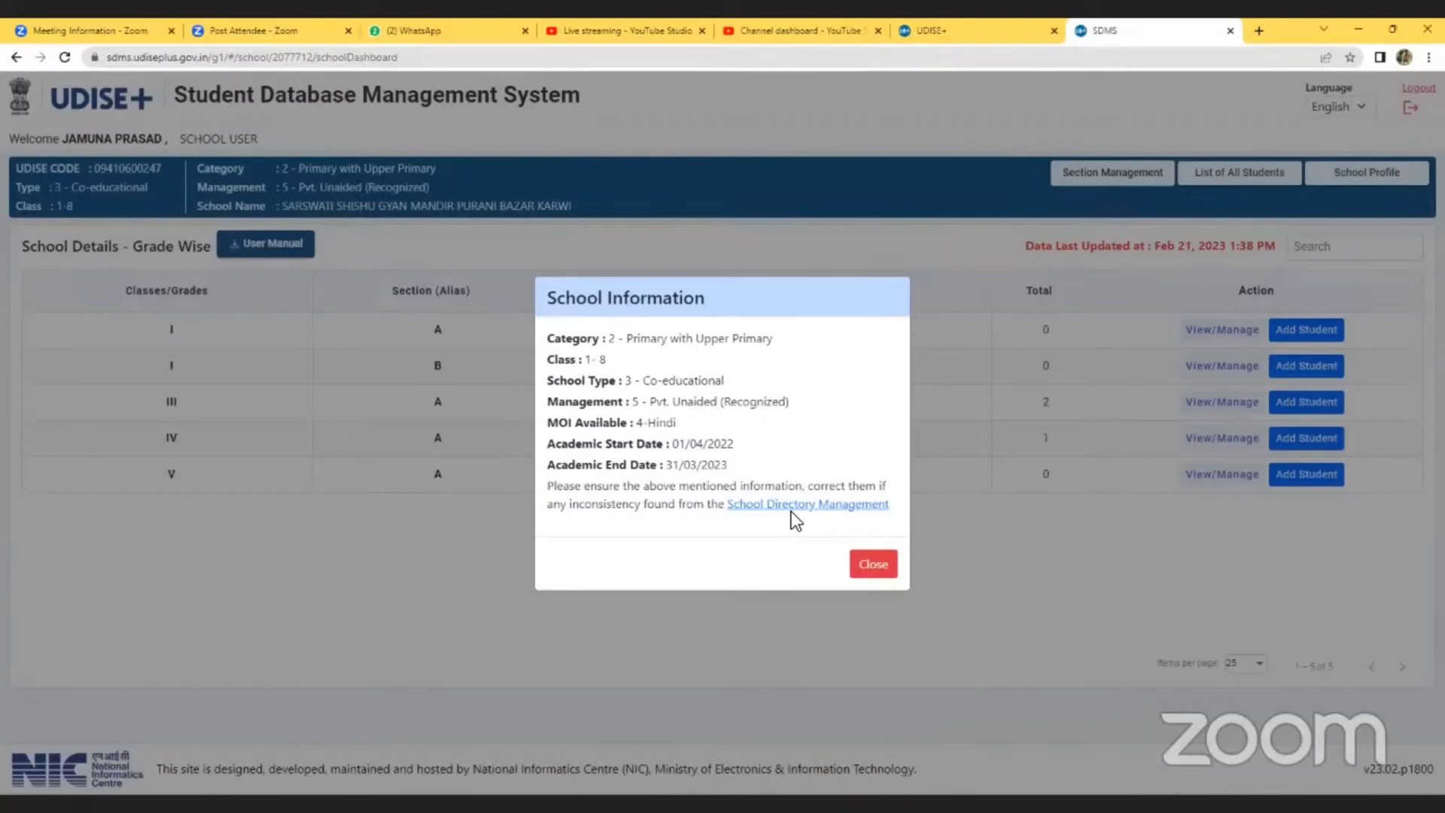
- Dismiss the School Information notice and go through the school profile to Section Management
left_click(873, 563)
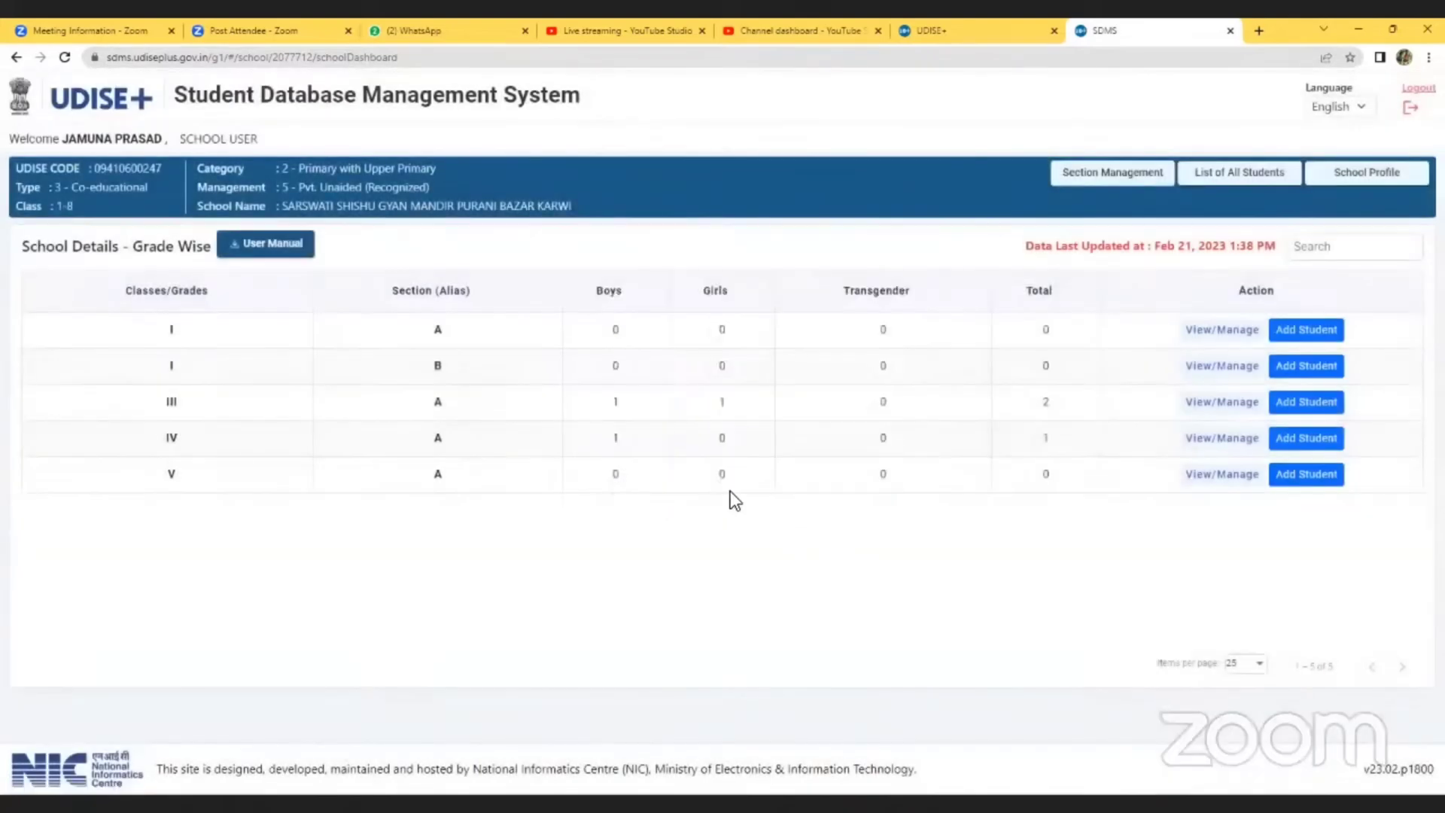
left_click(1361, 182)
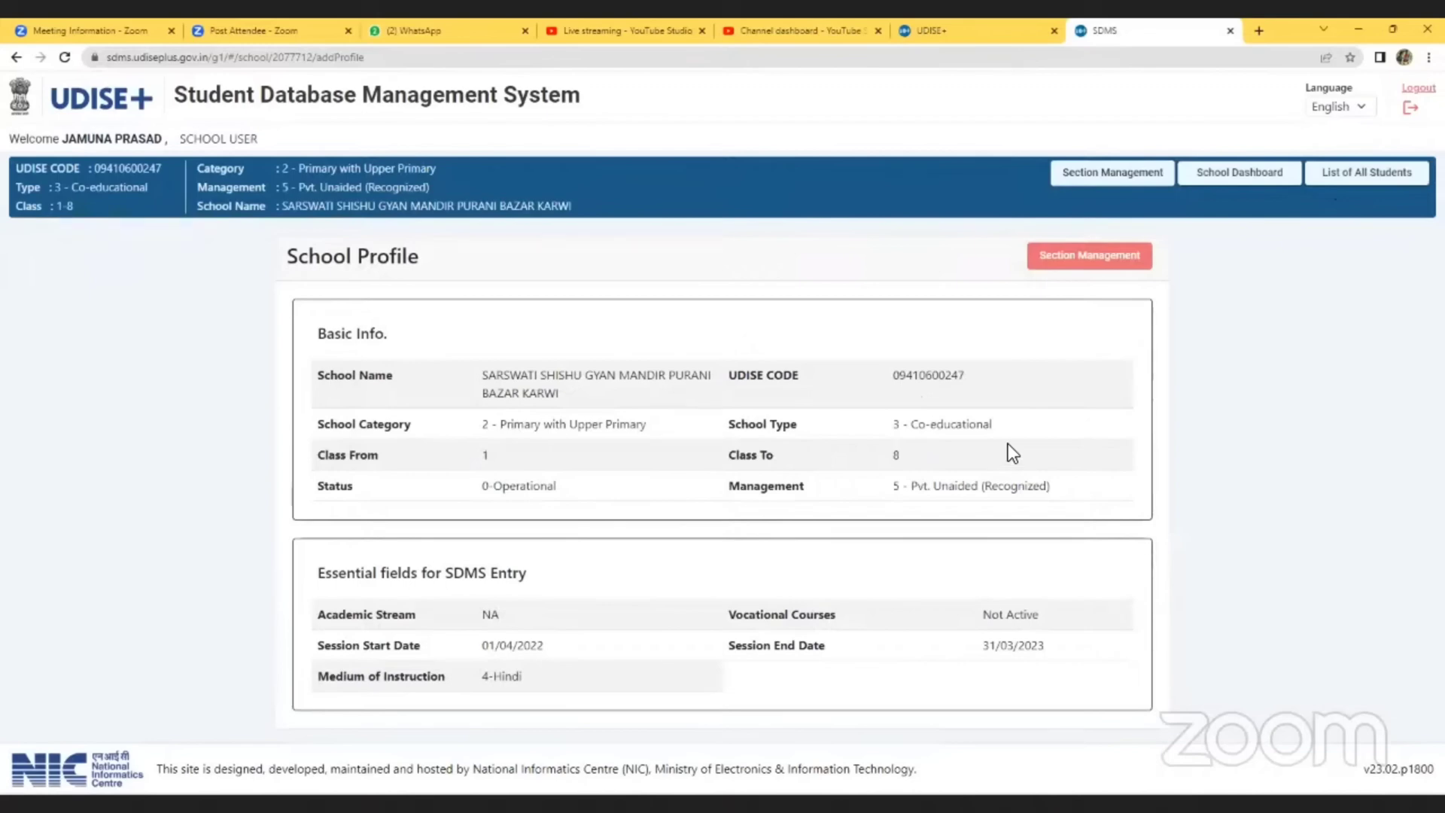
left_click(1081, 257)
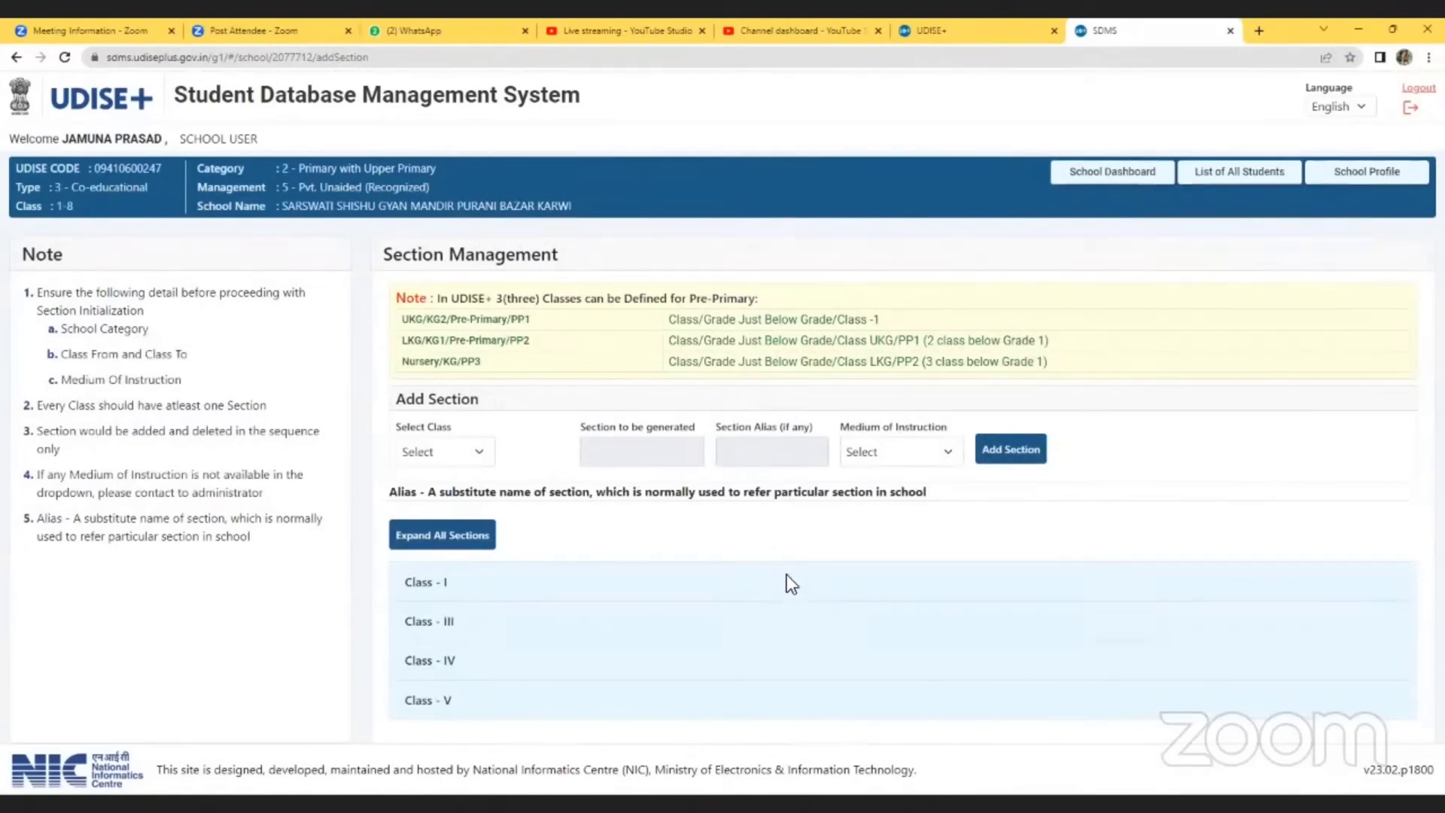
- Add a section for class VI with 4-Hindi as medium of instruction, leaving the section alias blank
left_click(457, 454)
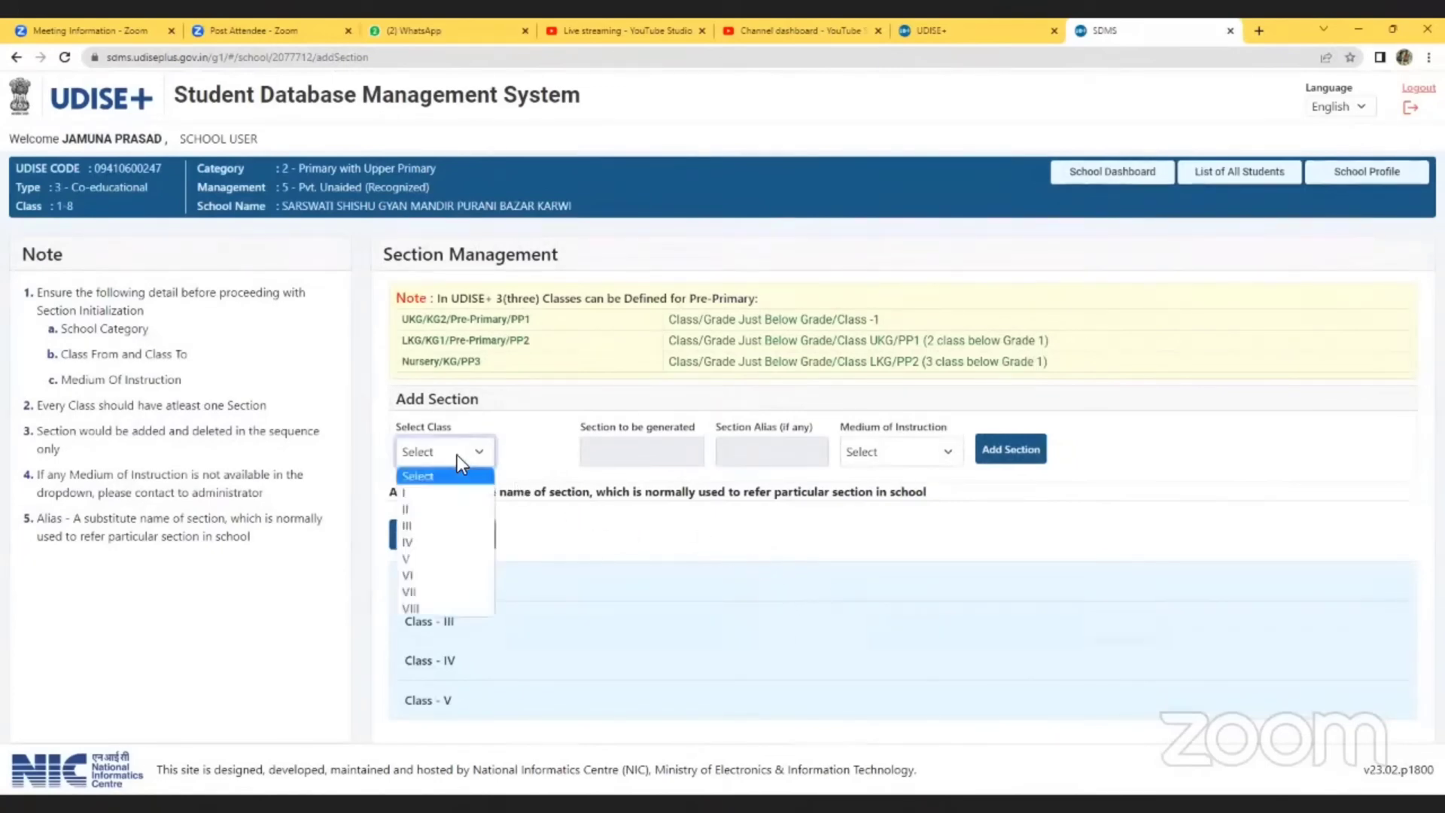
left_click(652, 557)
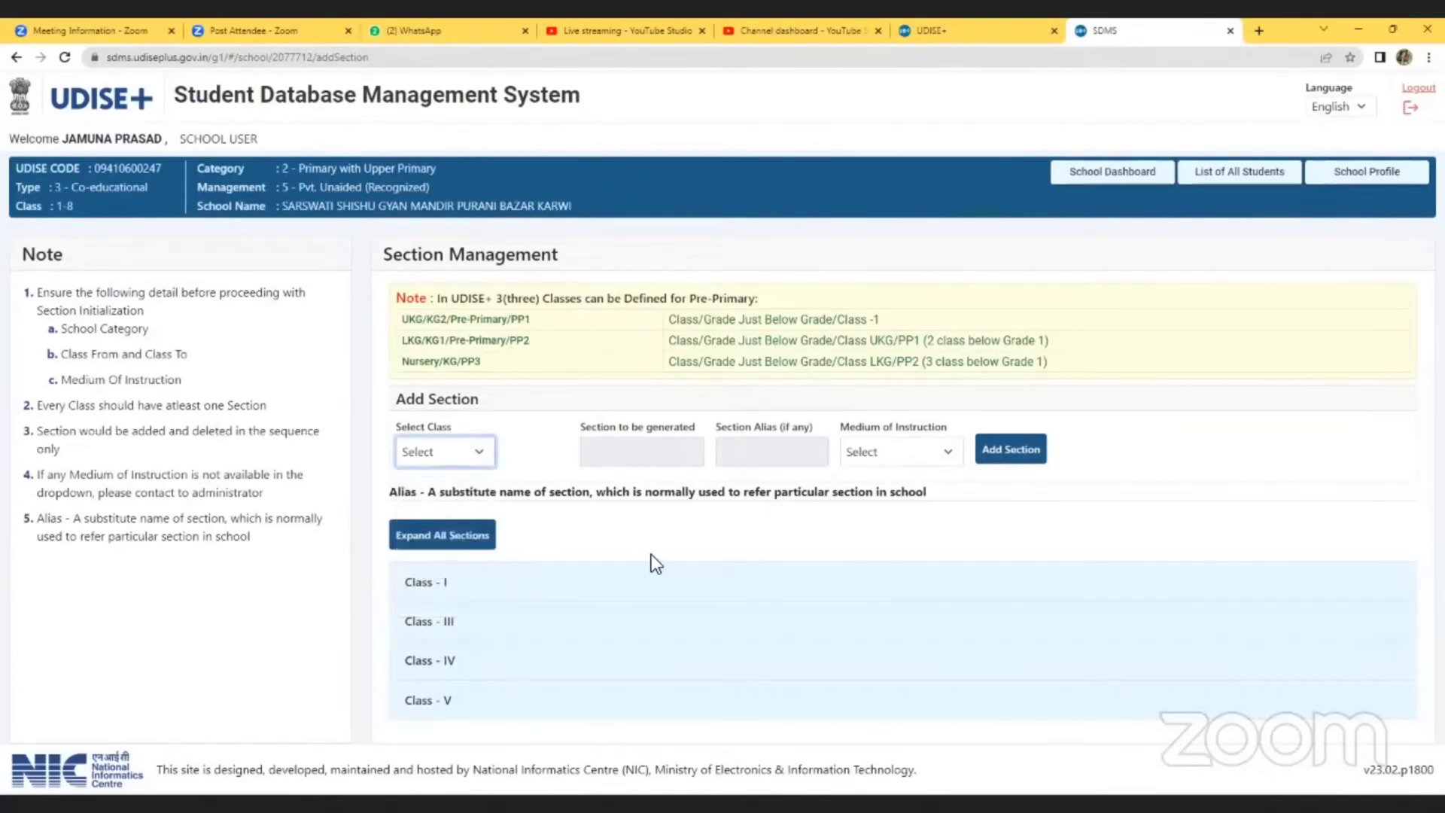
left_click(453, 461)
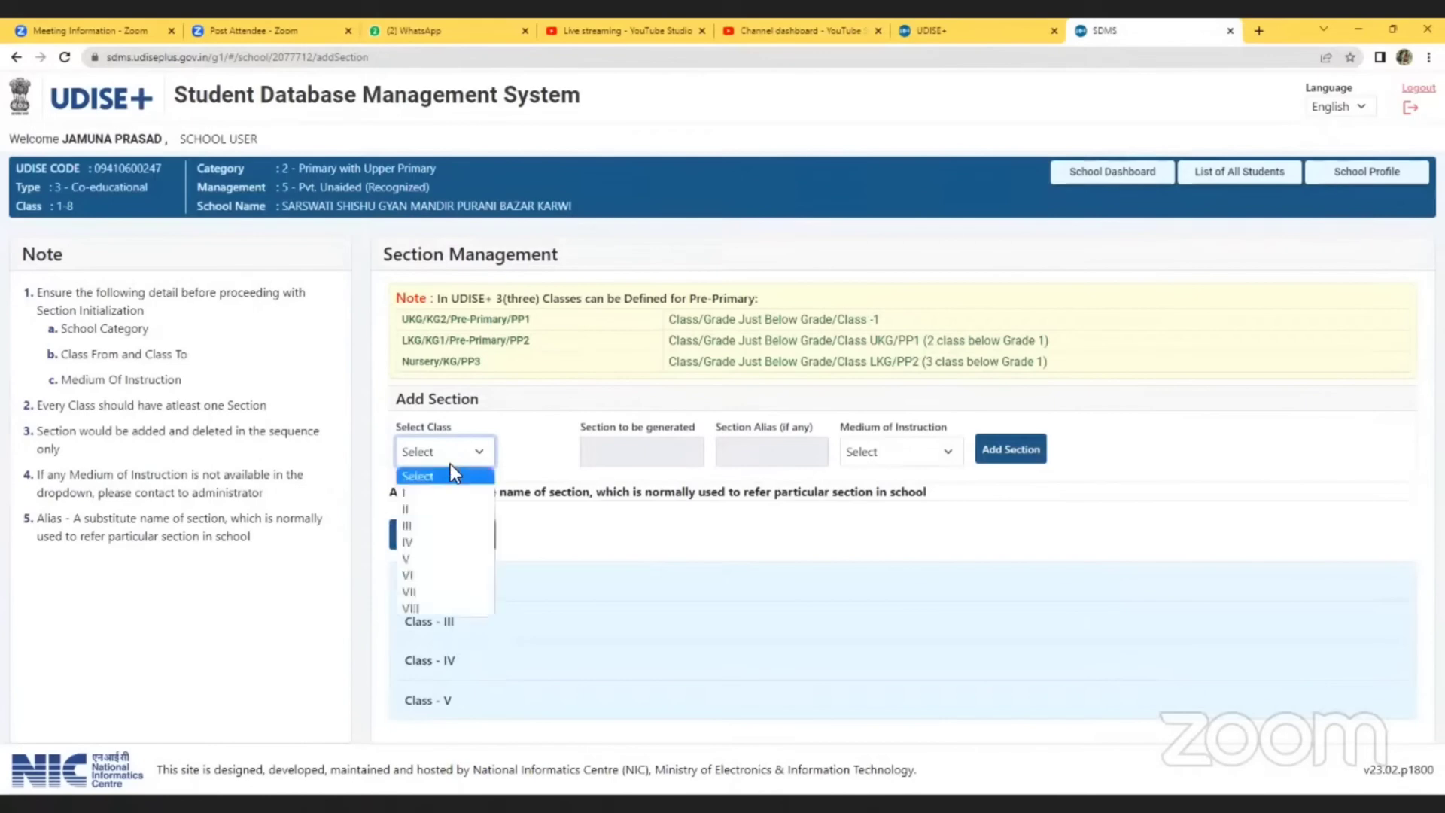
left_click(437, 575)
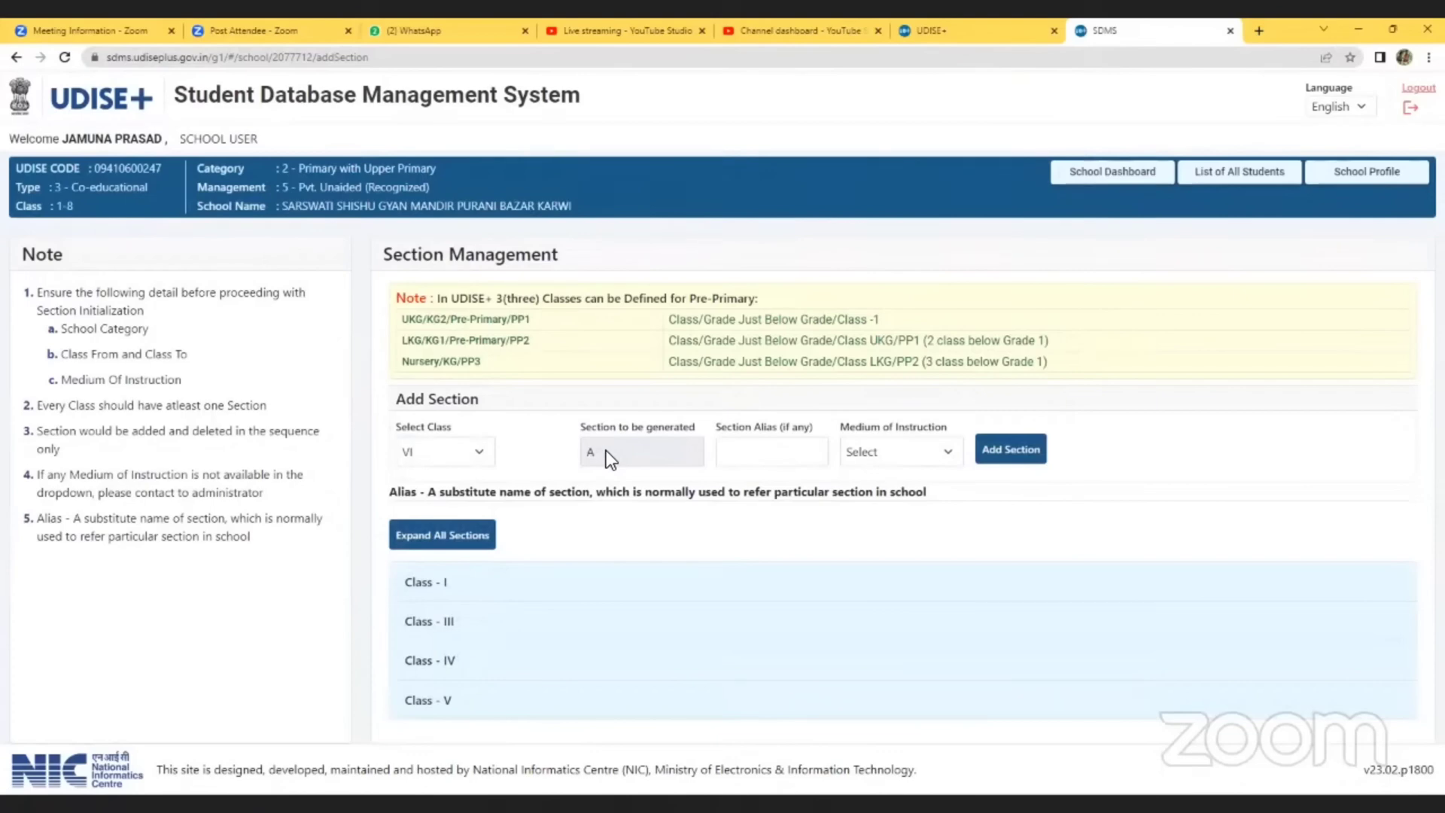
left_click(795, 449)
left_click(911, 455)
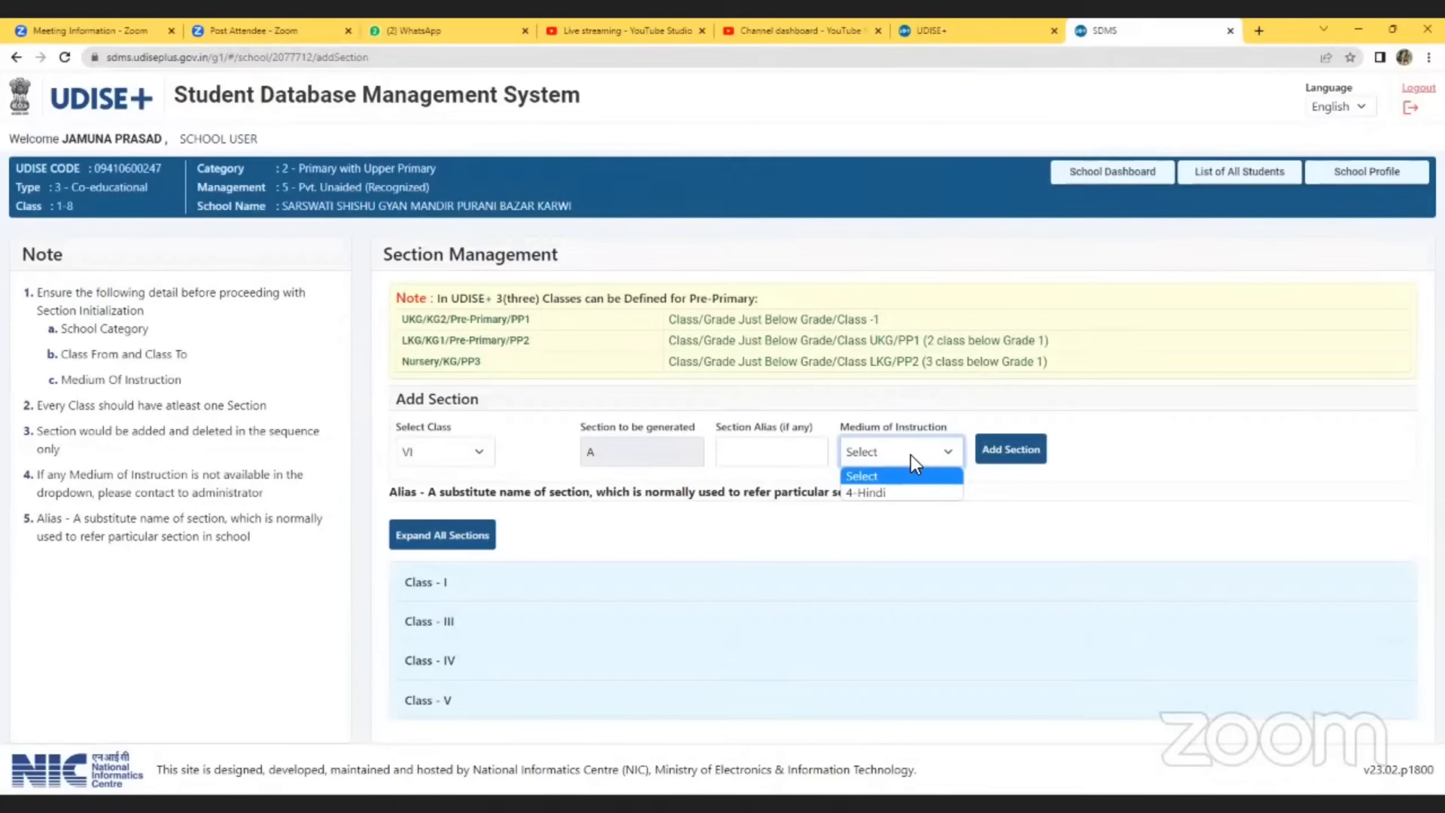
left_click(911, 492)
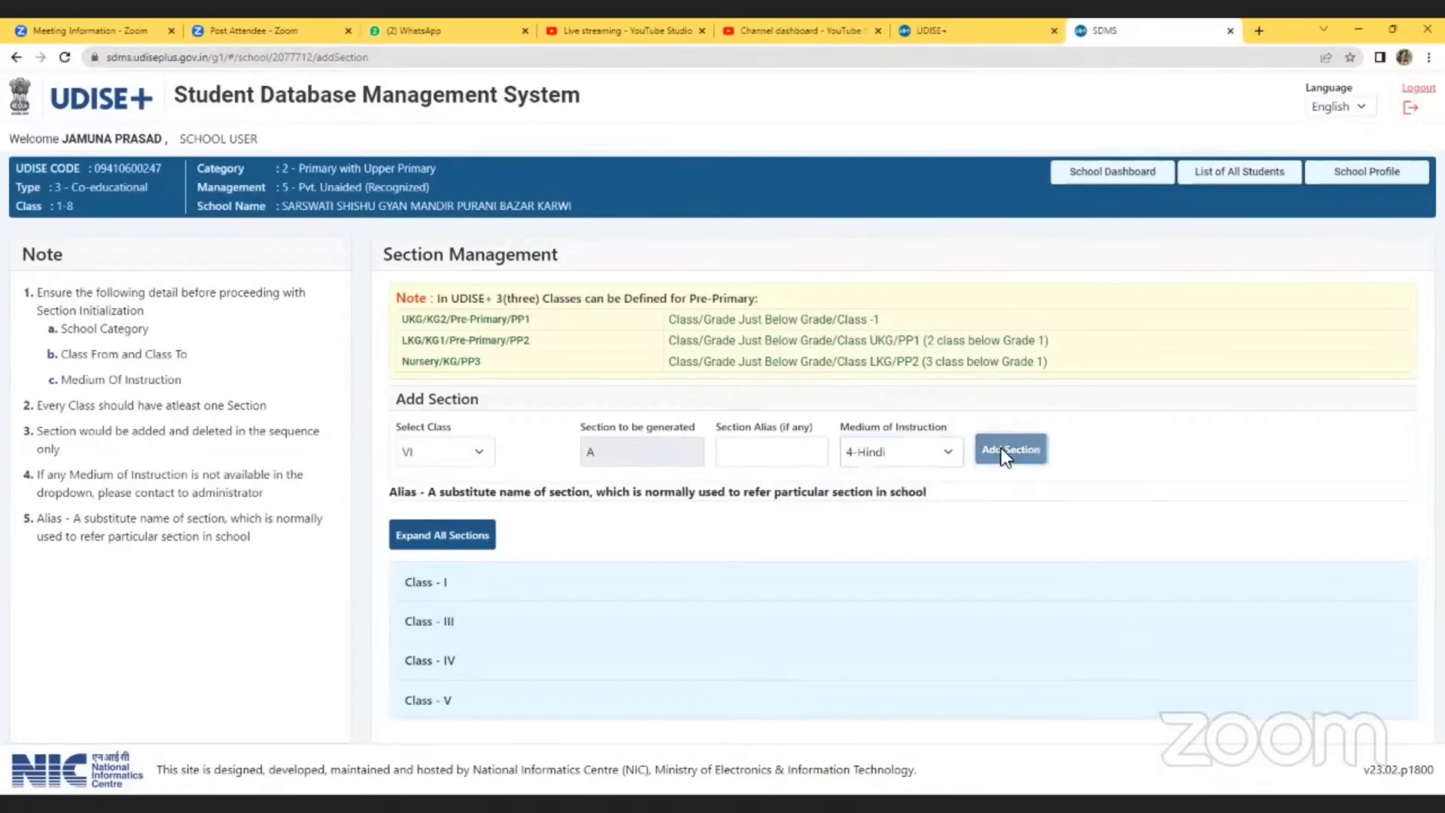
left_click(1004, 449)
scroll(996, 489, "down", 2)
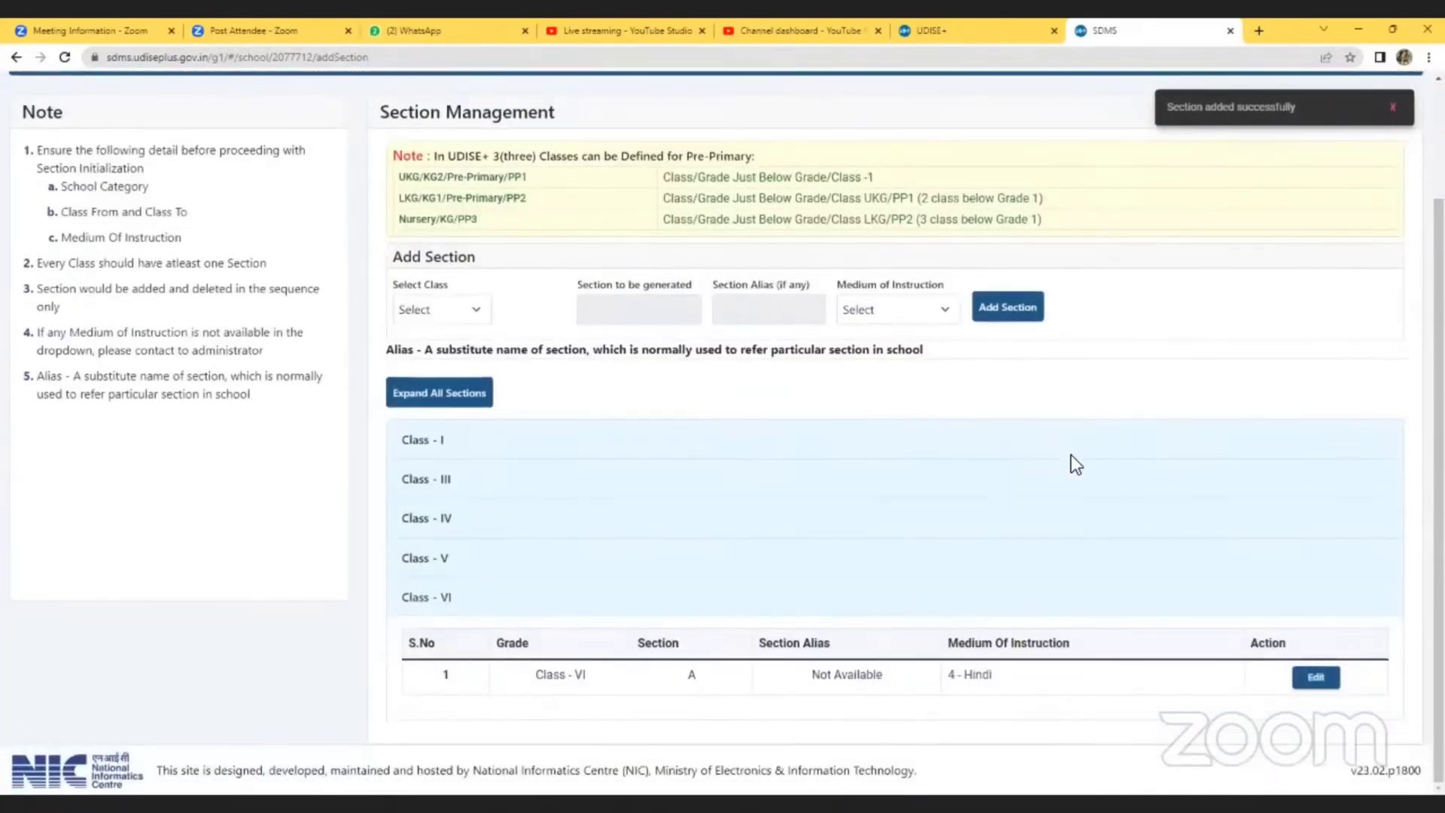
scroll(1208, 579, "up", 2)
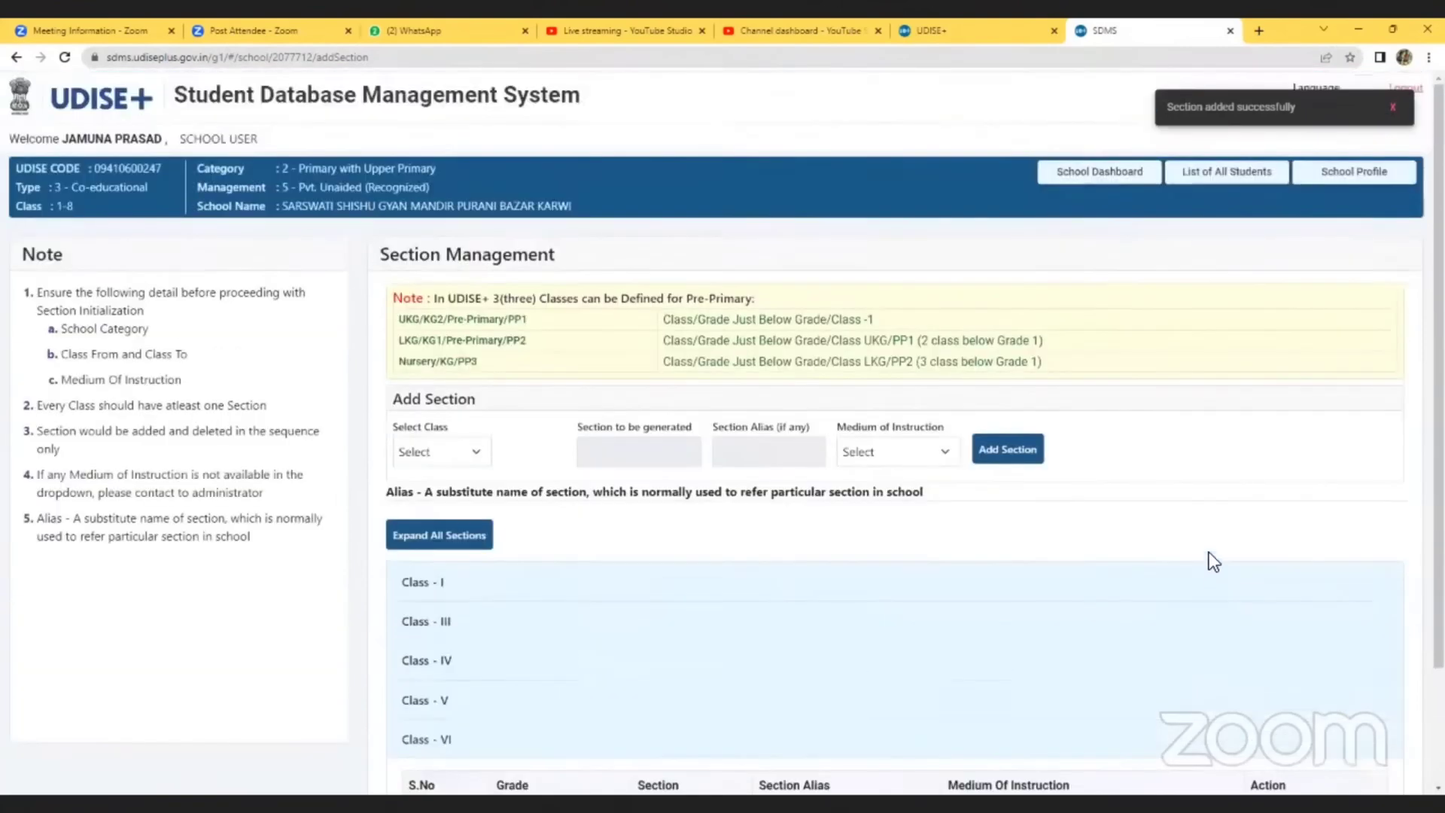
- From the school dashboard, review the blank new-student form for class I, section A, and return to the dashboard
left_click(1119, 179)
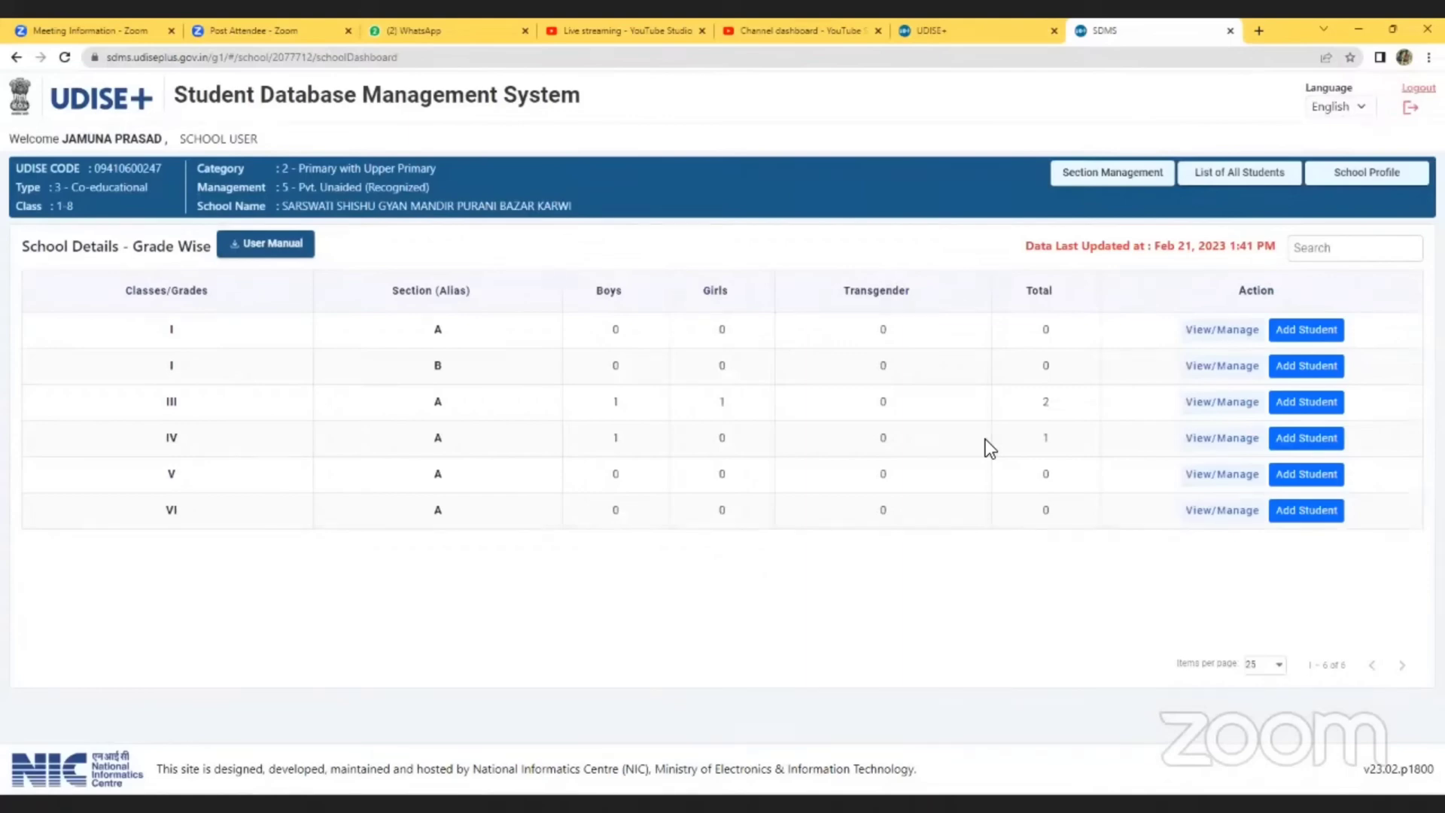
left_click(1296, 336)
scroll(715, 474, "down", 5)
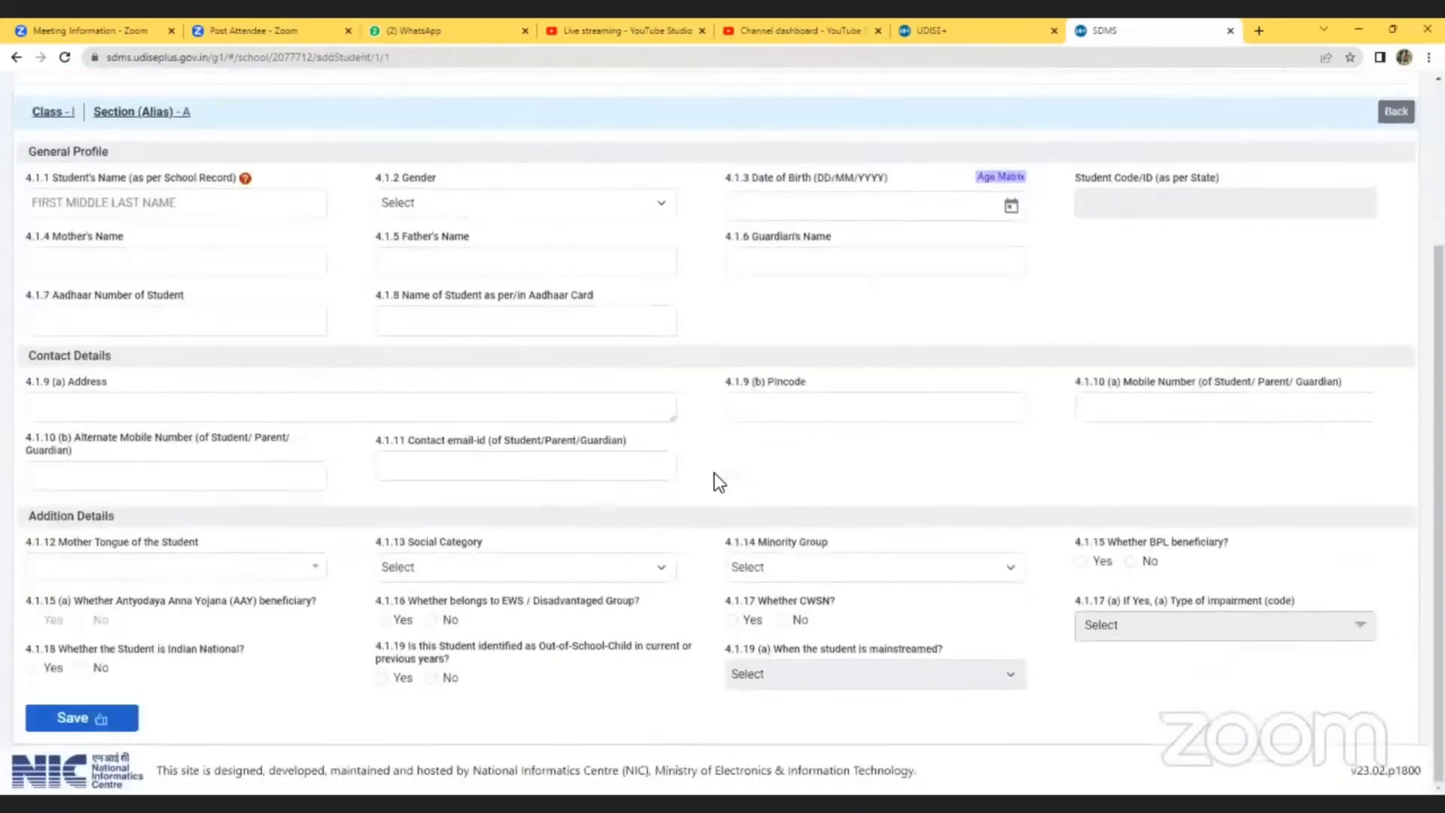
scroll(711, 477, "up", 5)
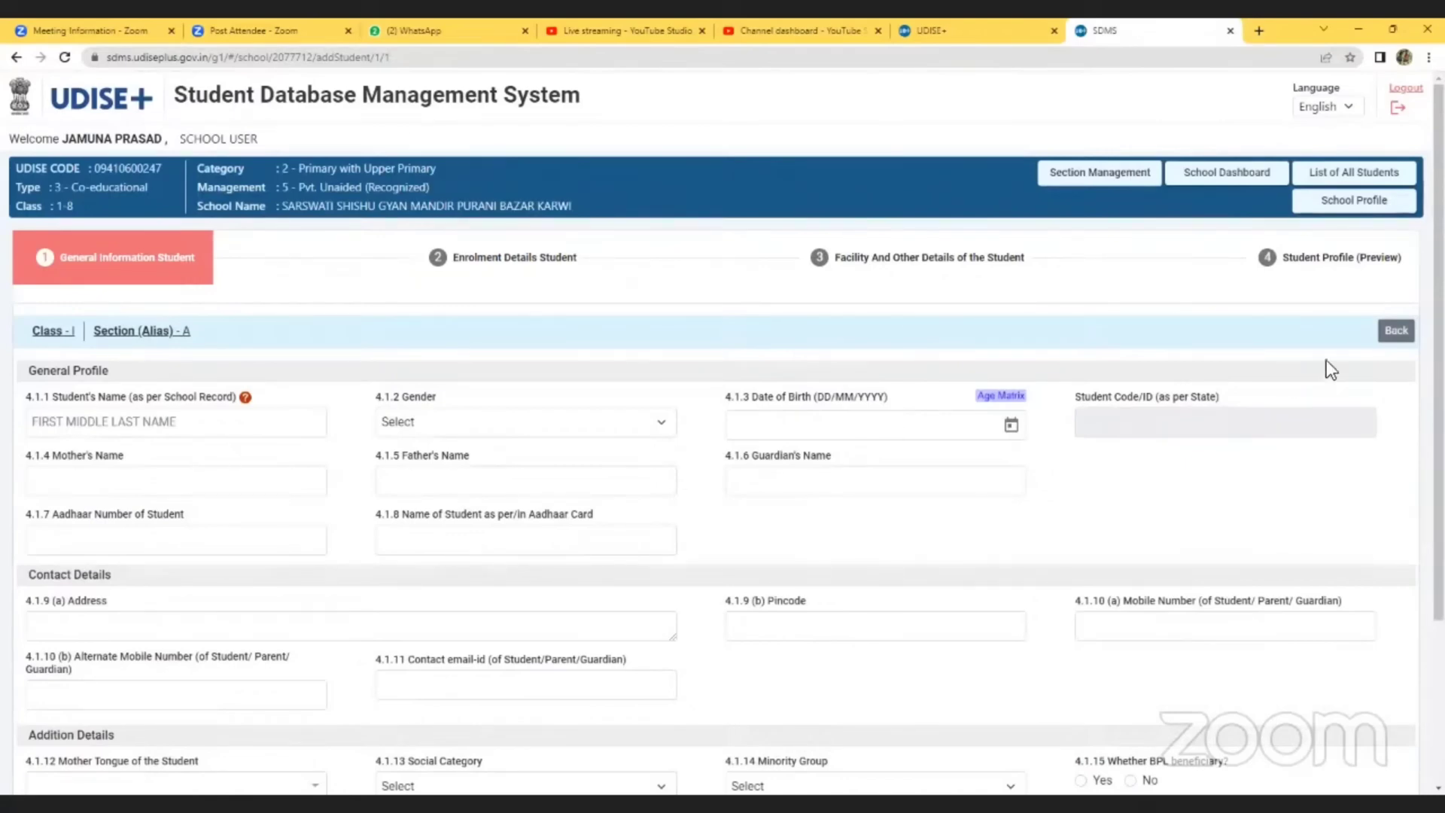
left_click(1388, 341)
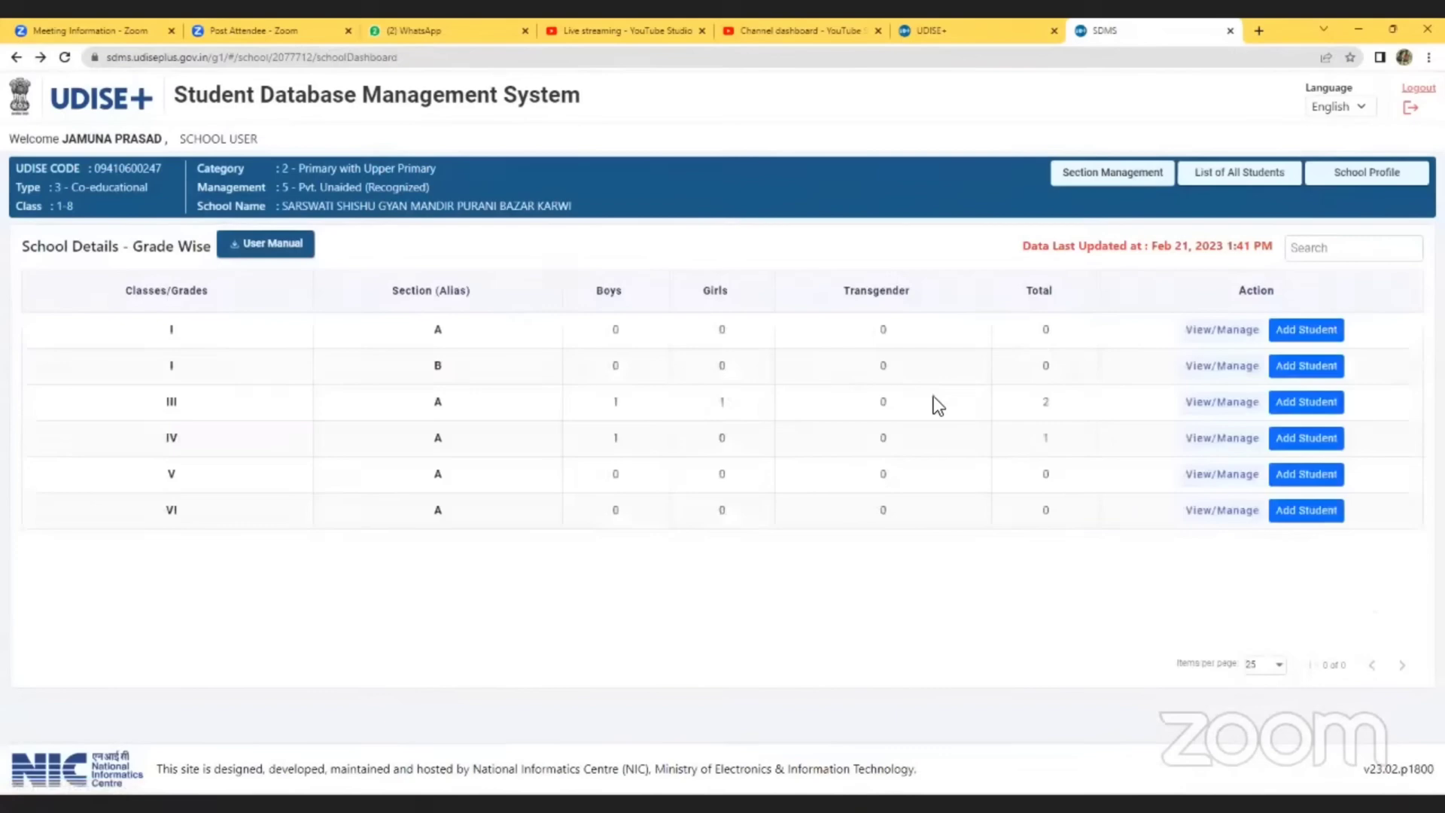
- View the new-student forms for class III section A and class I section B in turn, returning to the dashboard each time
left_click(1304, 405)
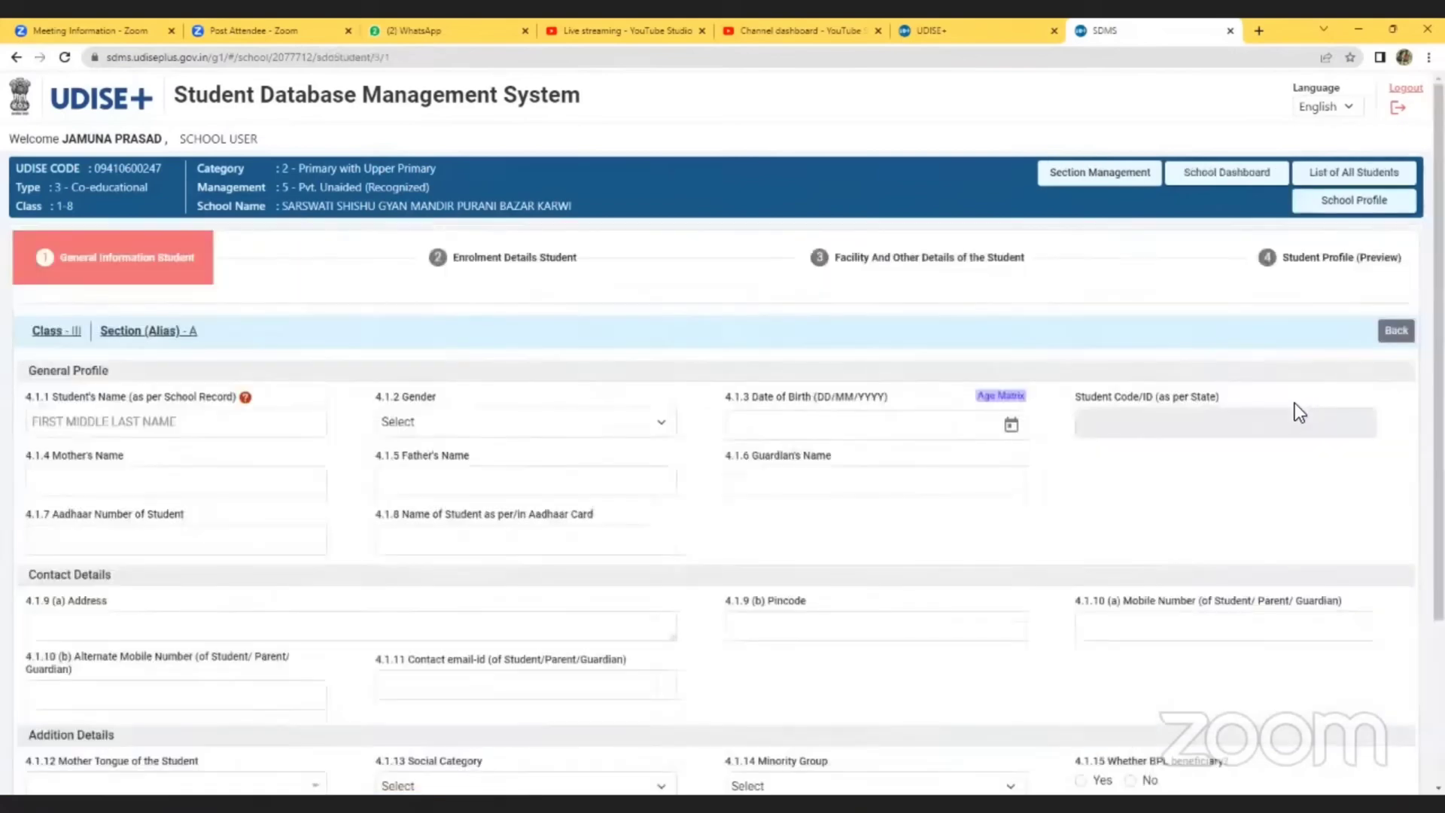
left_click(1391, 335)
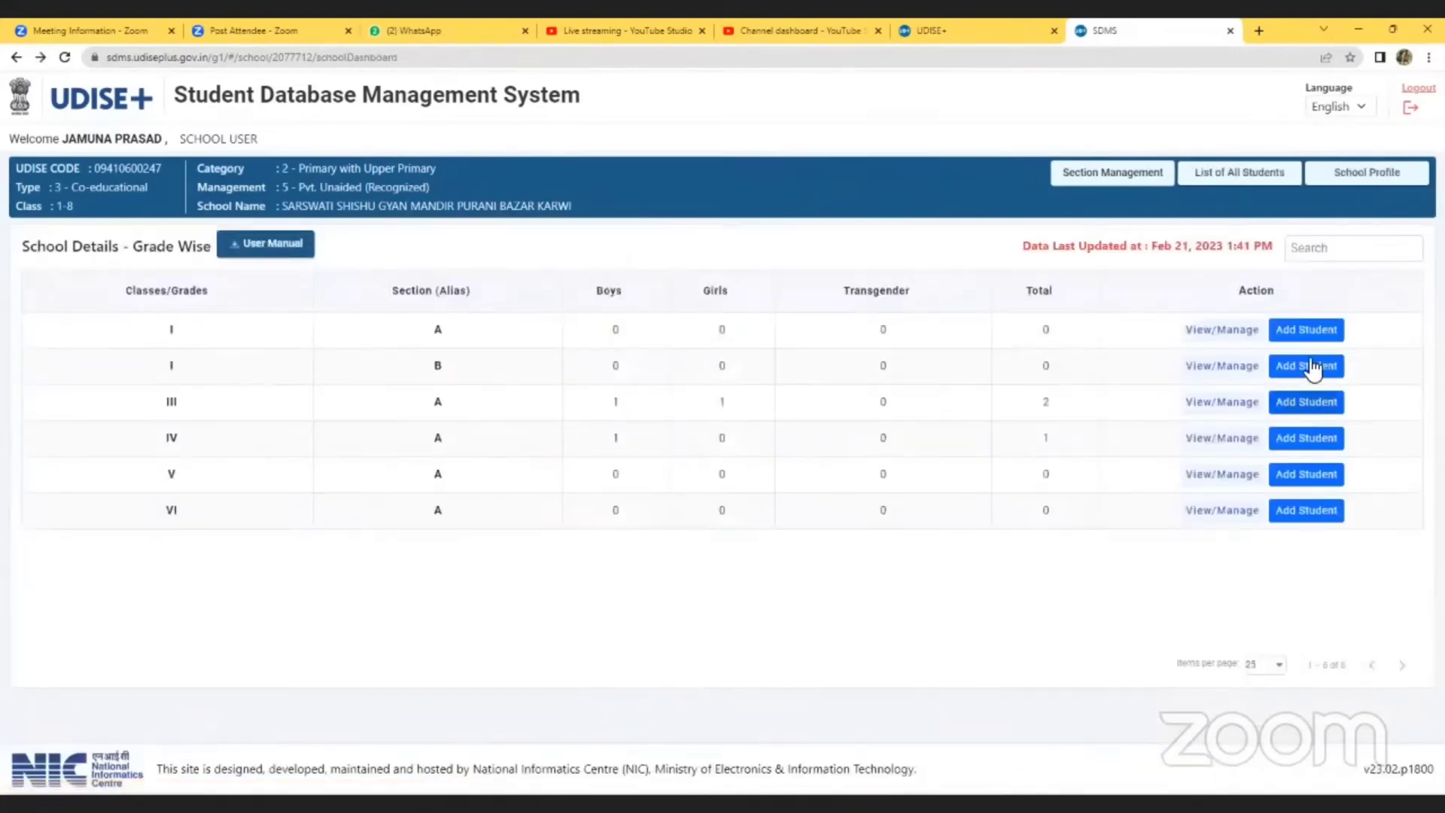
left_click(1308, 360)
left_click(1392, 339)
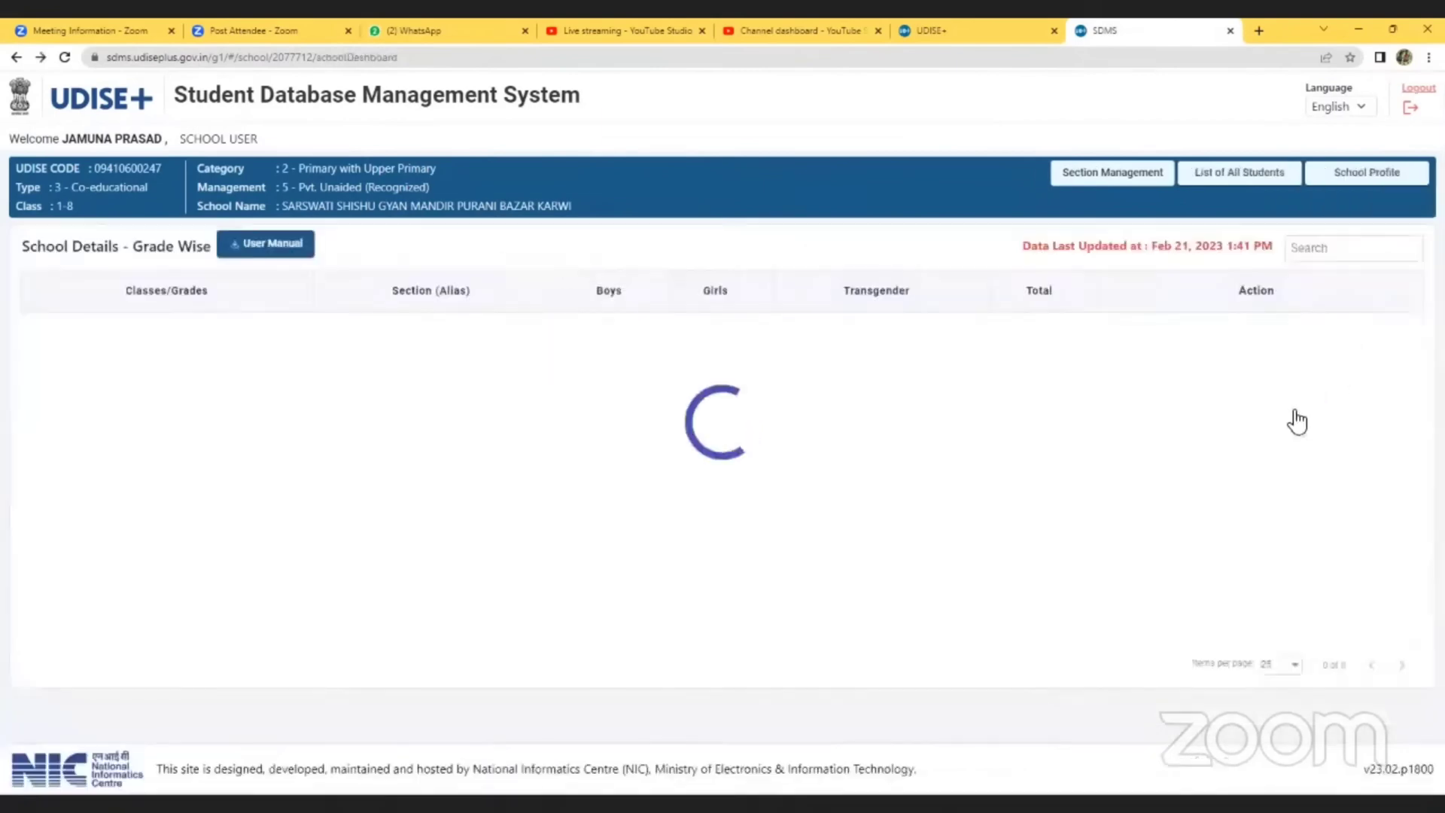
- Open the general profile of the class IV, section A student and examine the student's name, gender and student code fields
left_click(1234, 444)
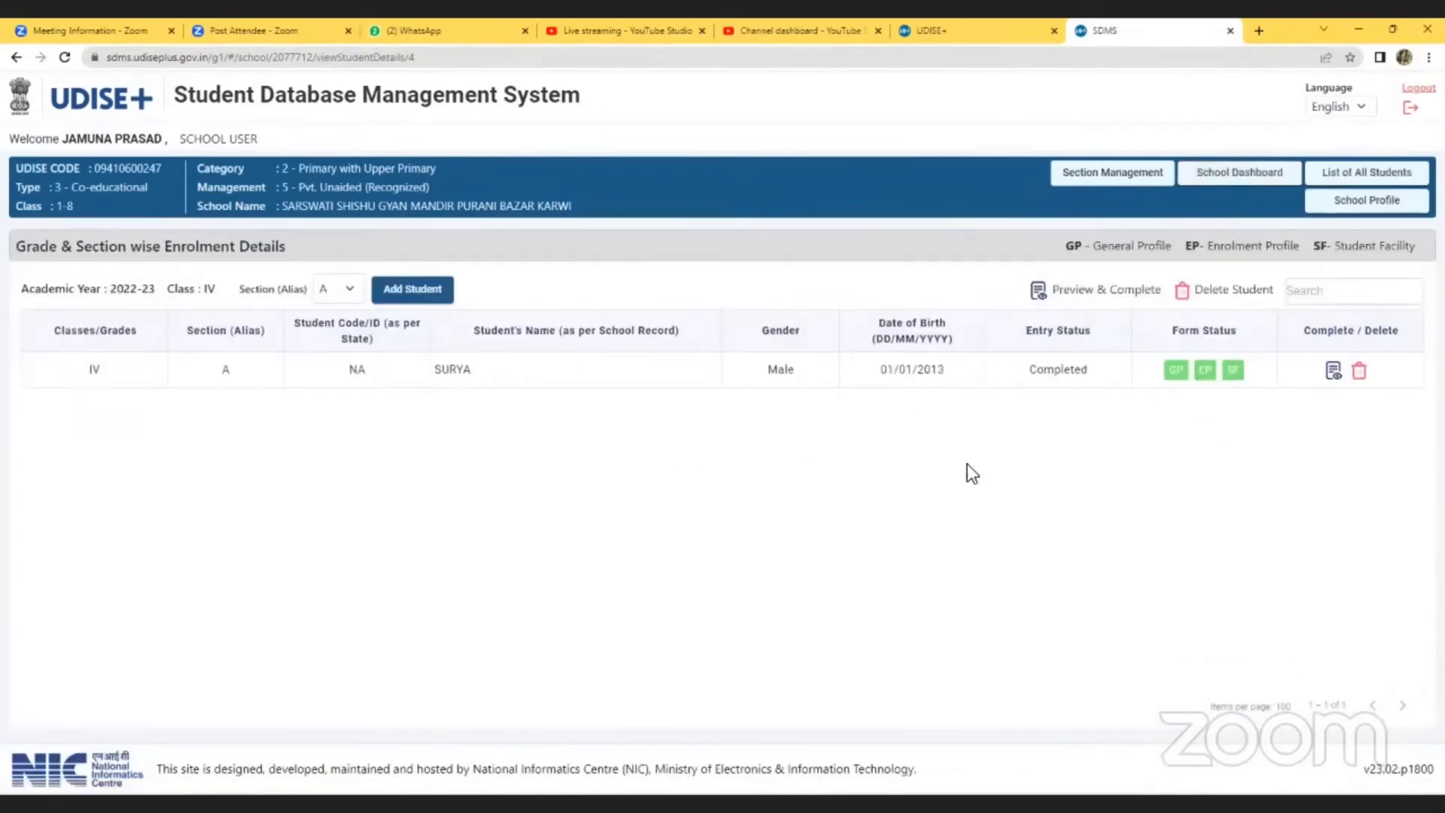
left_click(1171, 367)
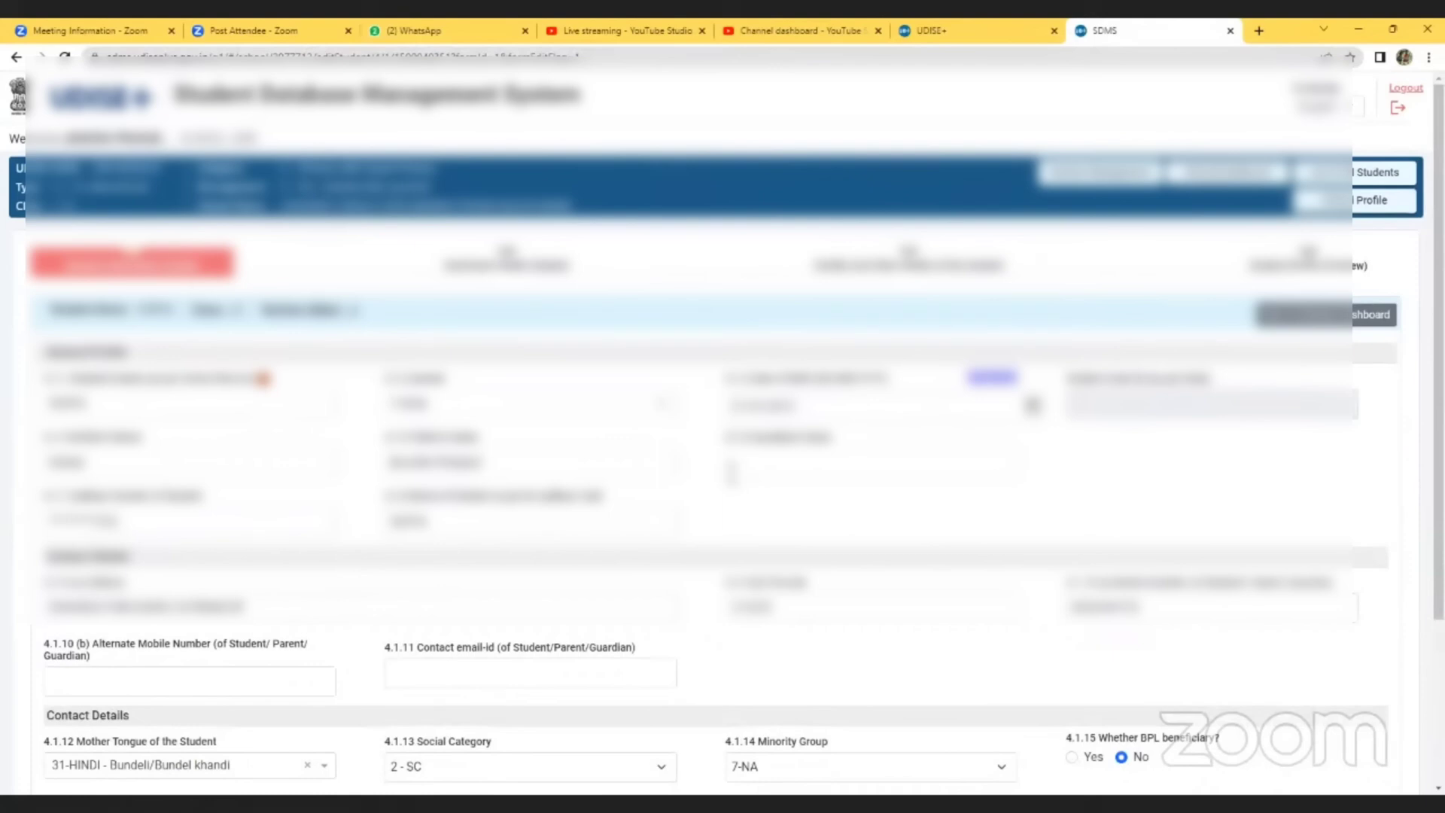
left_click(315, 403)
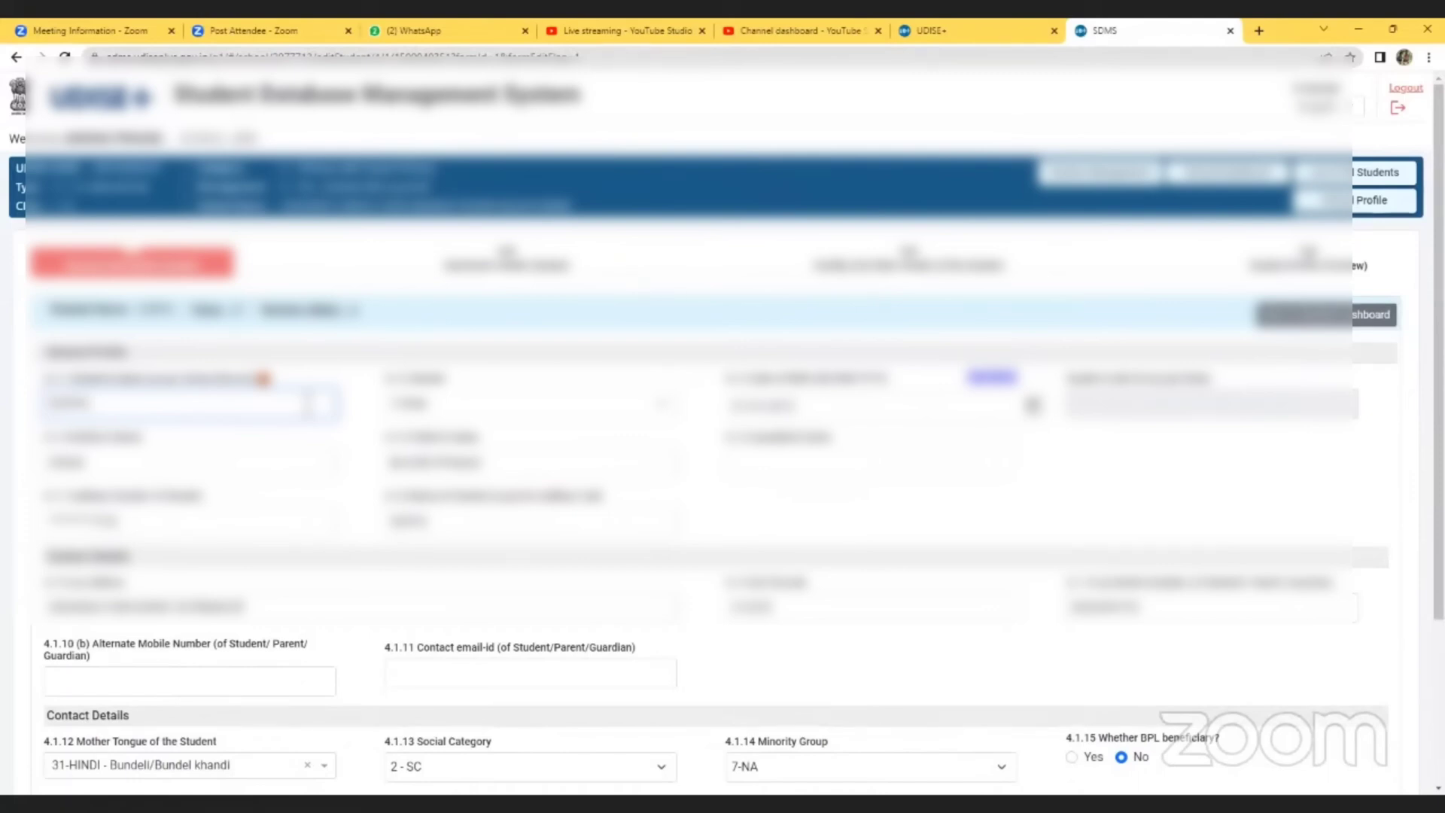
left_click(514, 416)
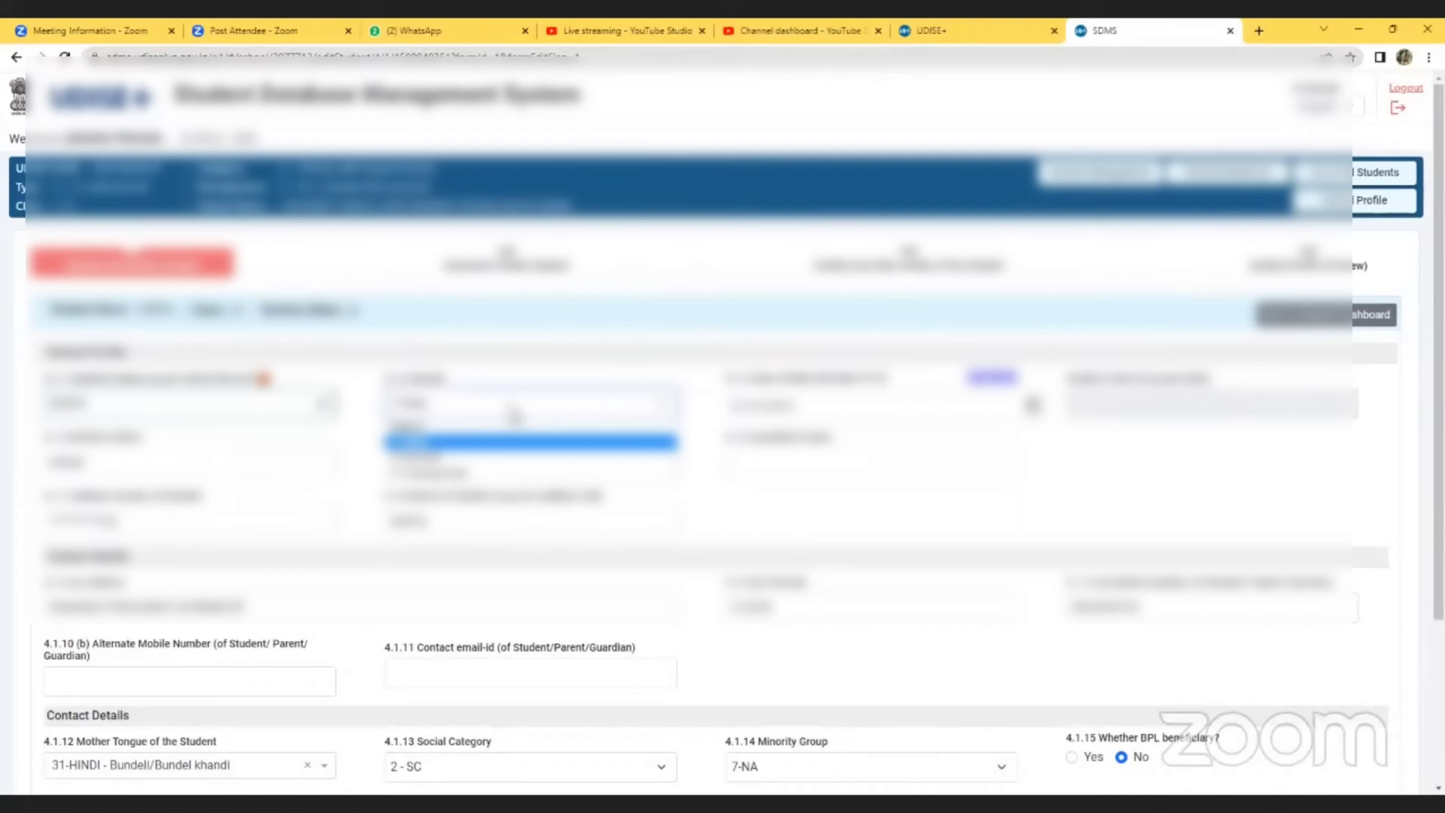
left_click(514, 413)
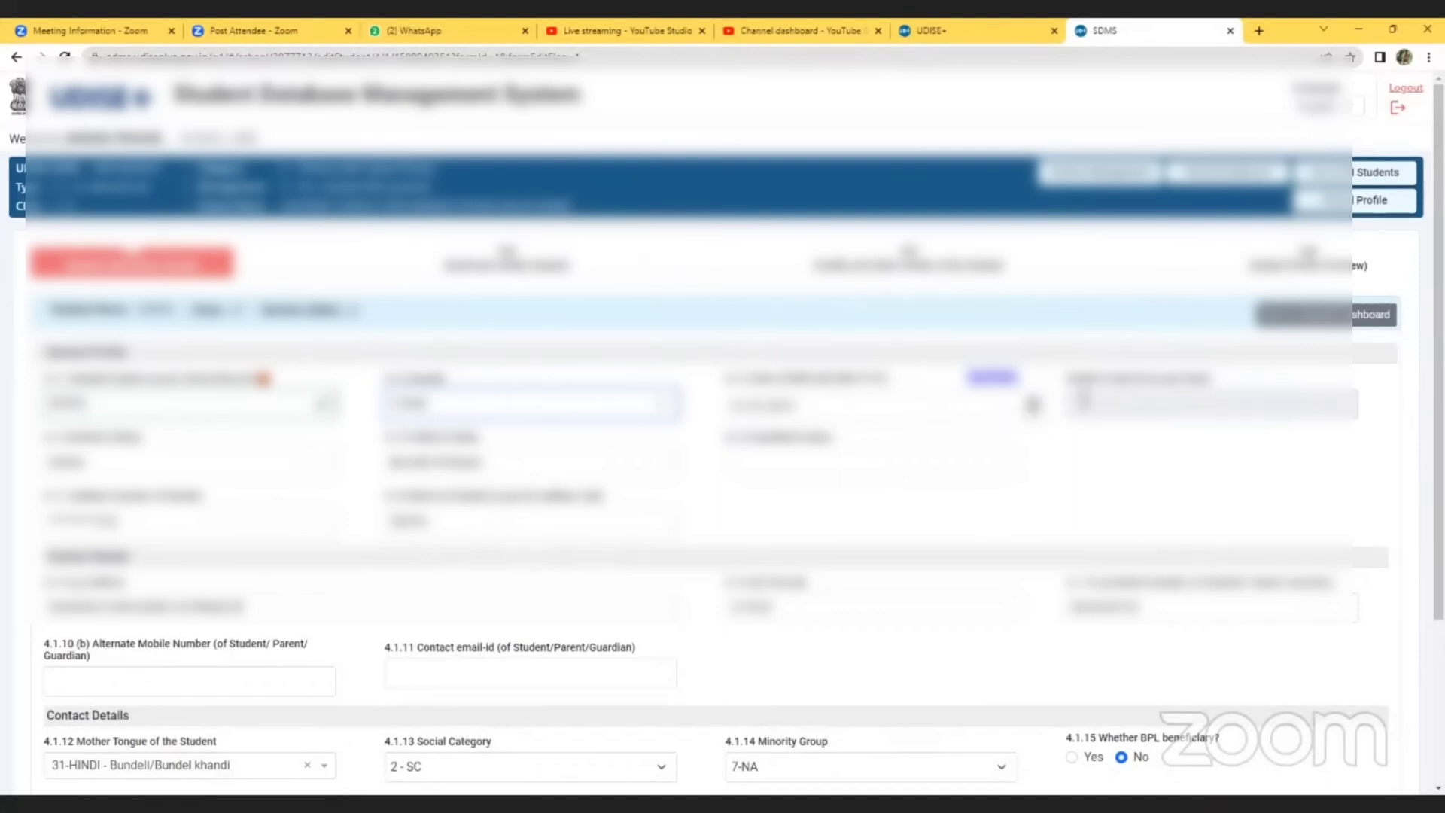
left_click(1095, 402)
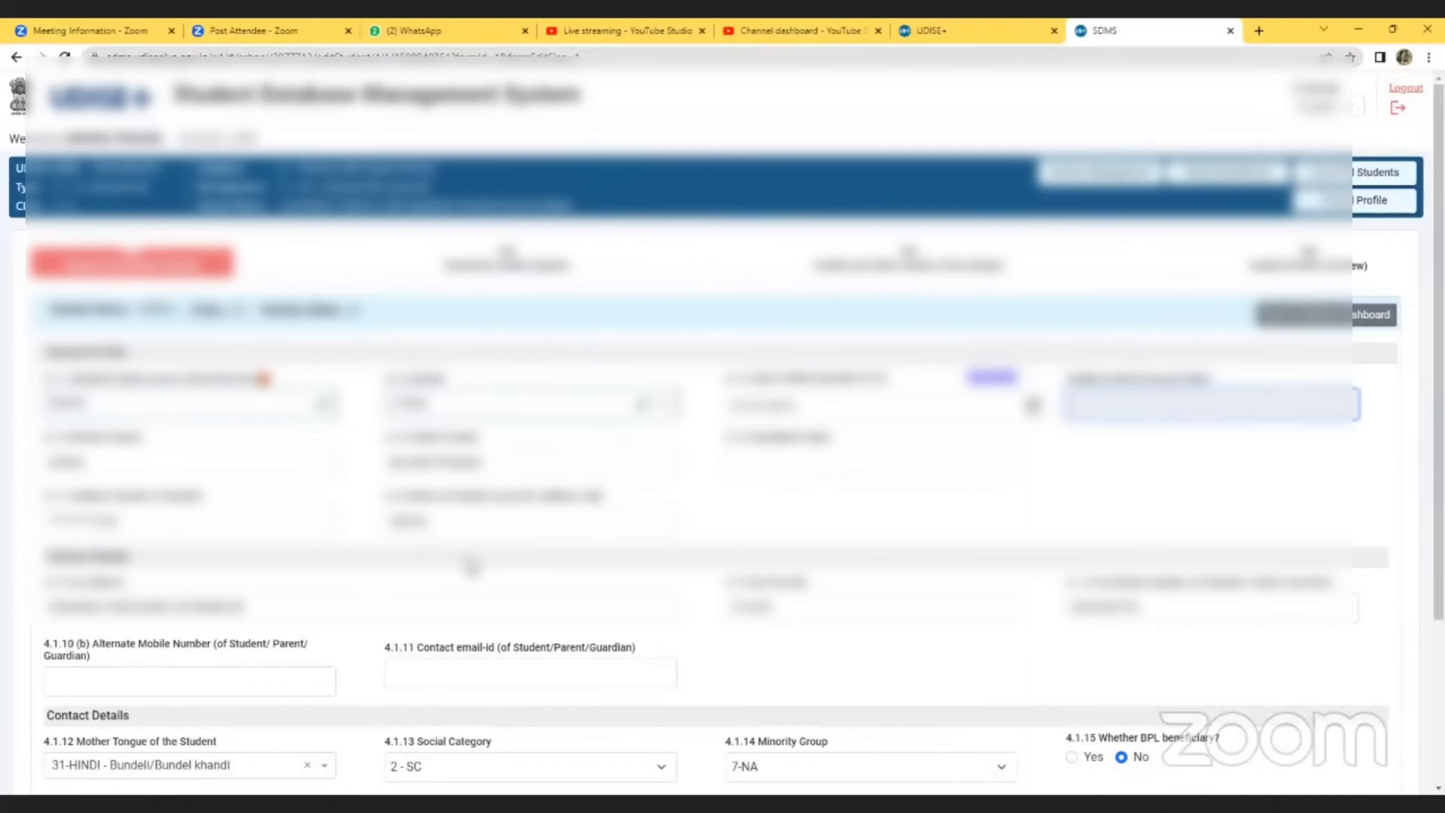
- Examine the available social category and minority group options in the student's general profile
scroll(475, 566, "down", 2)
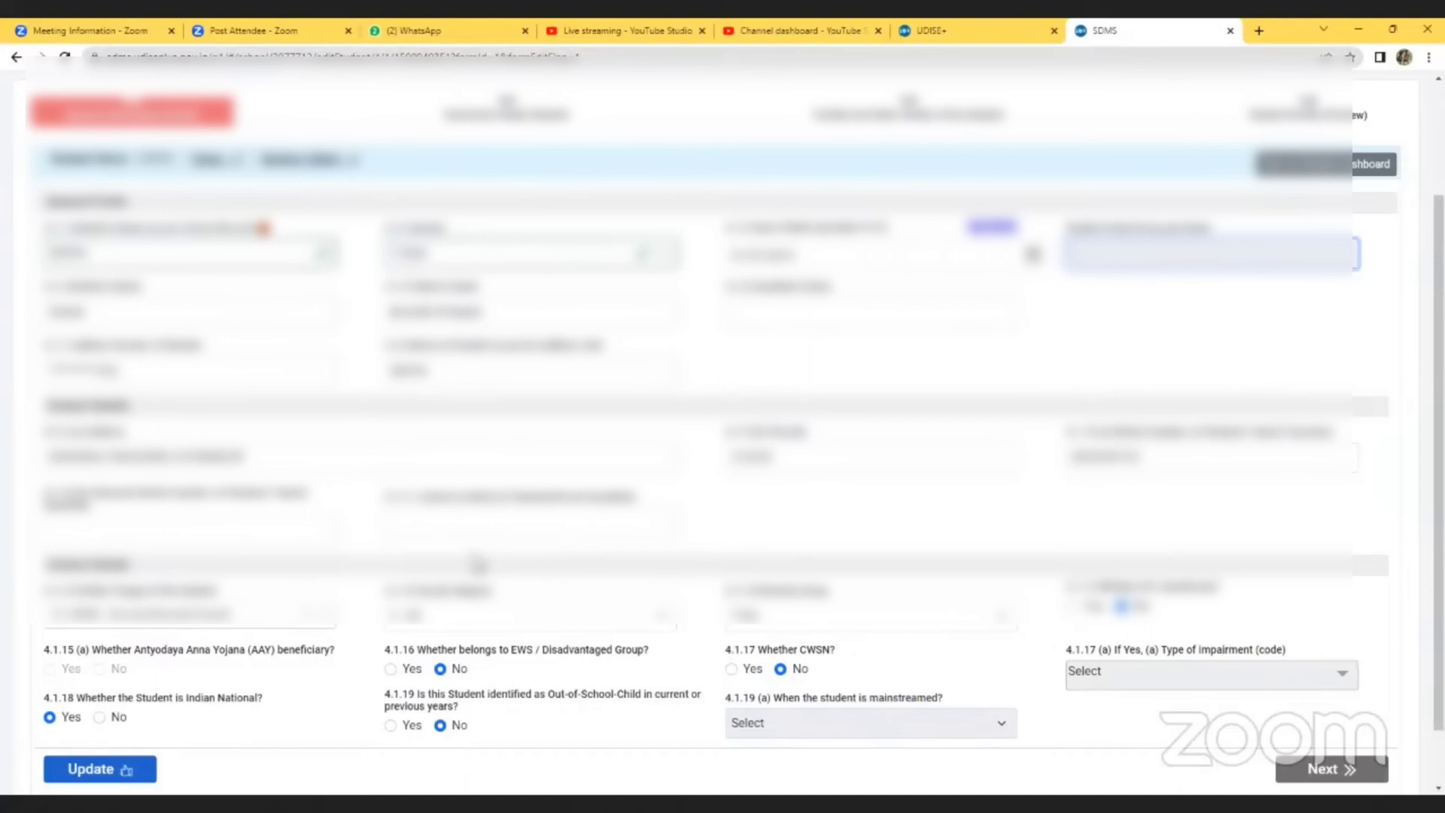
scroll(479, 565, "down", 1)
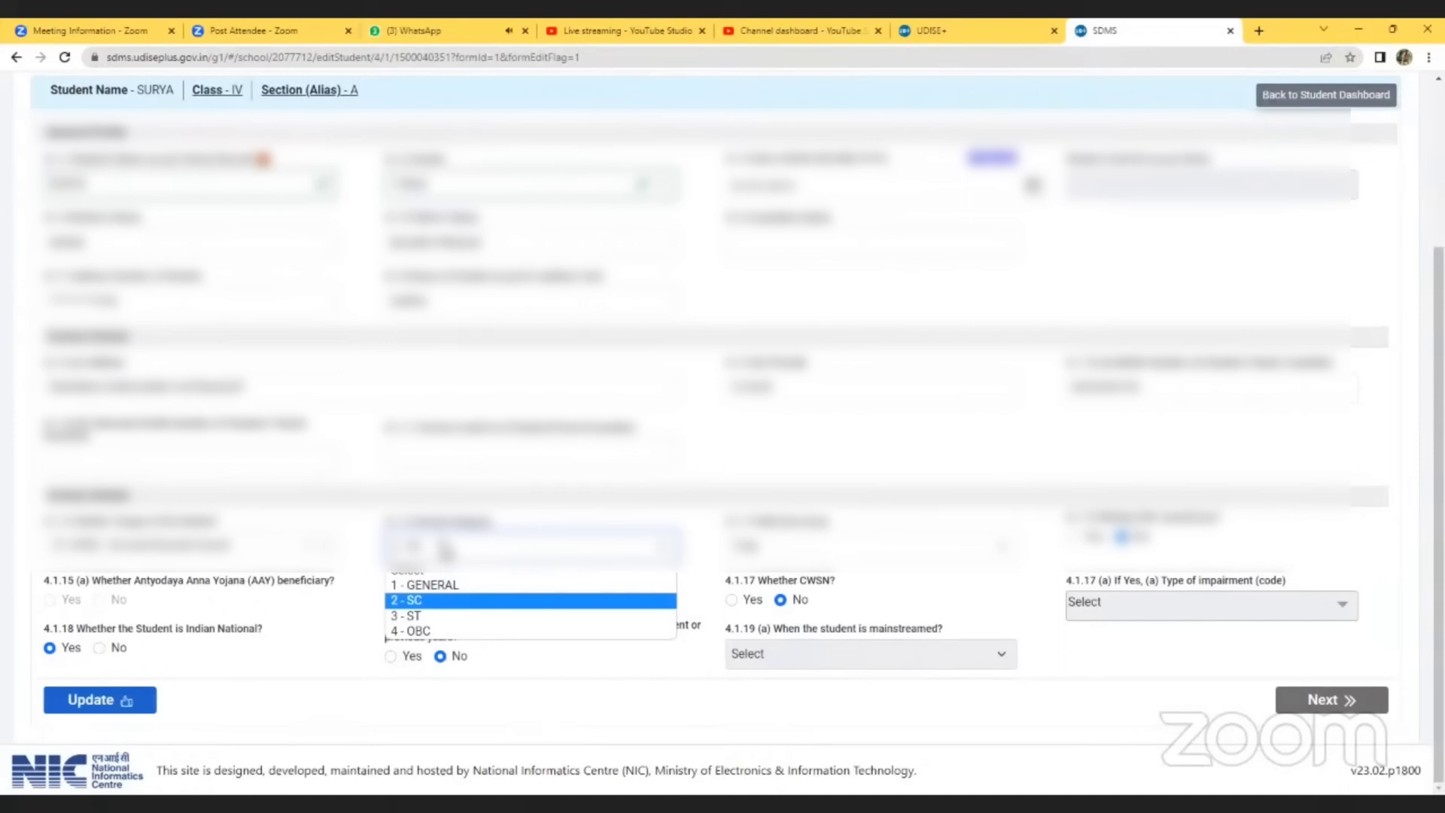
left_click(803, 555)
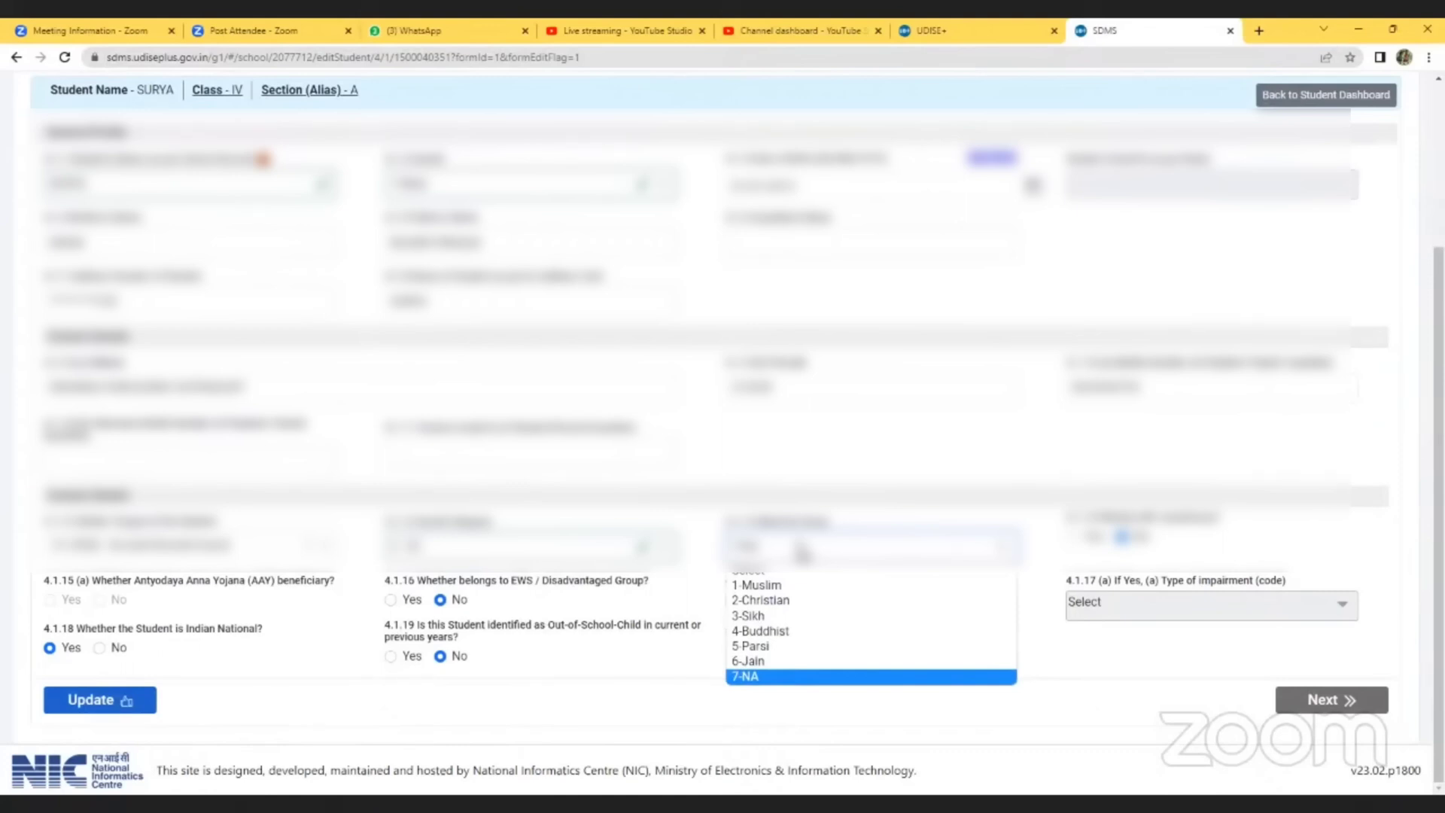
left_click(803, 554)
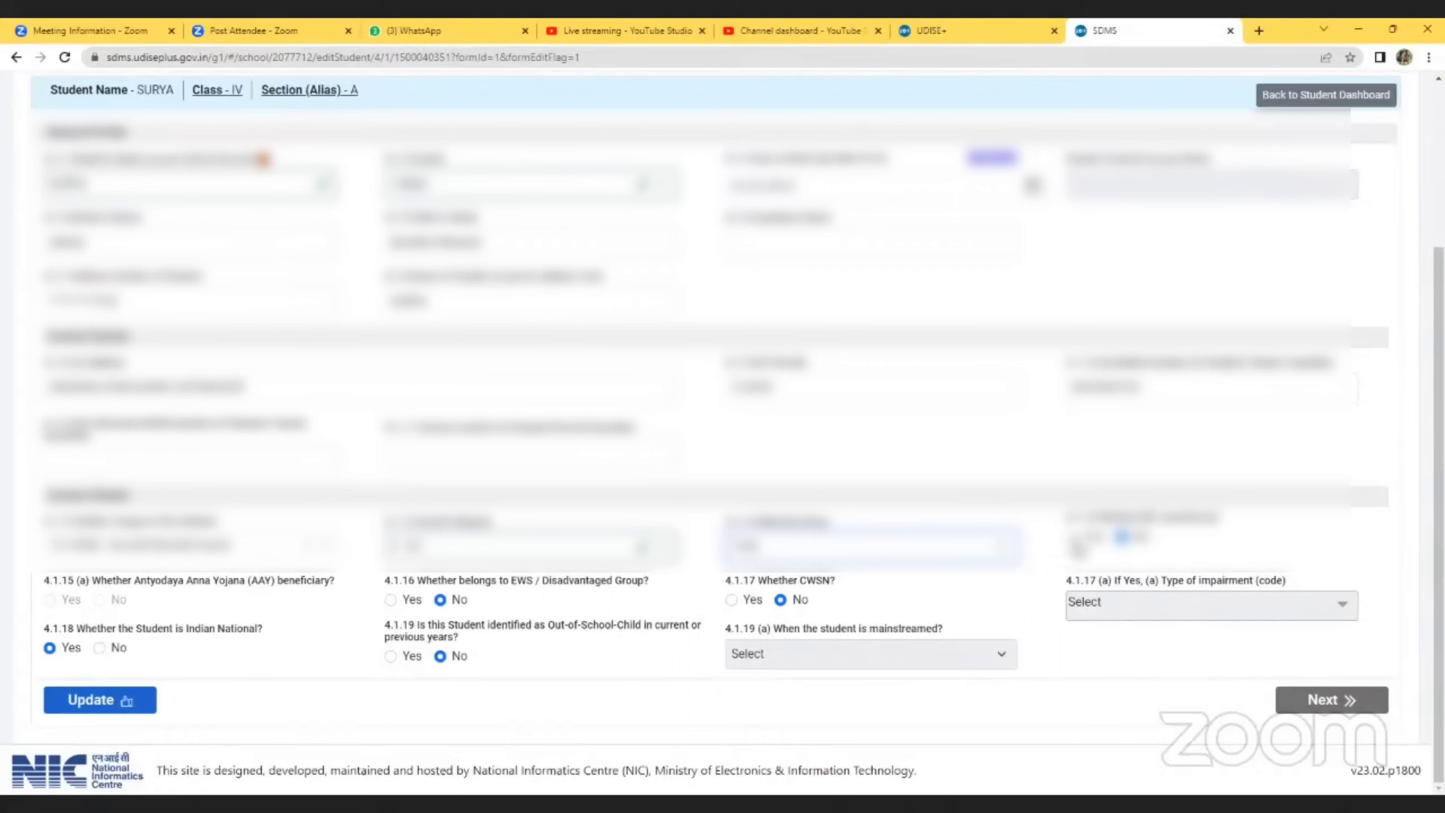
- Switch the student's BPL beneficiary and EWS / Disadvantaged Group answers to Yes in turn, restoring each to No
left_click(1122, 538)
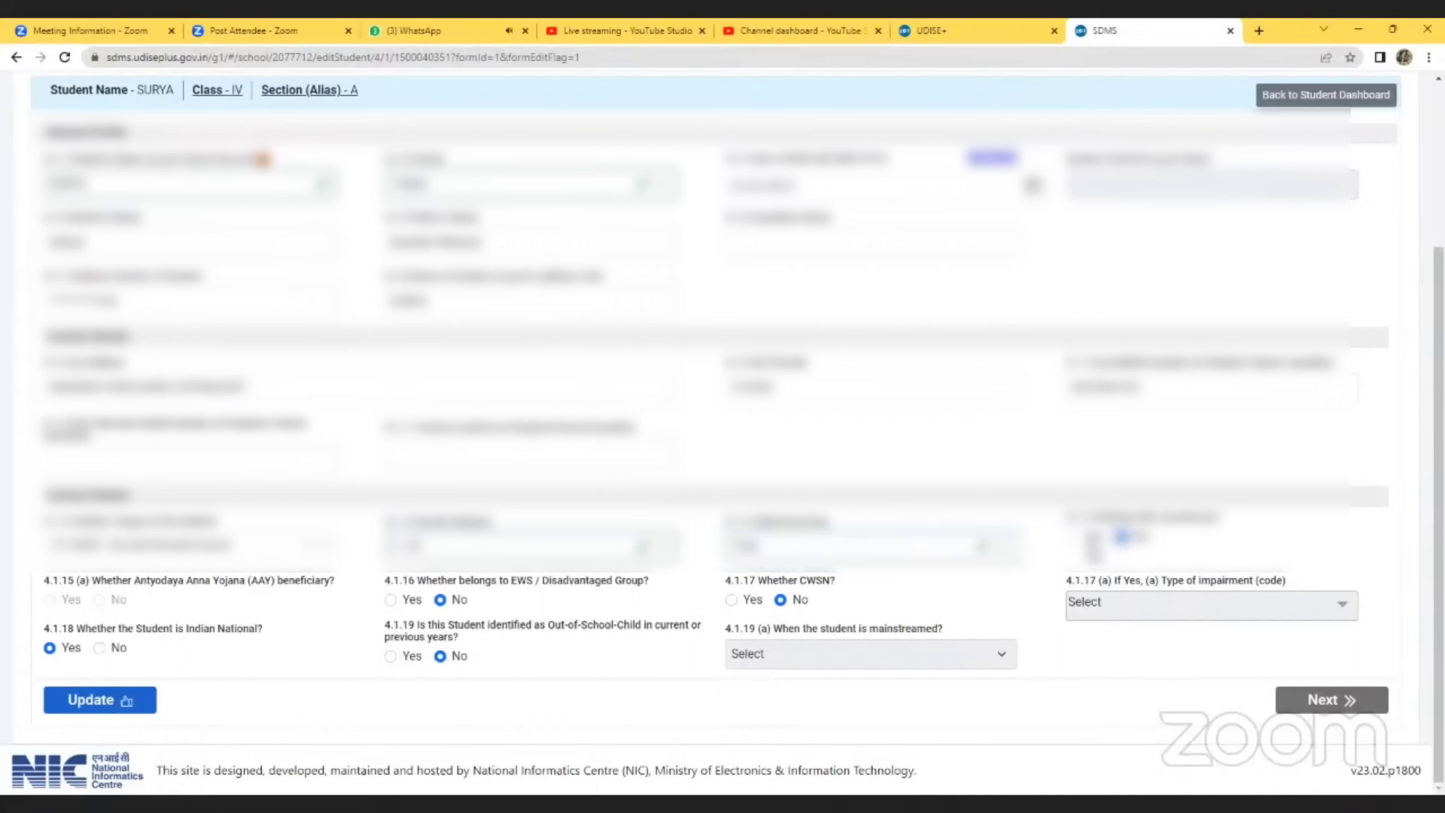
left_click(1071, 536)
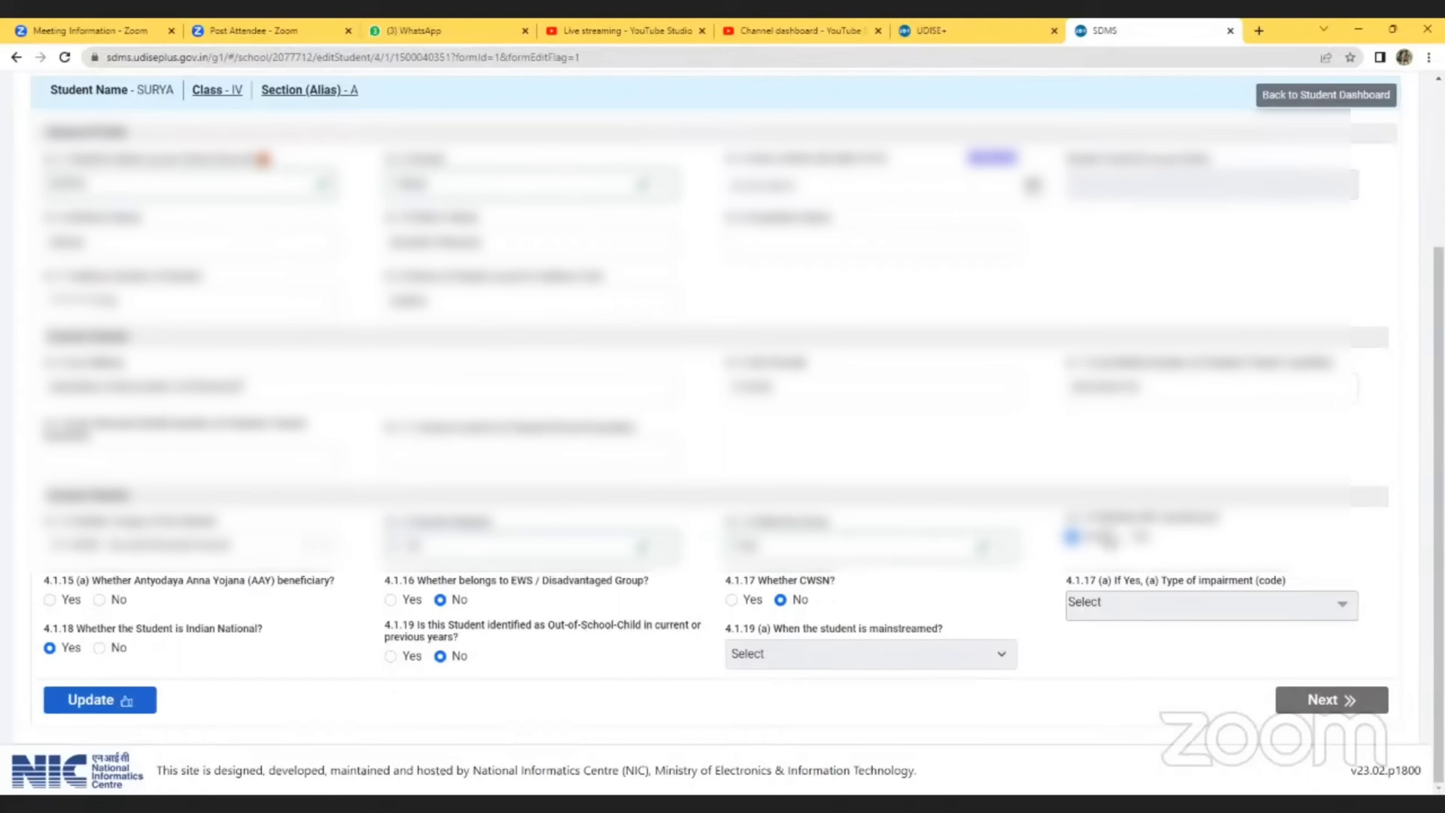
left_click(1122, 536)
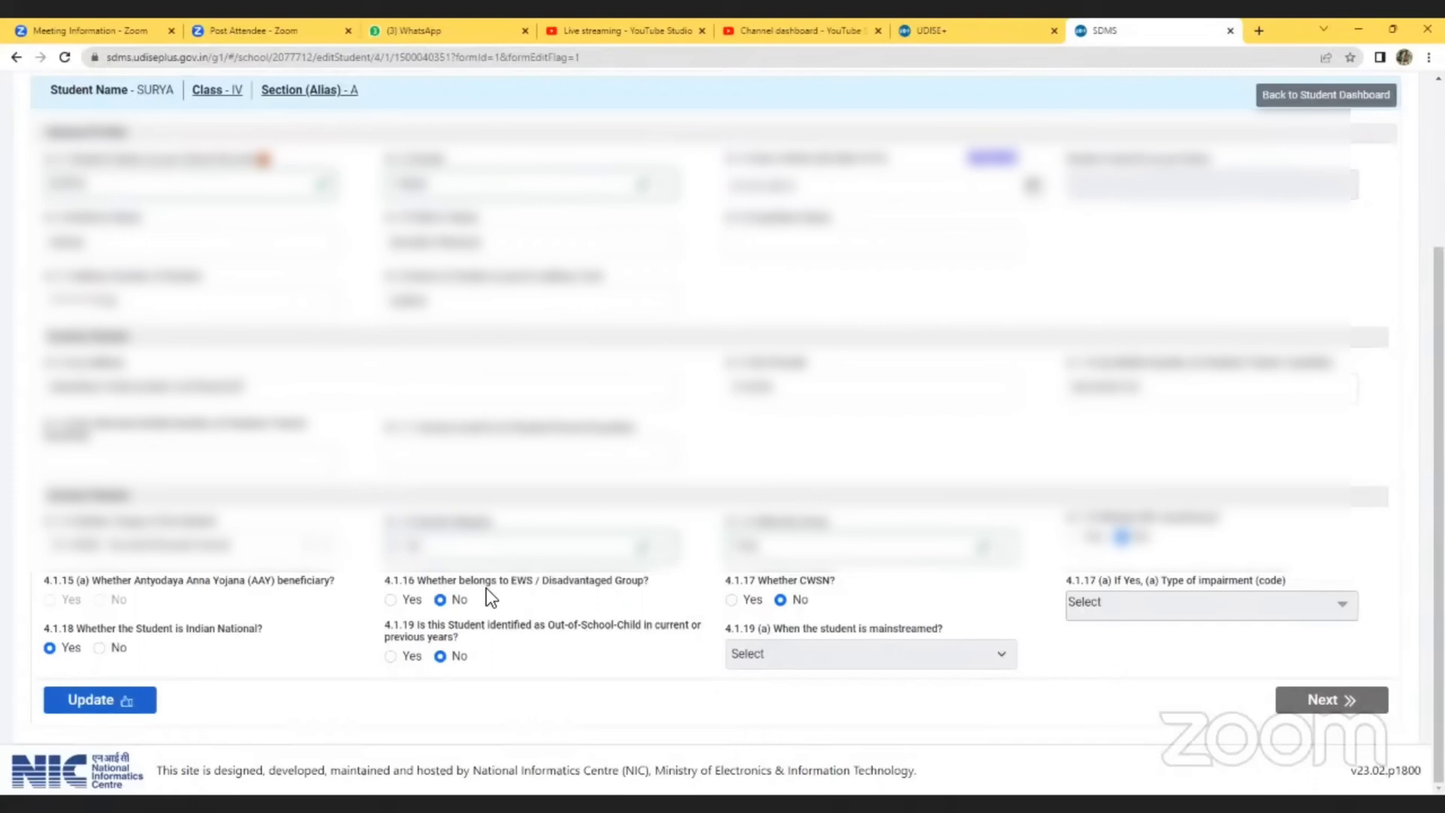
left_click(393, 601)
left_click(442, 601)
- Set the CWSN answer to Yes, examine the available impairment types, and restore the answer to No
left_click(732, 601)
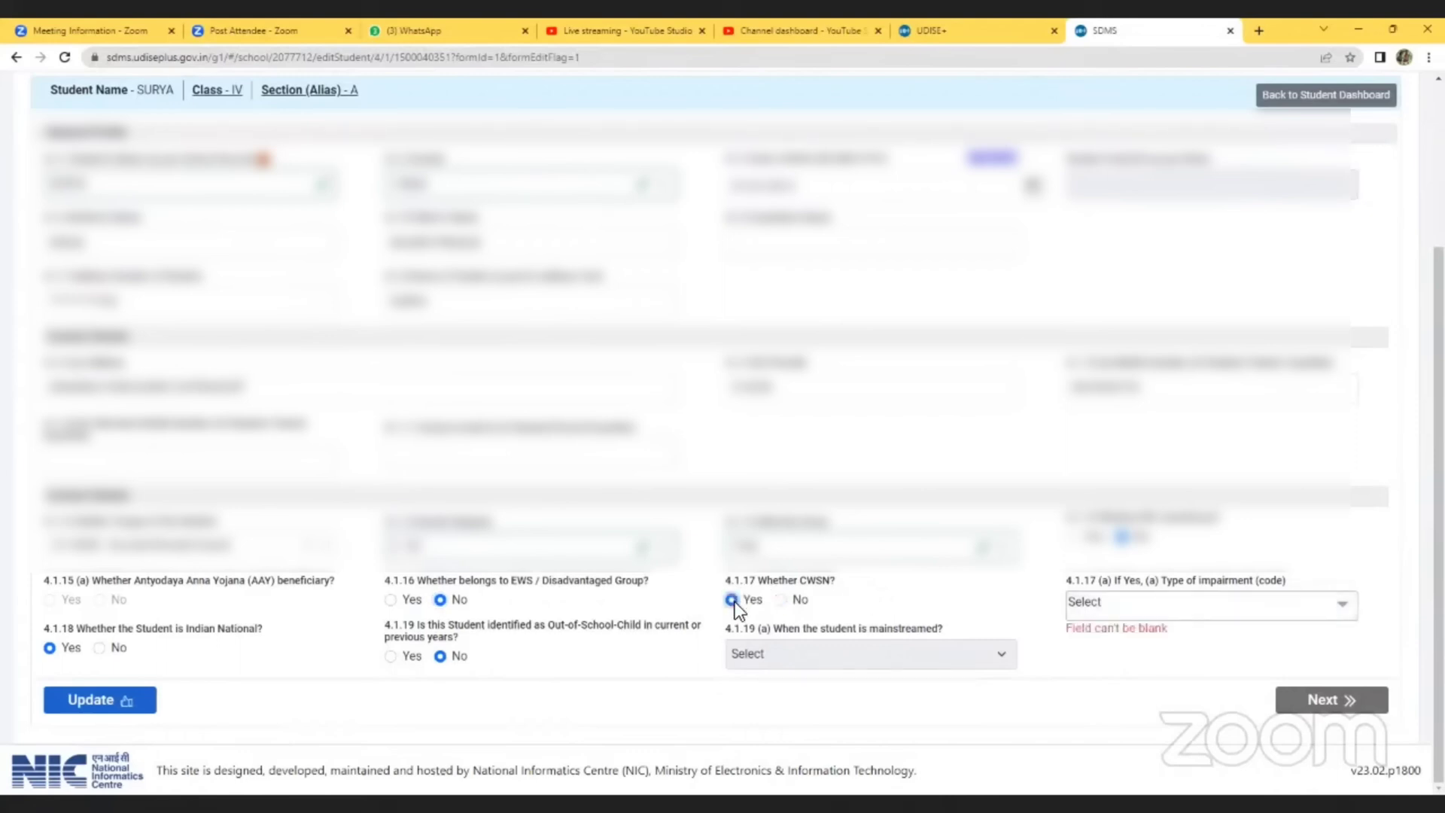
left_click(1139, 611)
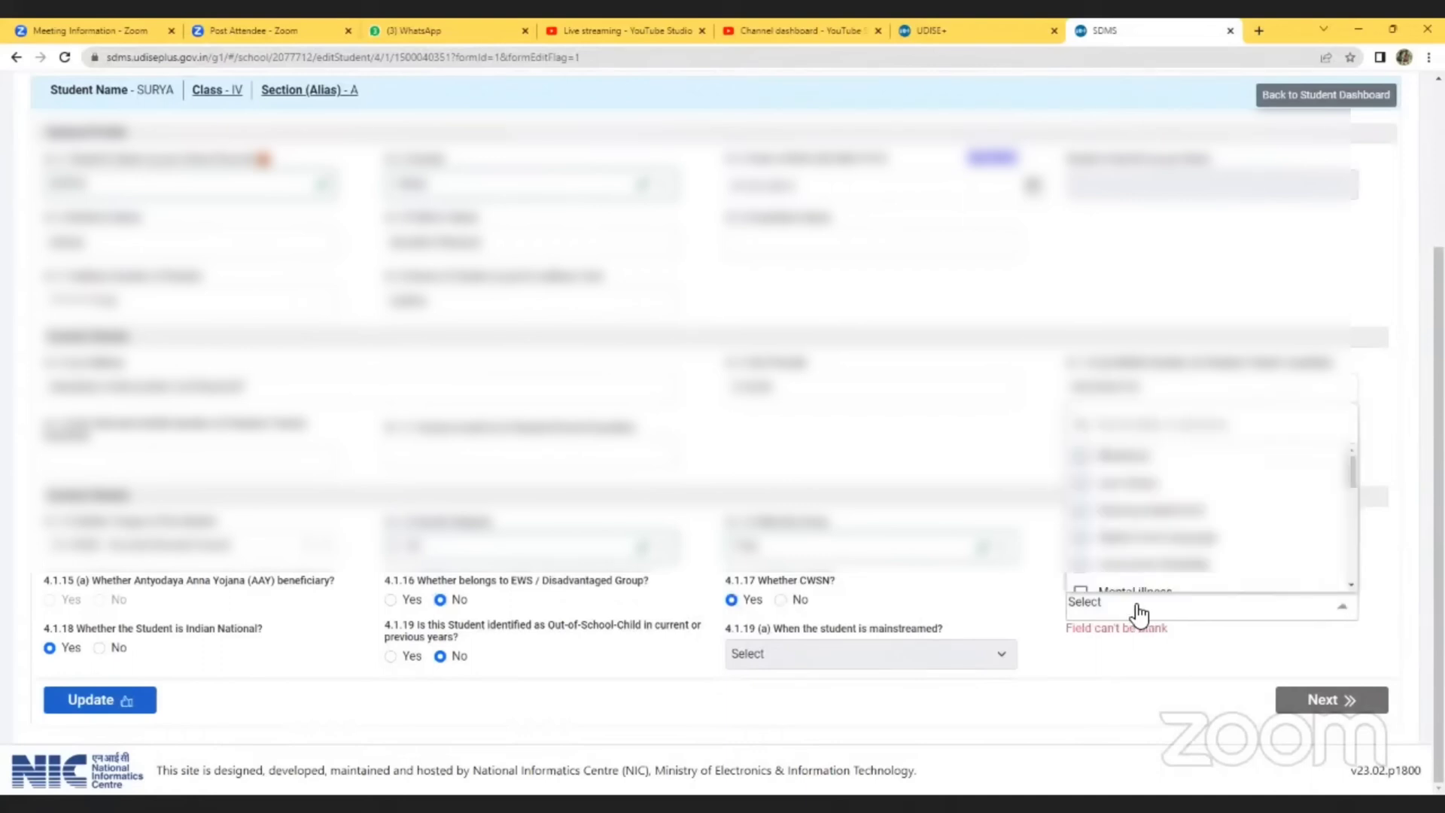
scroll(1220, 519, "down", 4)
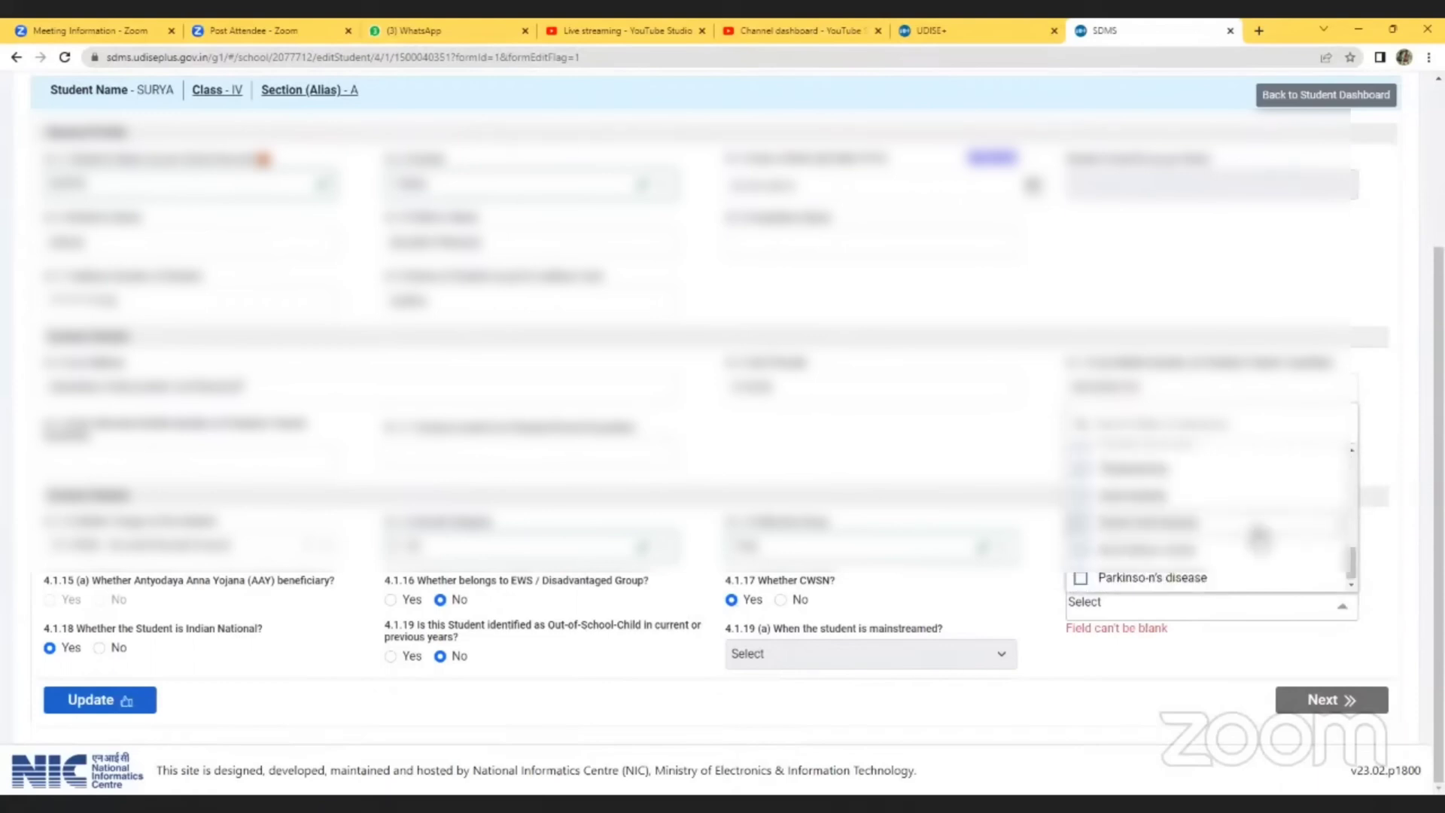
left_click(981, 452)
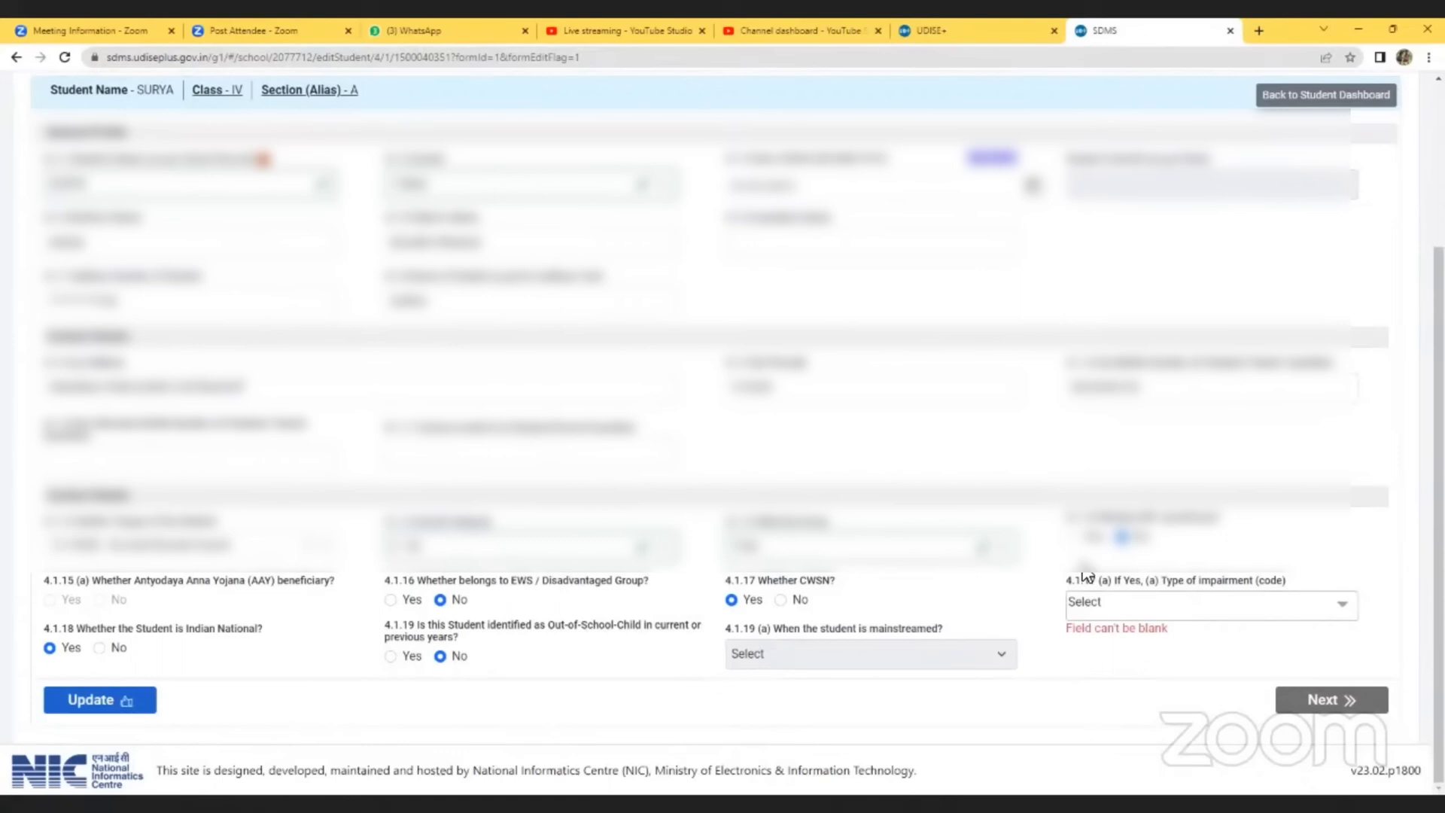
left_click(781, 599)
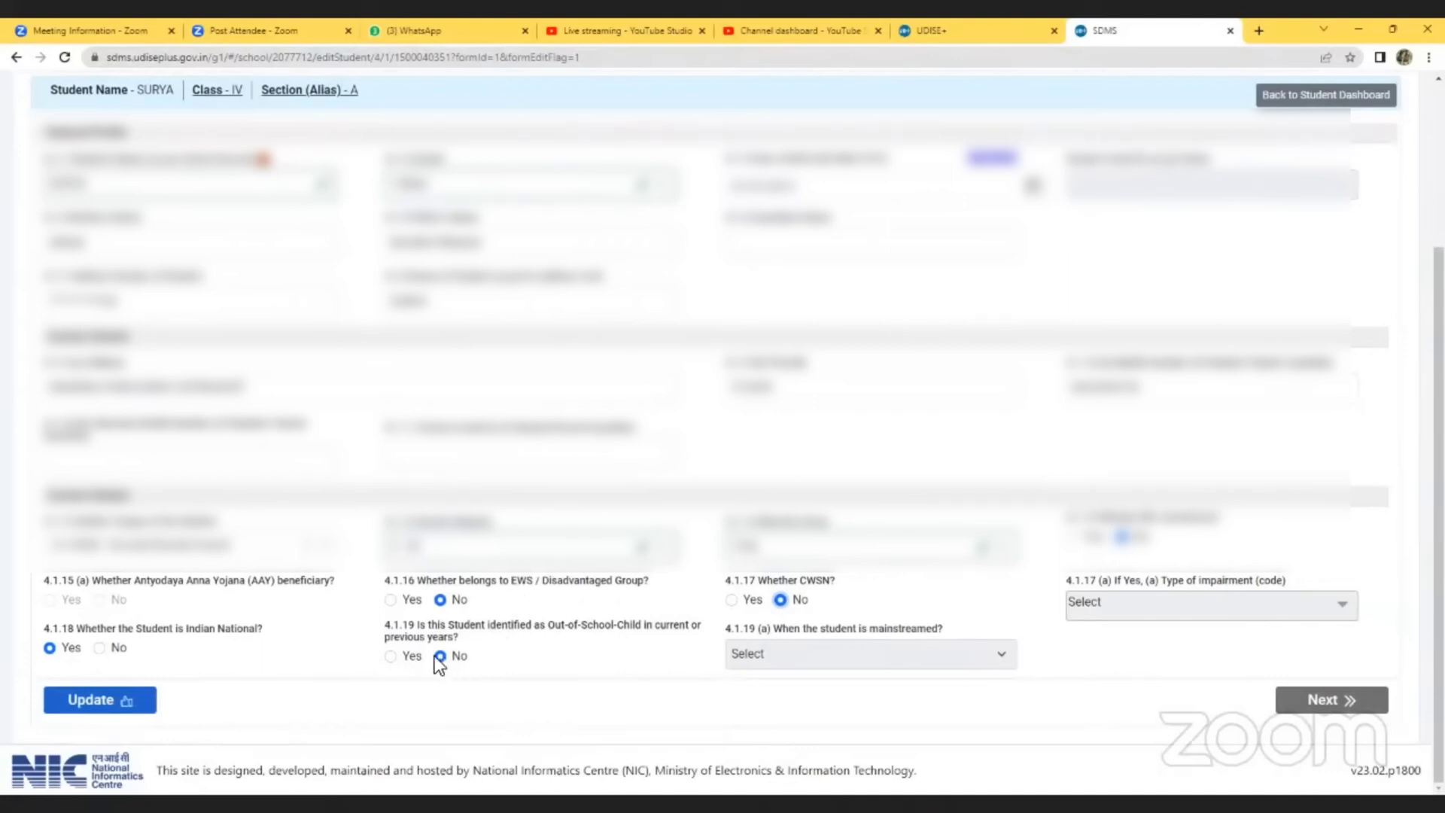
- Set the Out-of-School-Child answer to Yes, examine the options for when the student was mainstreamed, and restore No
left_click(390, 656)
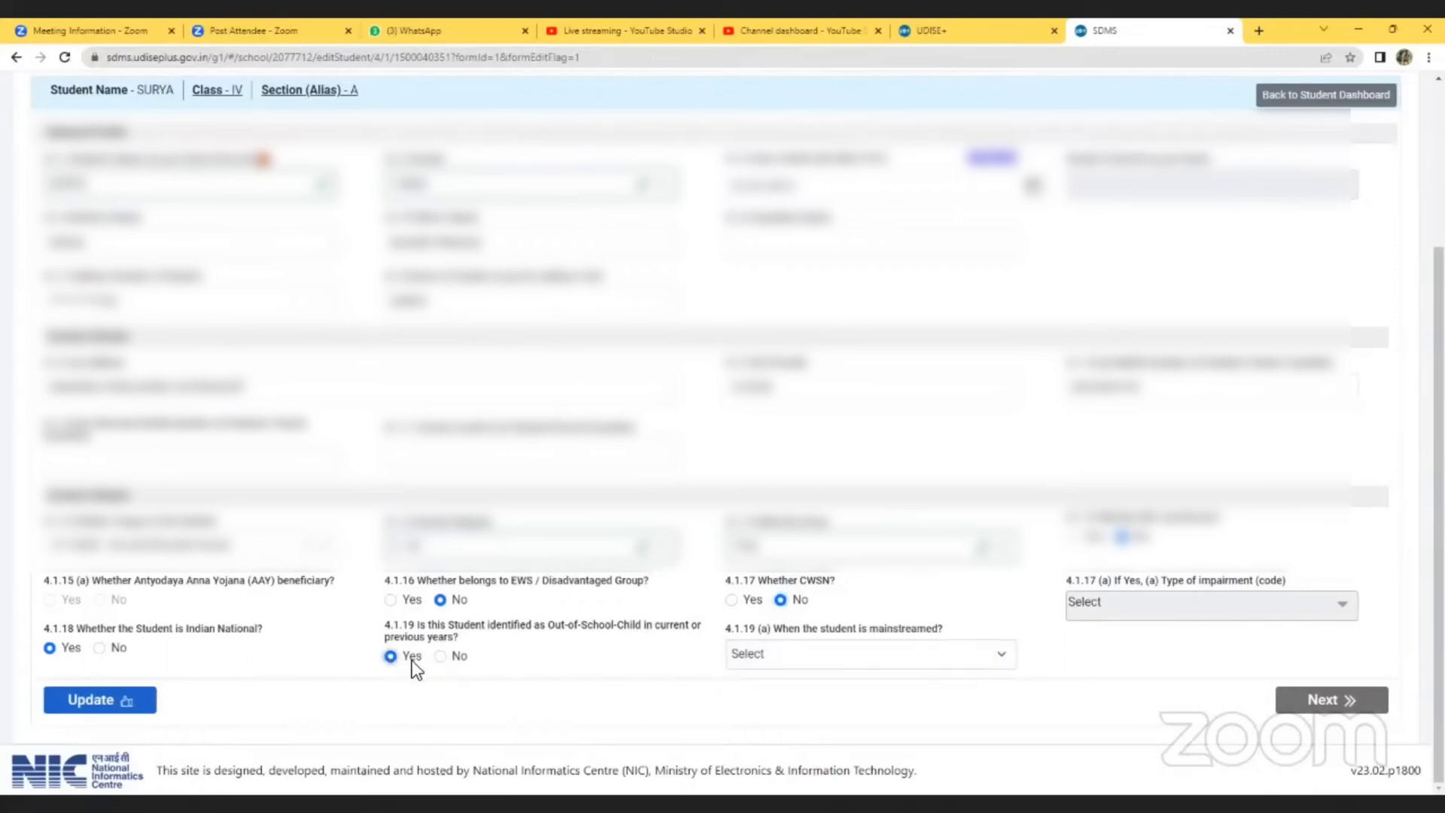
left_click(755, 655)
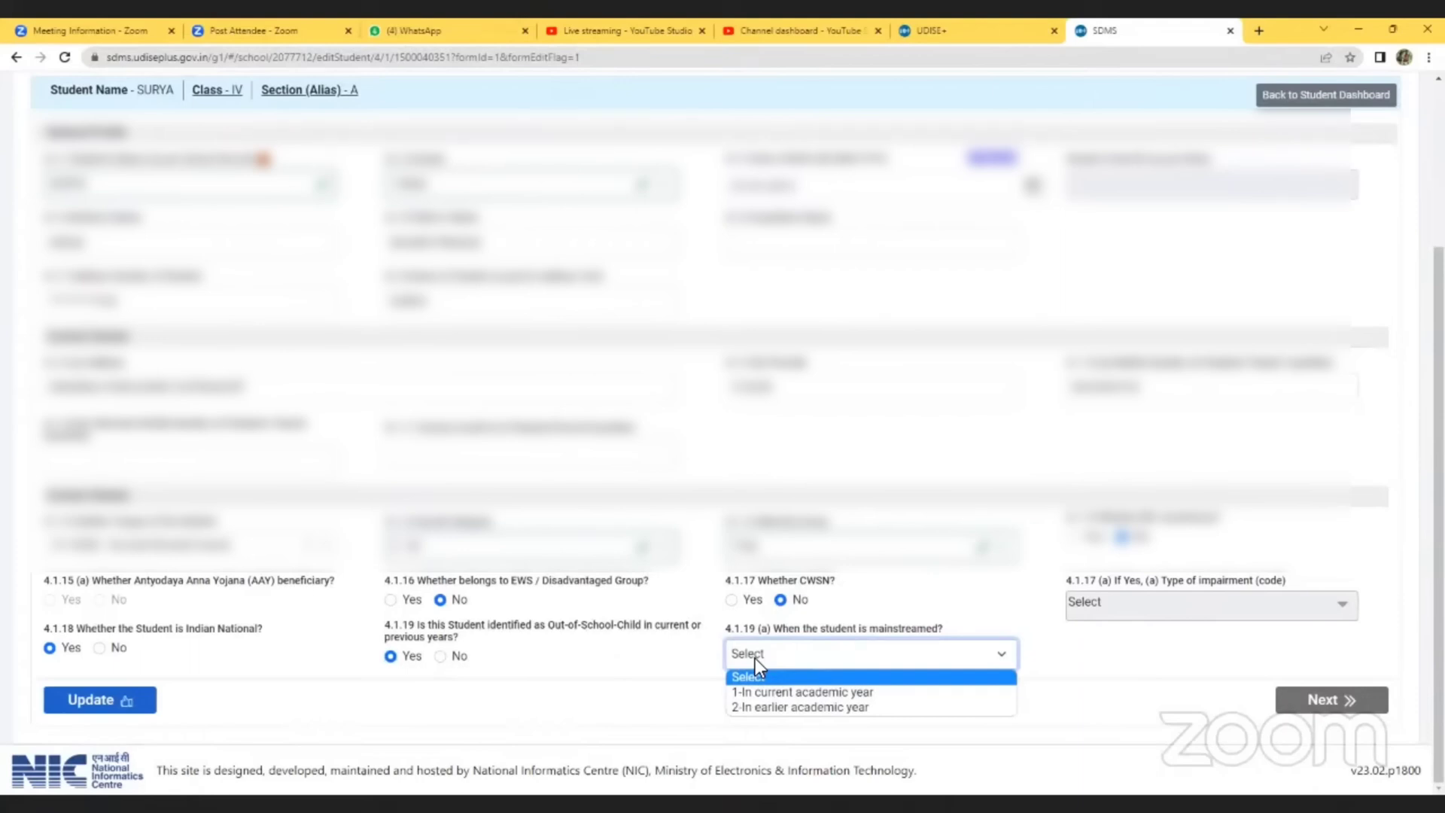
left_click(1100, 604)
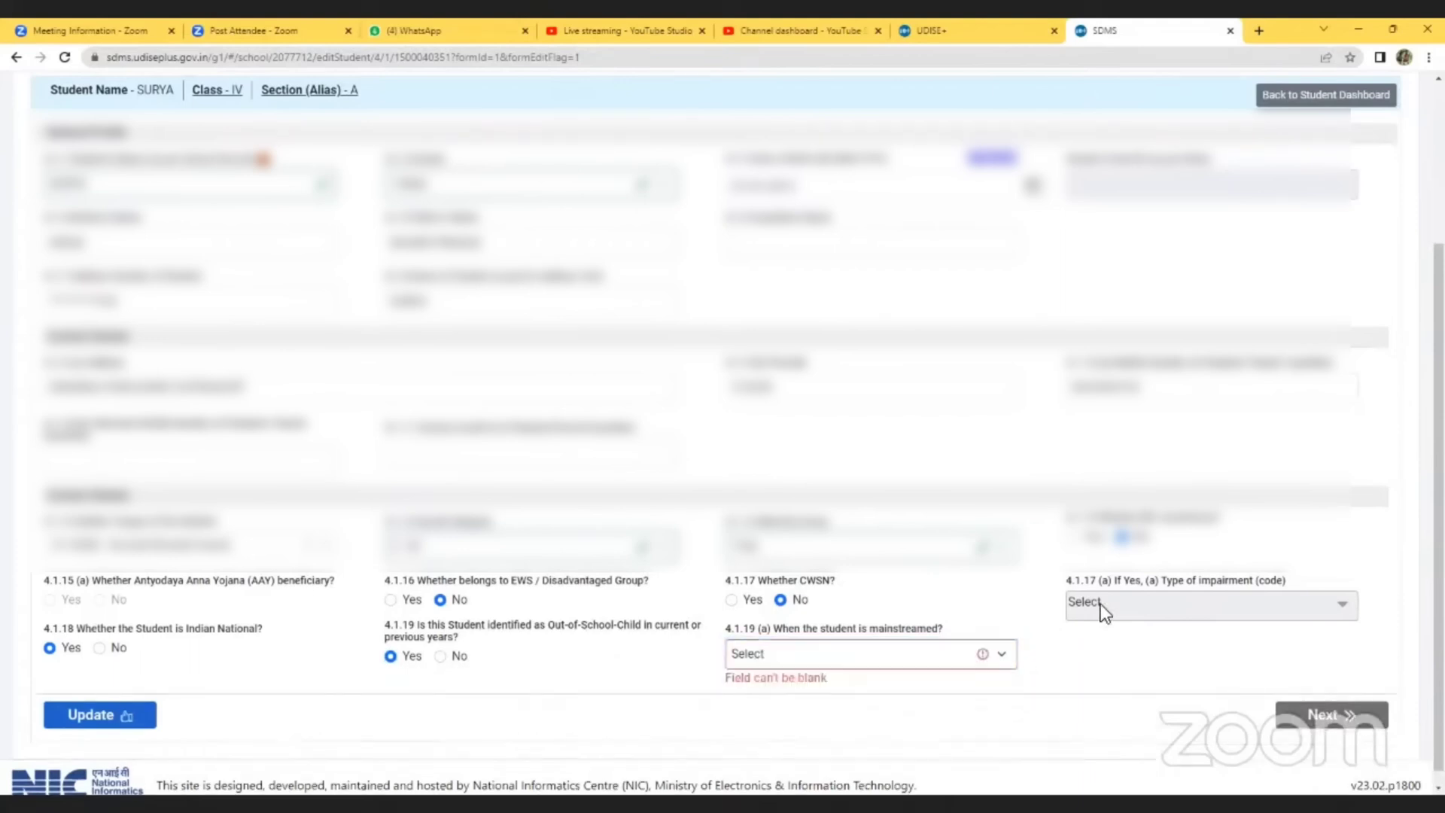
left_click(778, 661)
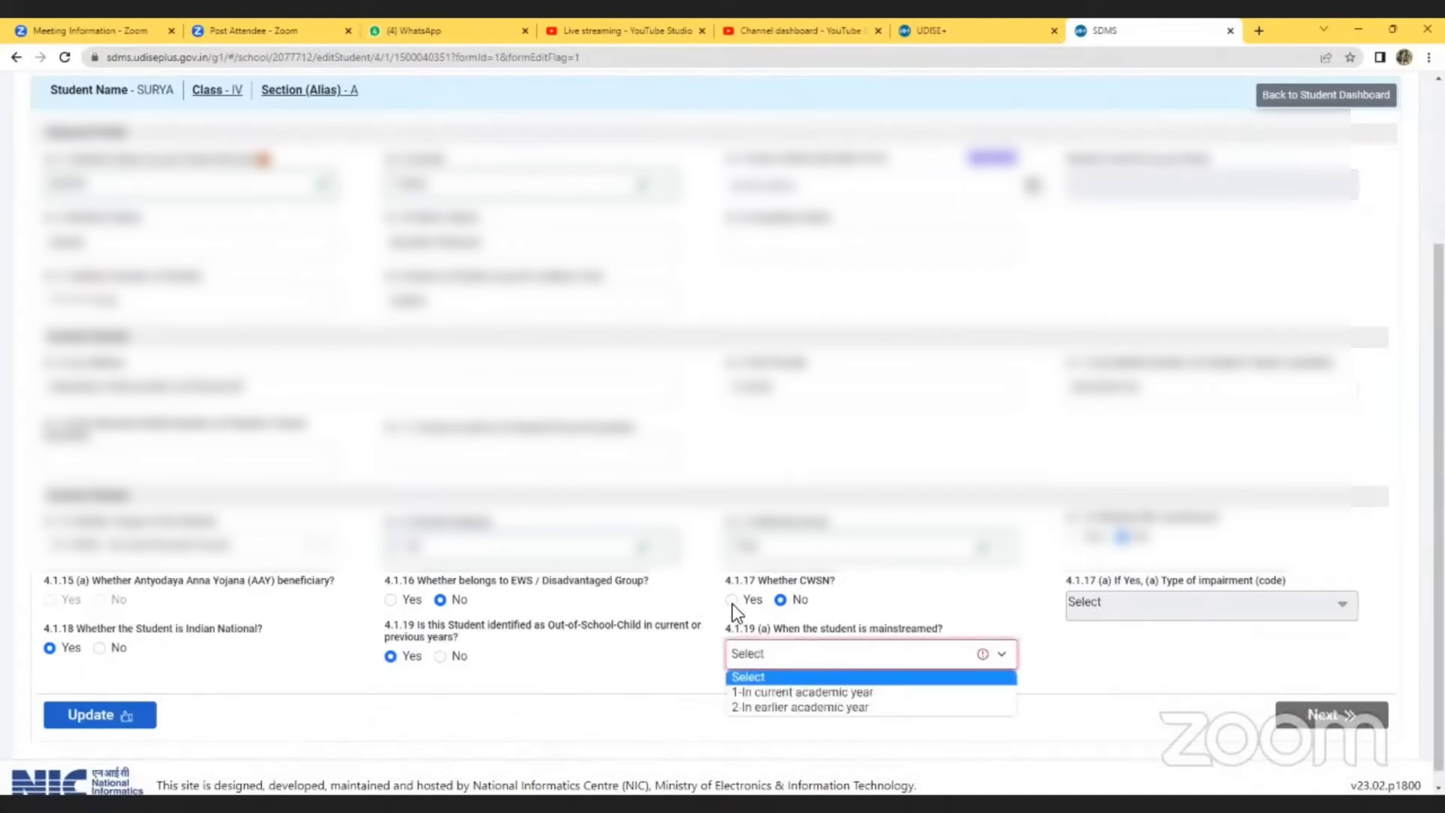
left_click(440, 656)
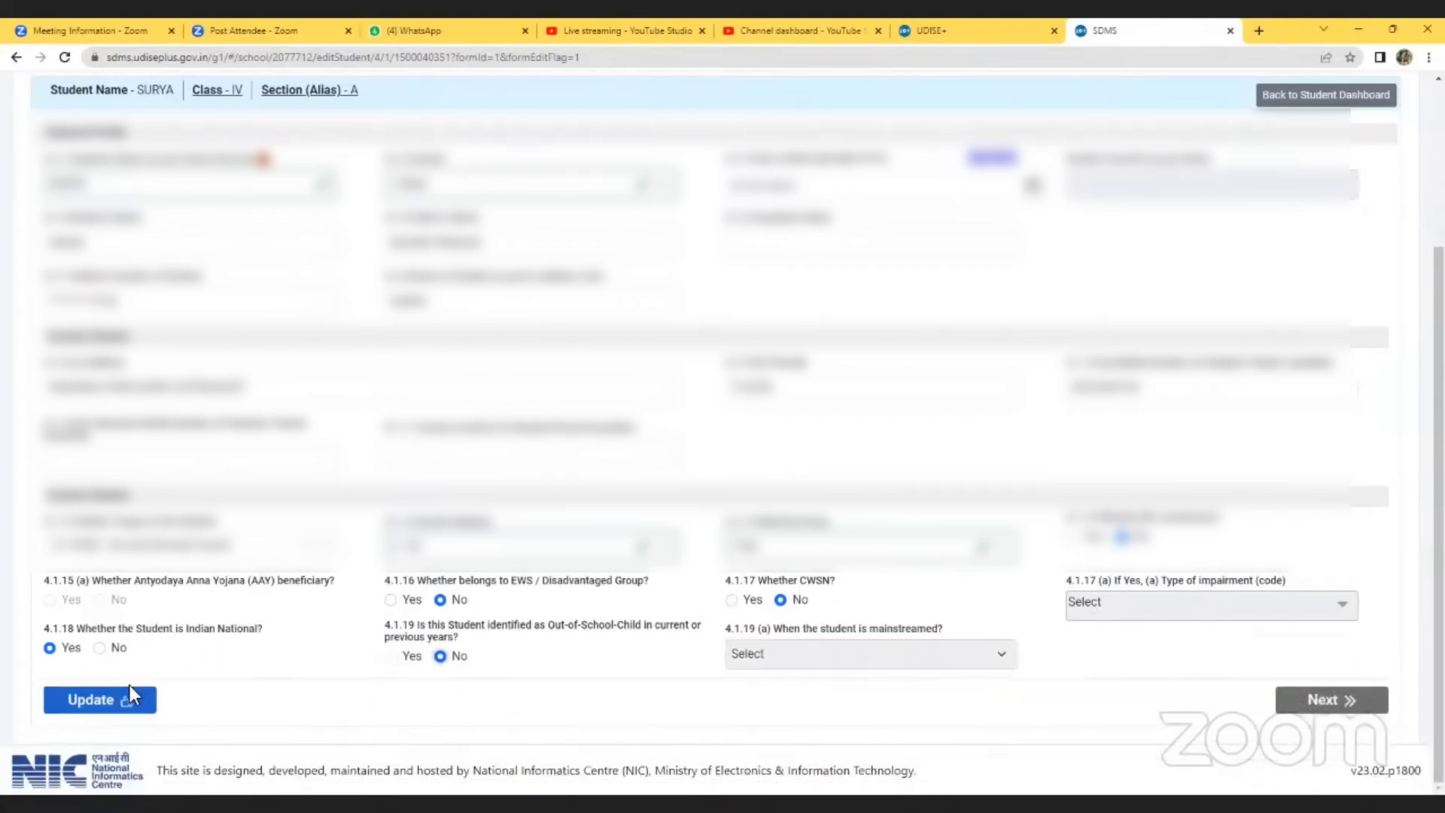
- Update the student's general information, confirming the change, and continue to the enrolment details
left_click(115, 707)
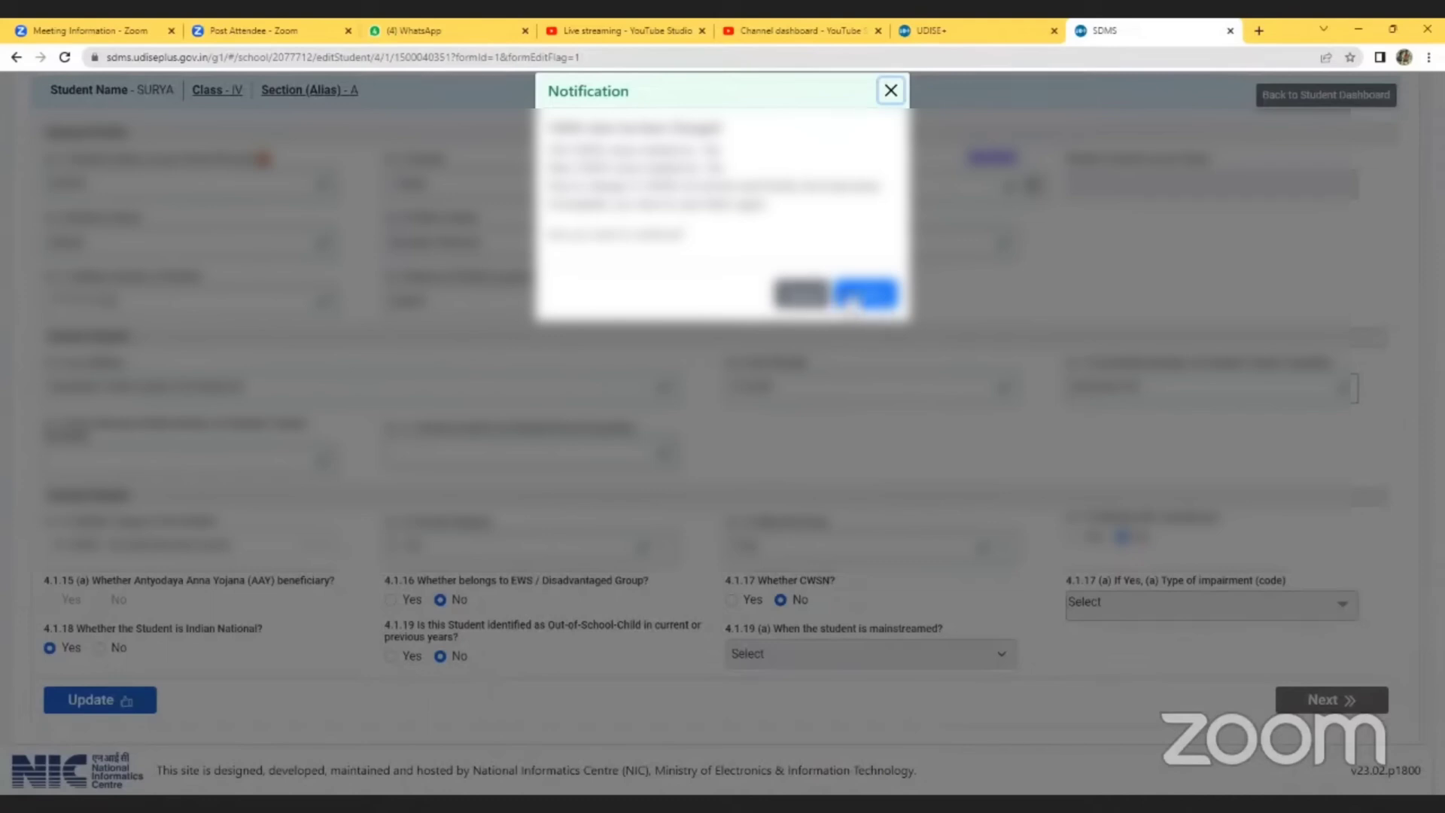
left_click(861, 295)
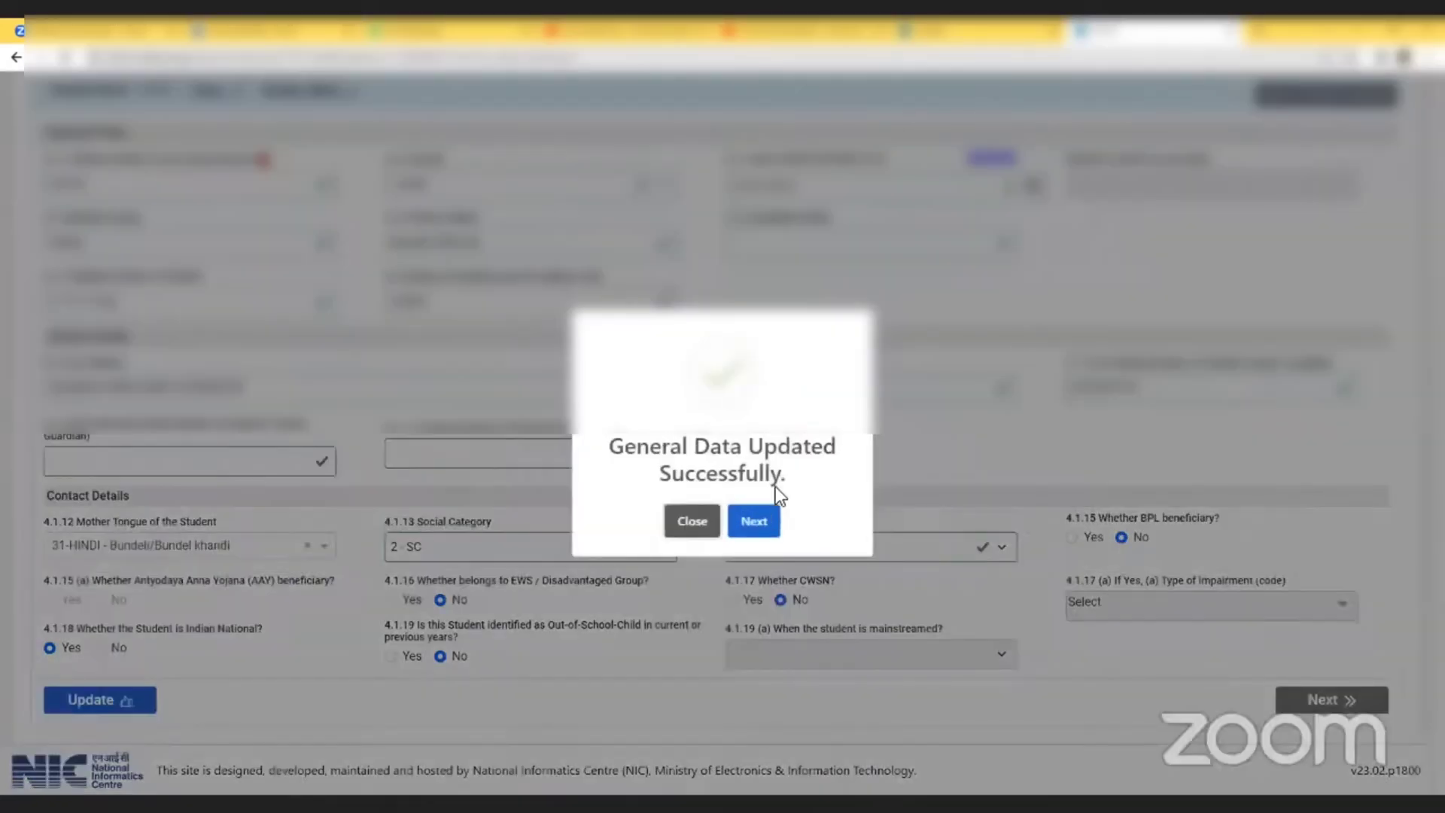
left_click(757, 521)
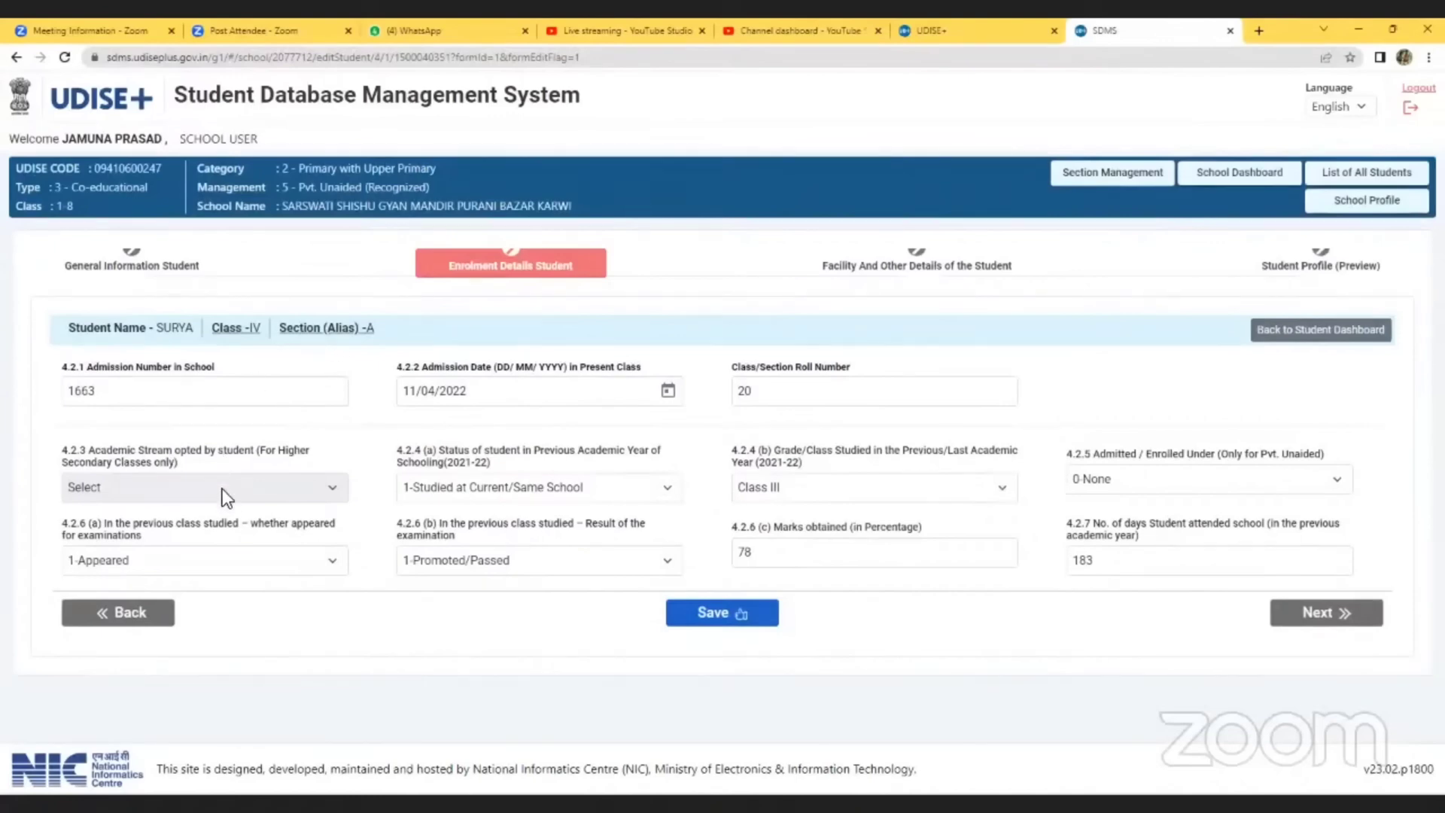
- Examine the options for the student's 2021-22 schooling status and the class studied in that year
left_click(513, 486)
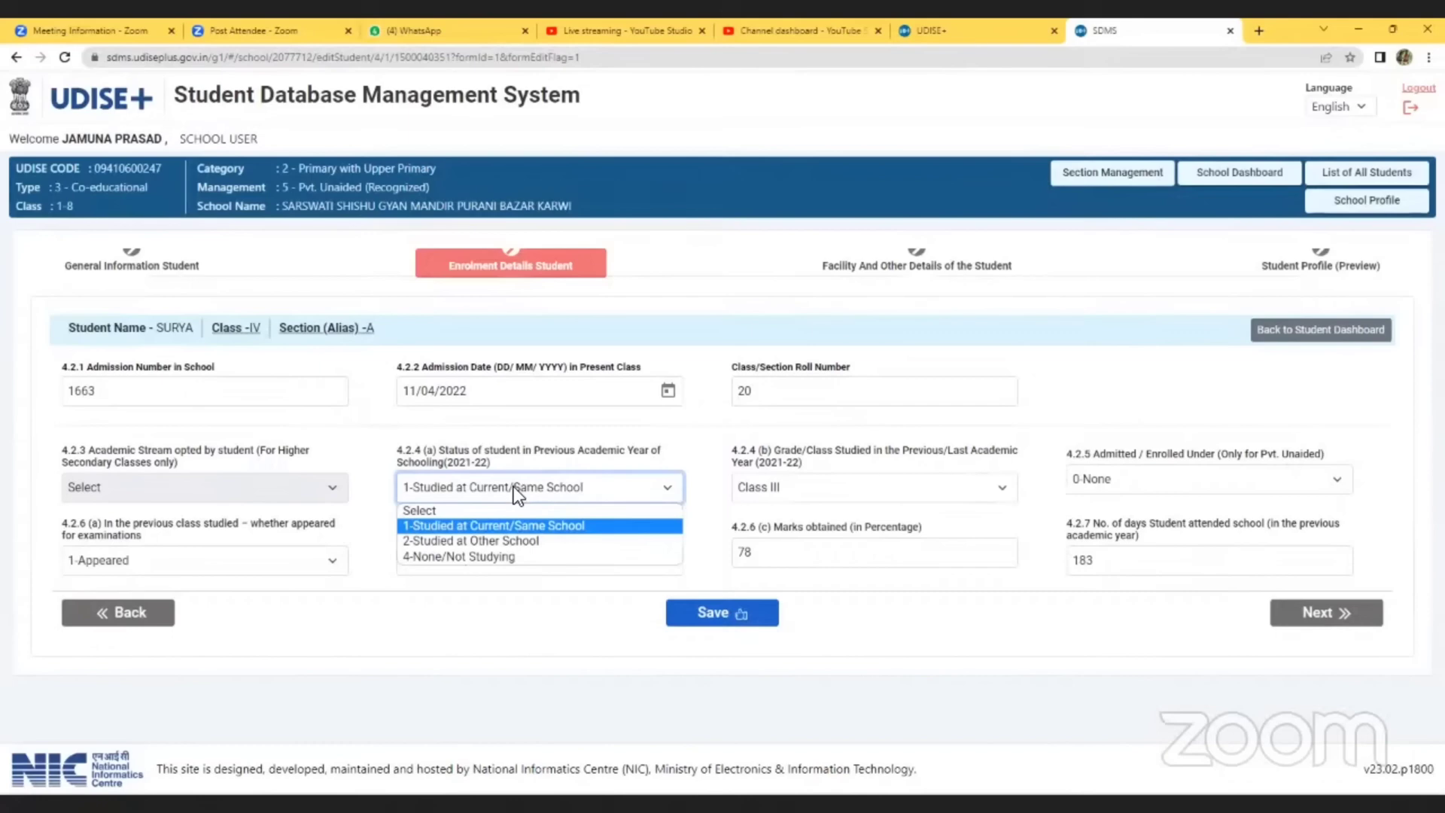
left_click(816, 491)
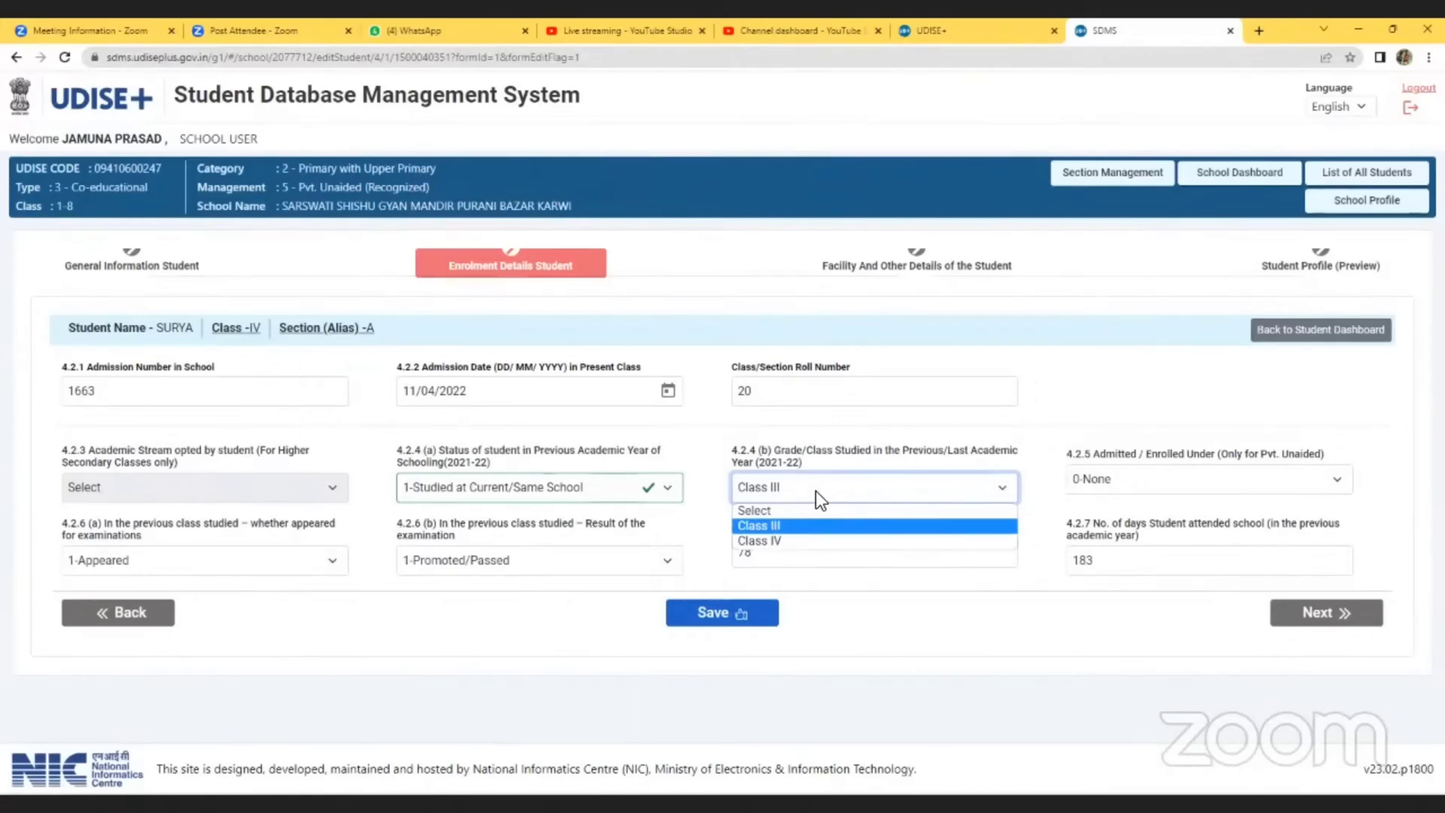
key("Down")
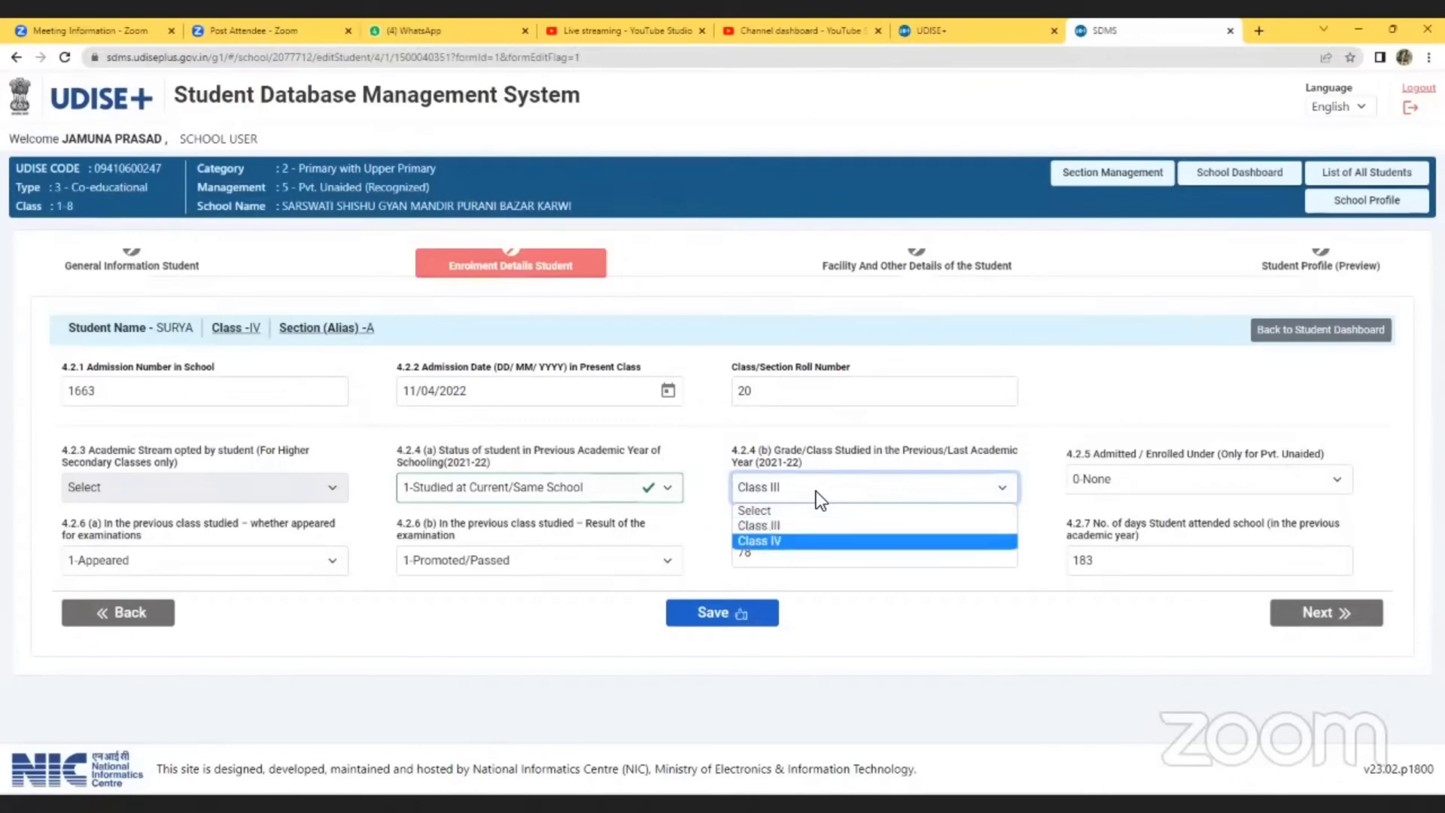
key("Up")
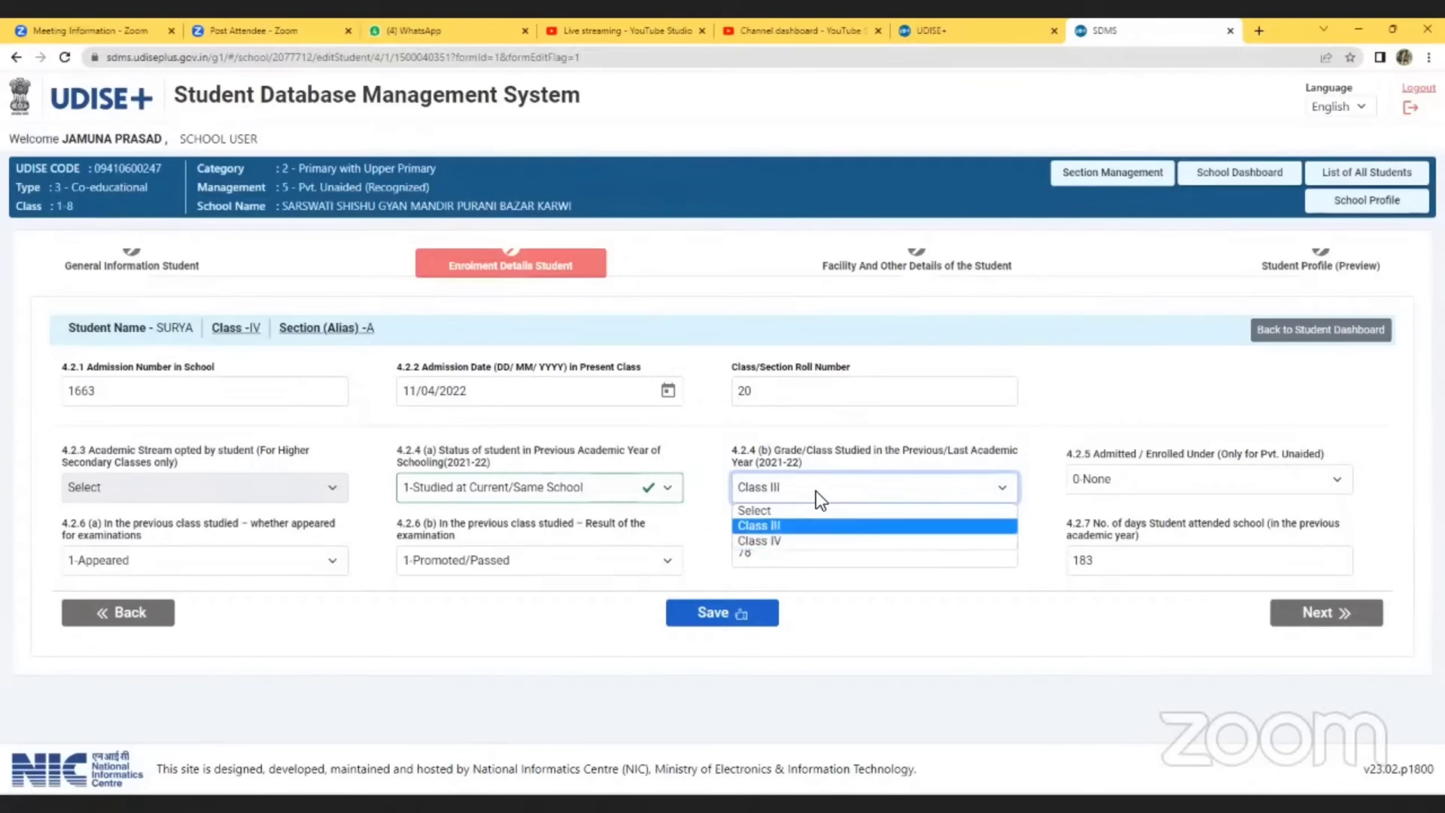
key("Down")
key("Up")
left_click(1033, 476)
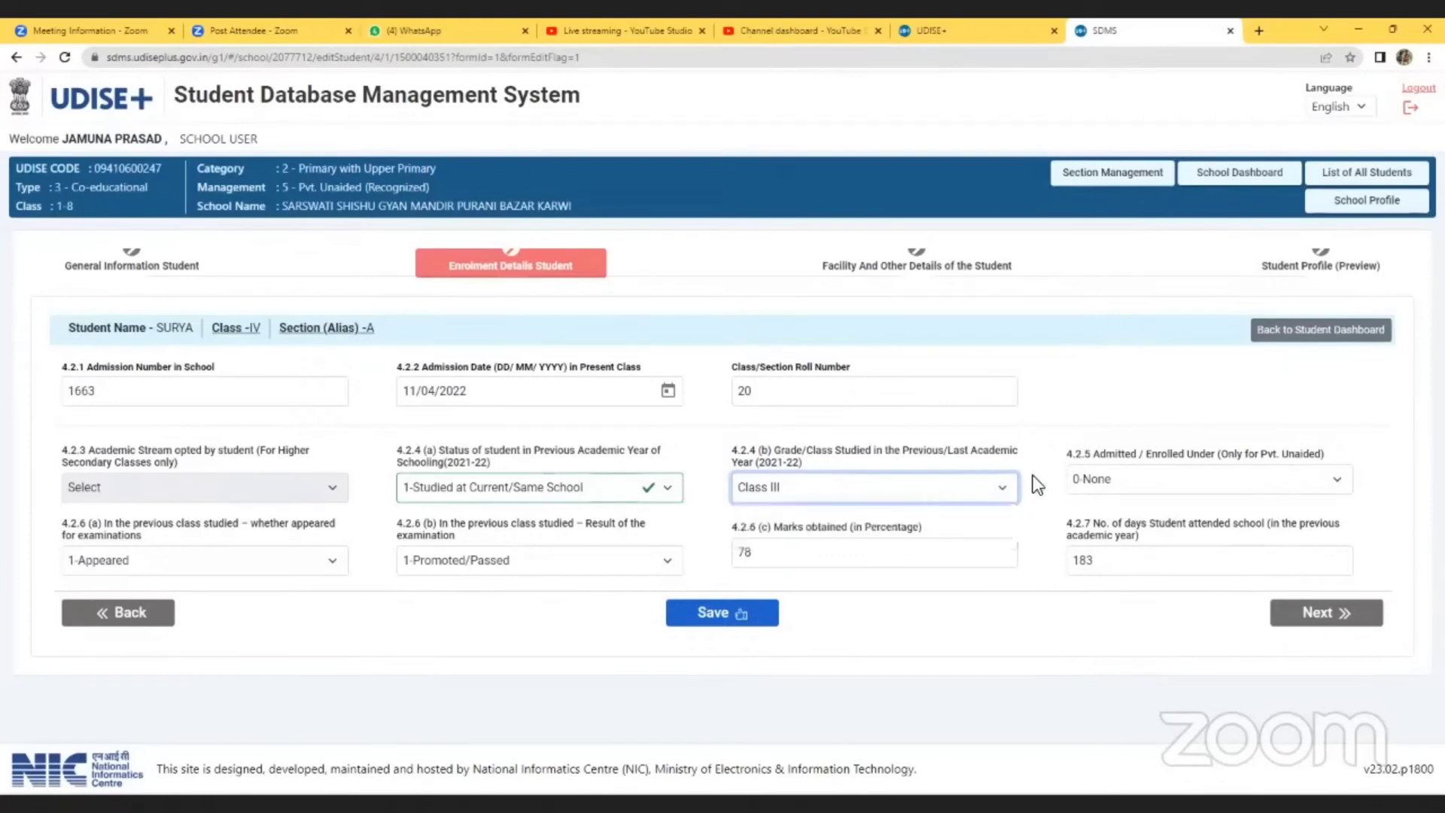
- Examine the options for the scheme the student was admitted under and for the previous class's exam appearance and result
left_click(1118, 476)
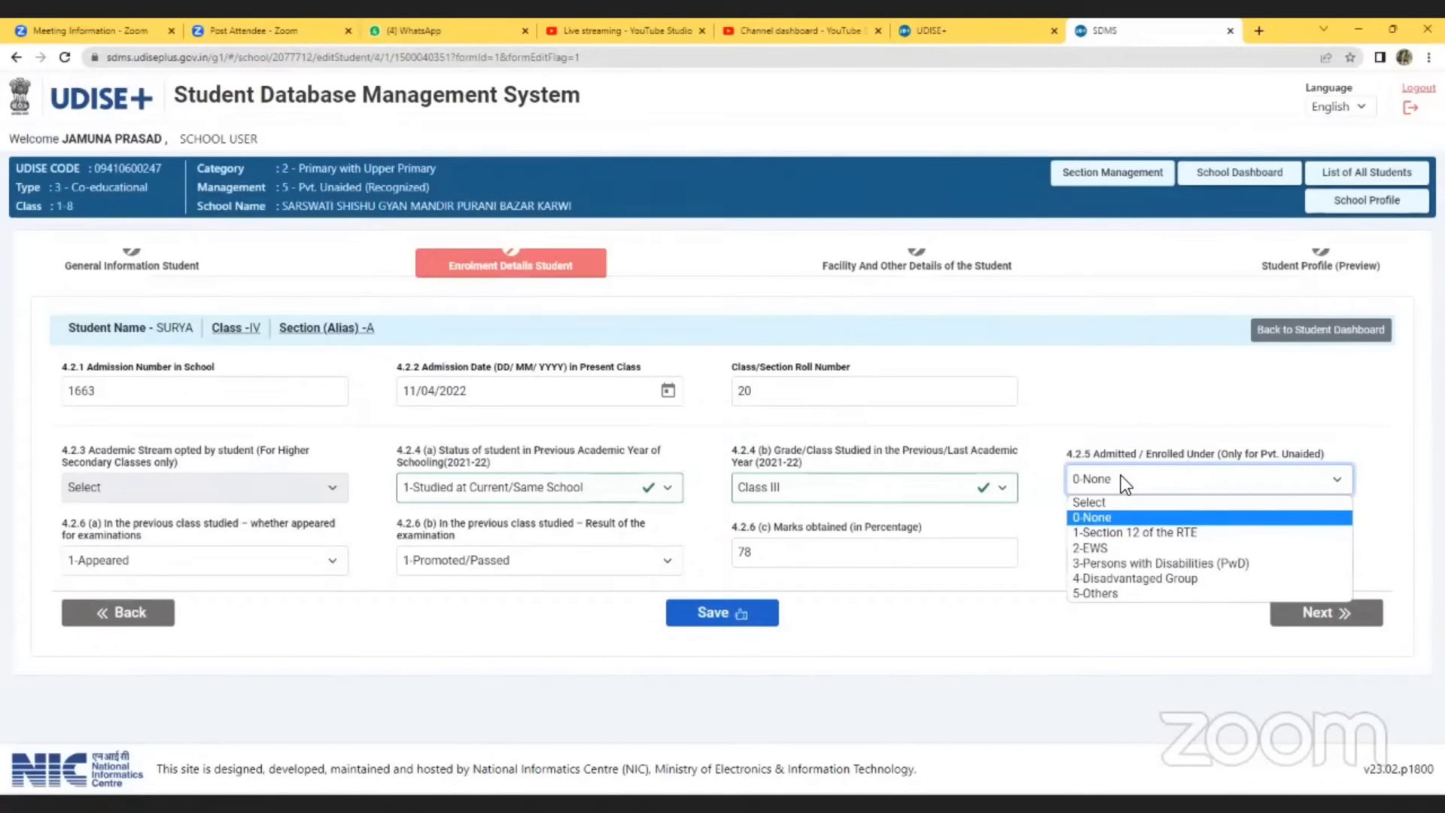
left_click(549, 636)
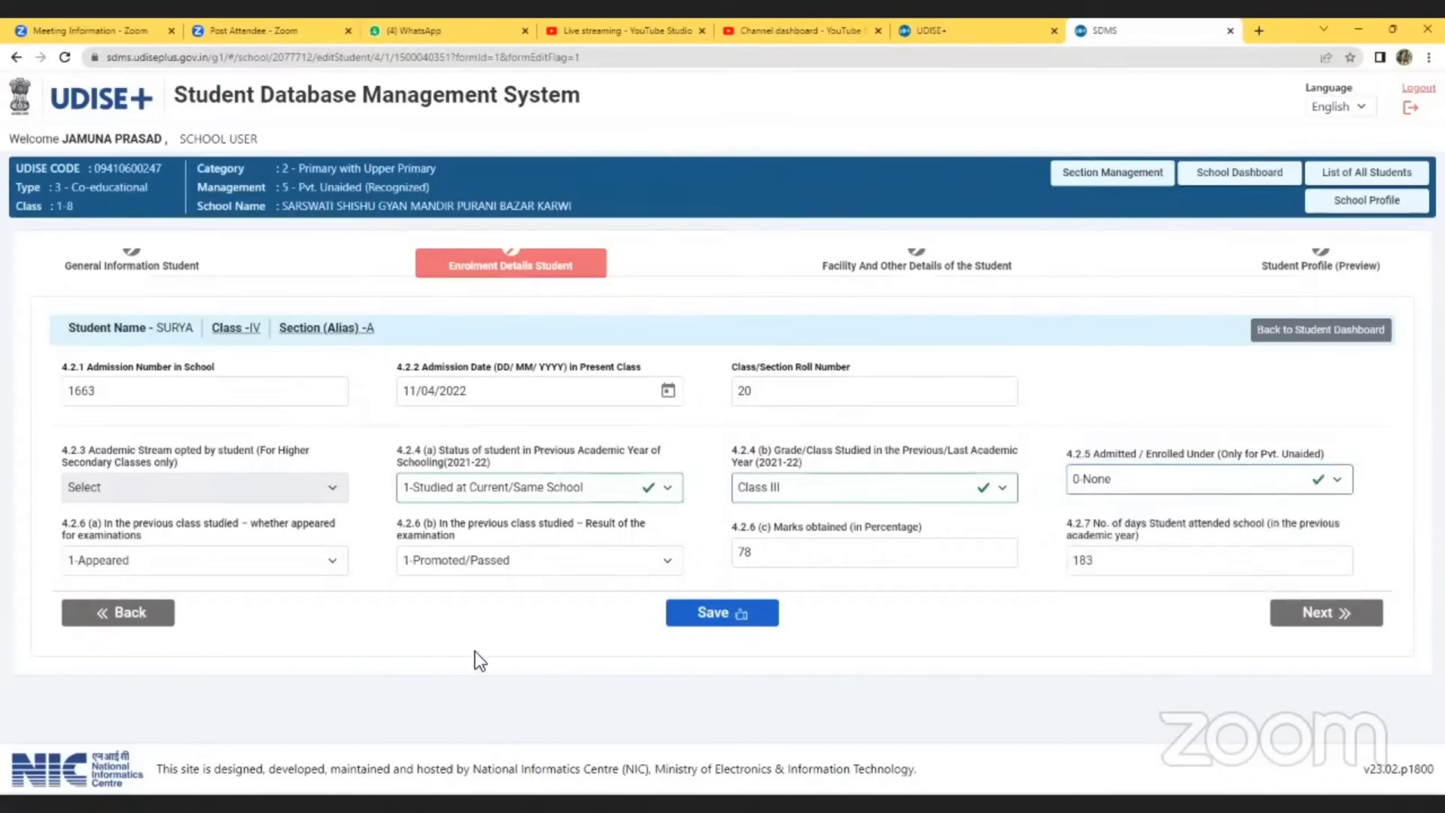
left_click(197, 562)
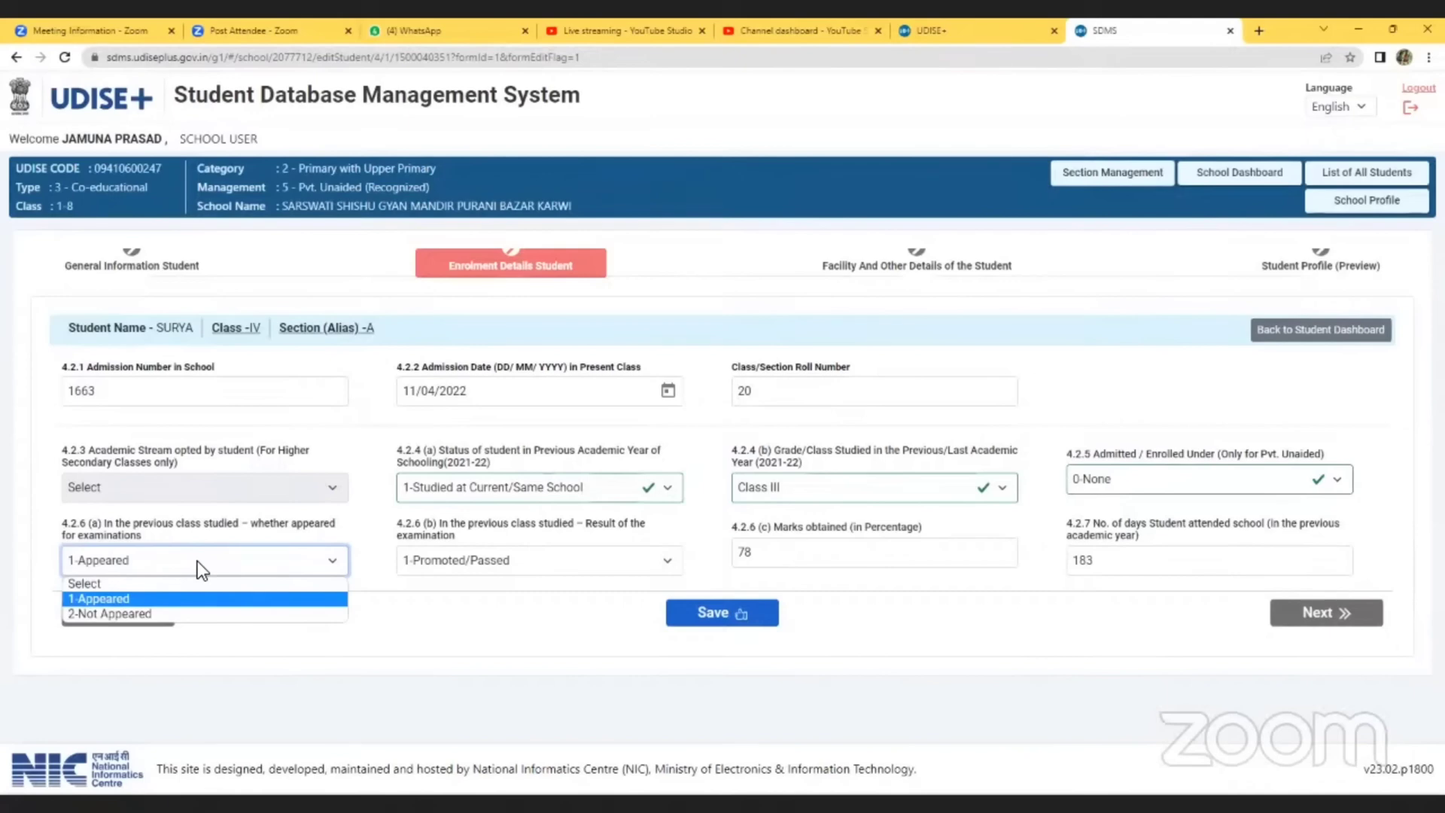
left_click(462, 557)
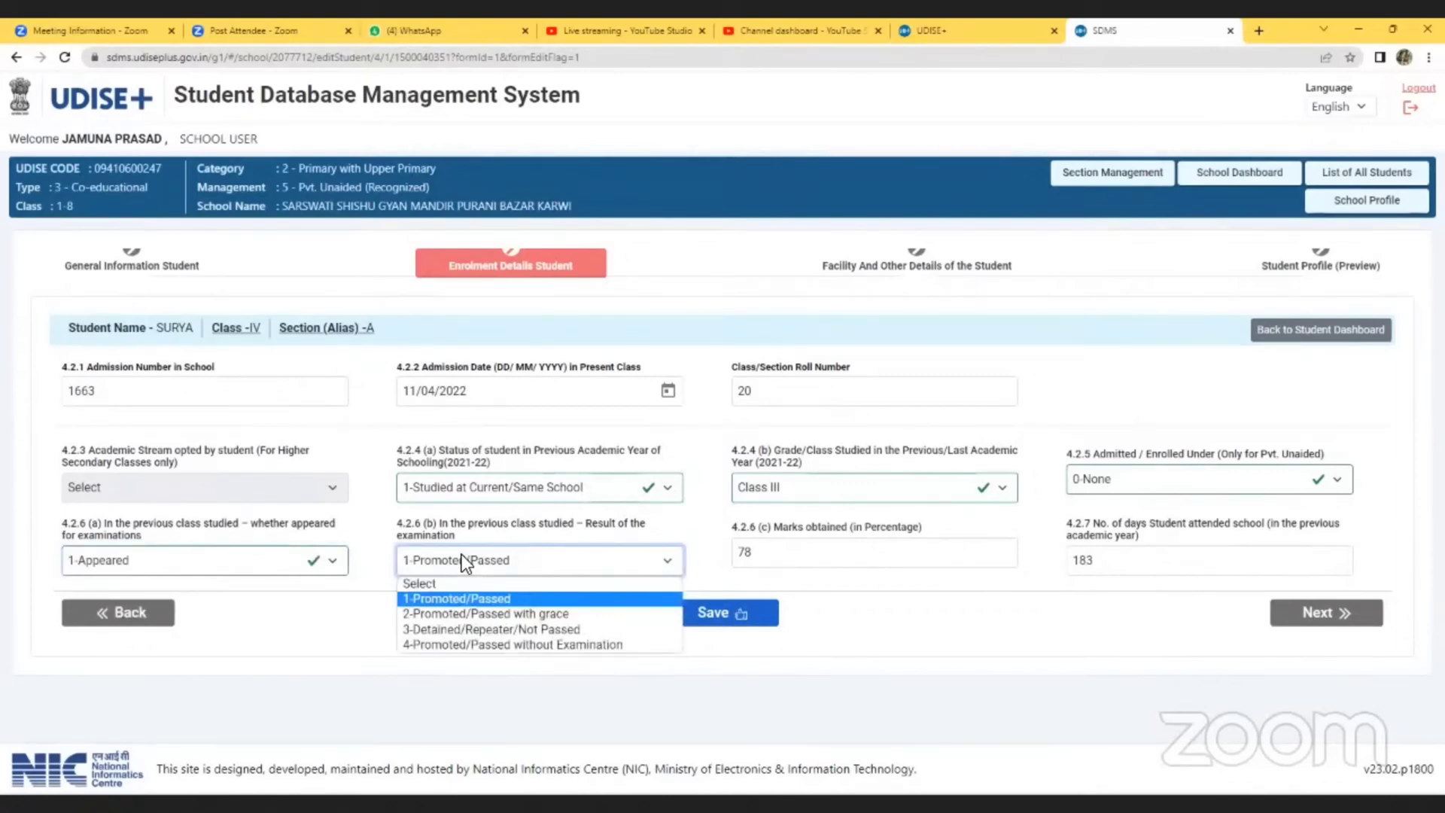
left_click(682, 543)
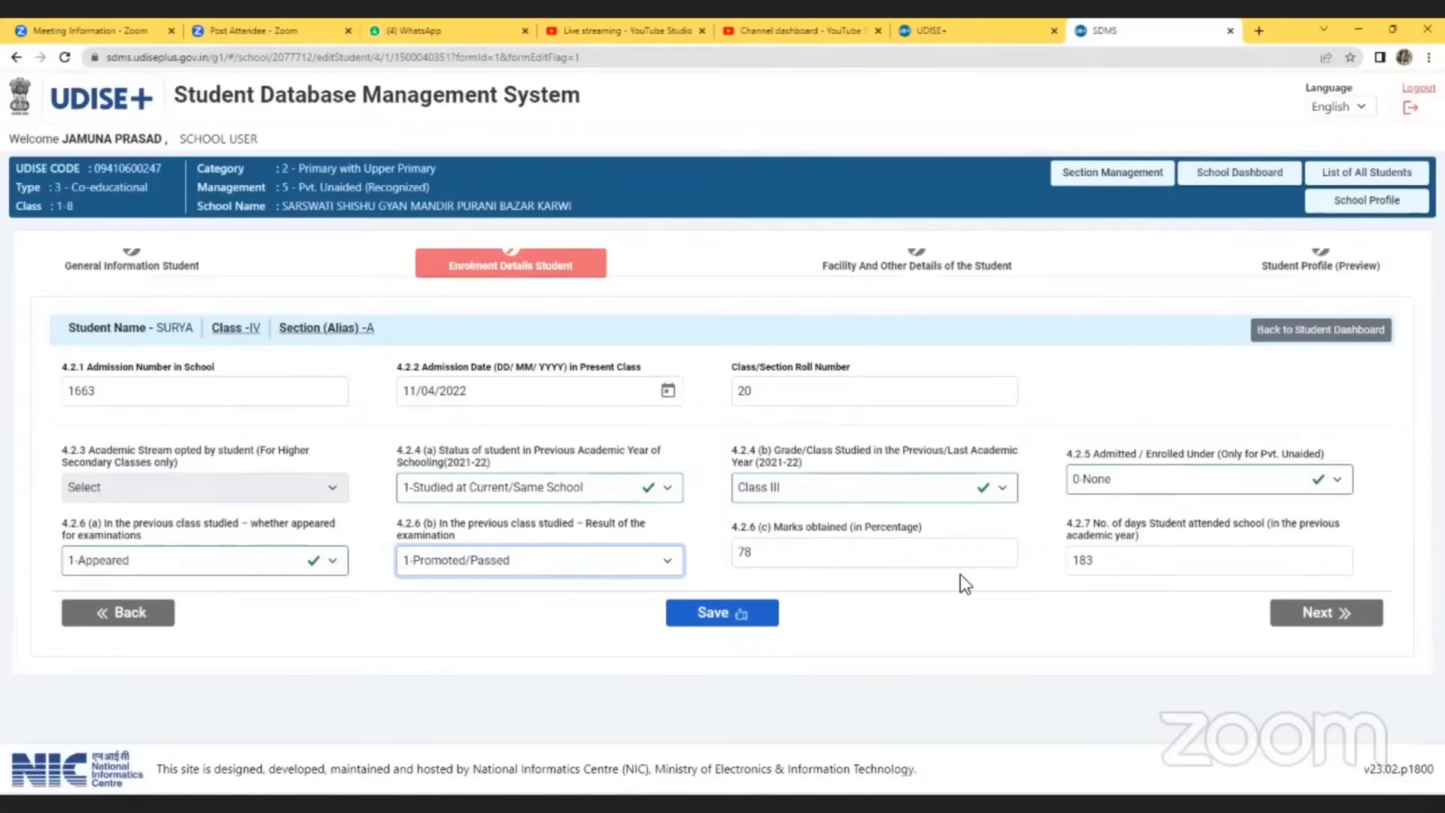
- Save the enrolment details and continue to the facility and other details form, looking over its questions
left_click(709, 613)
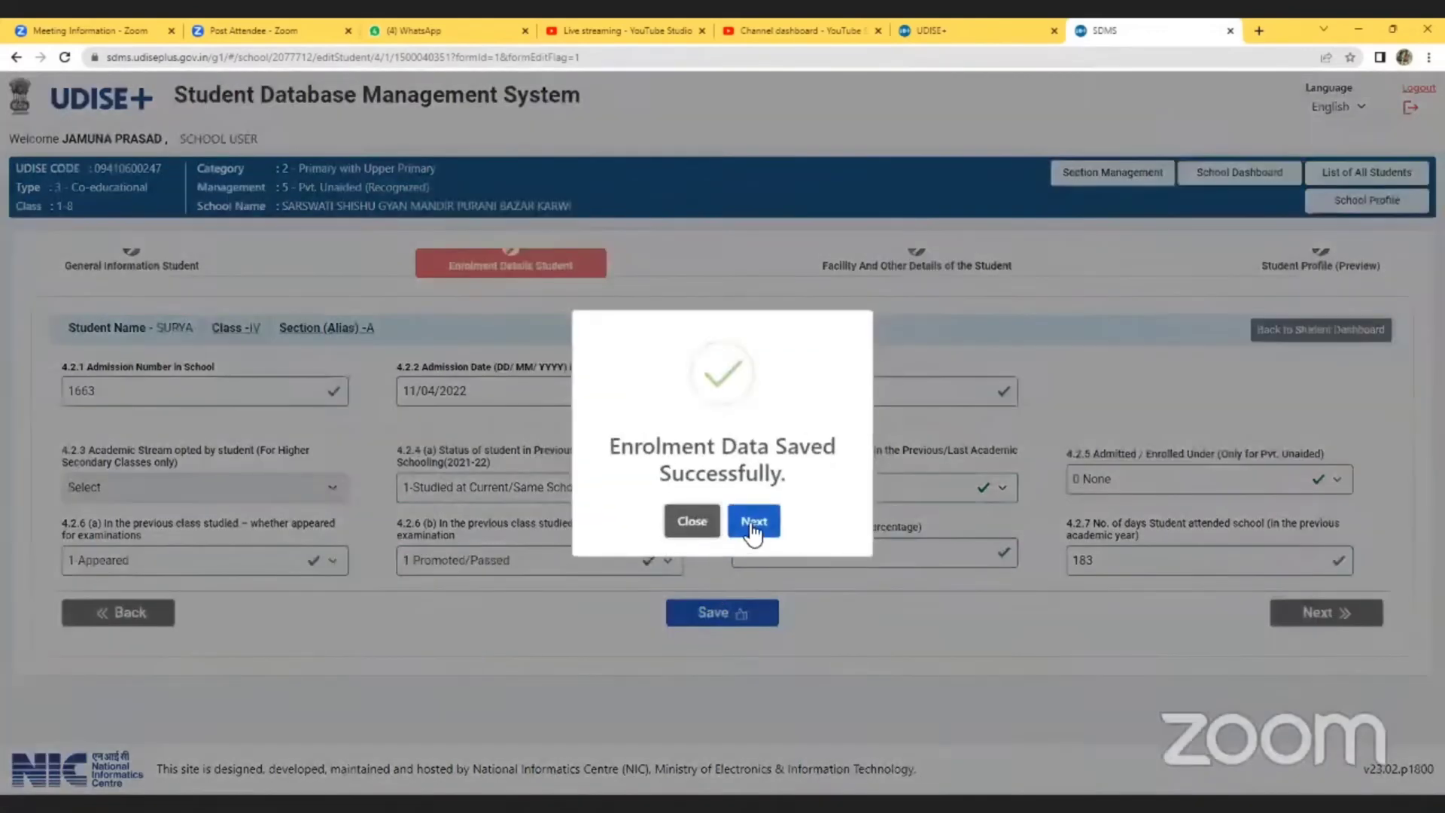
left_click(751, 518)
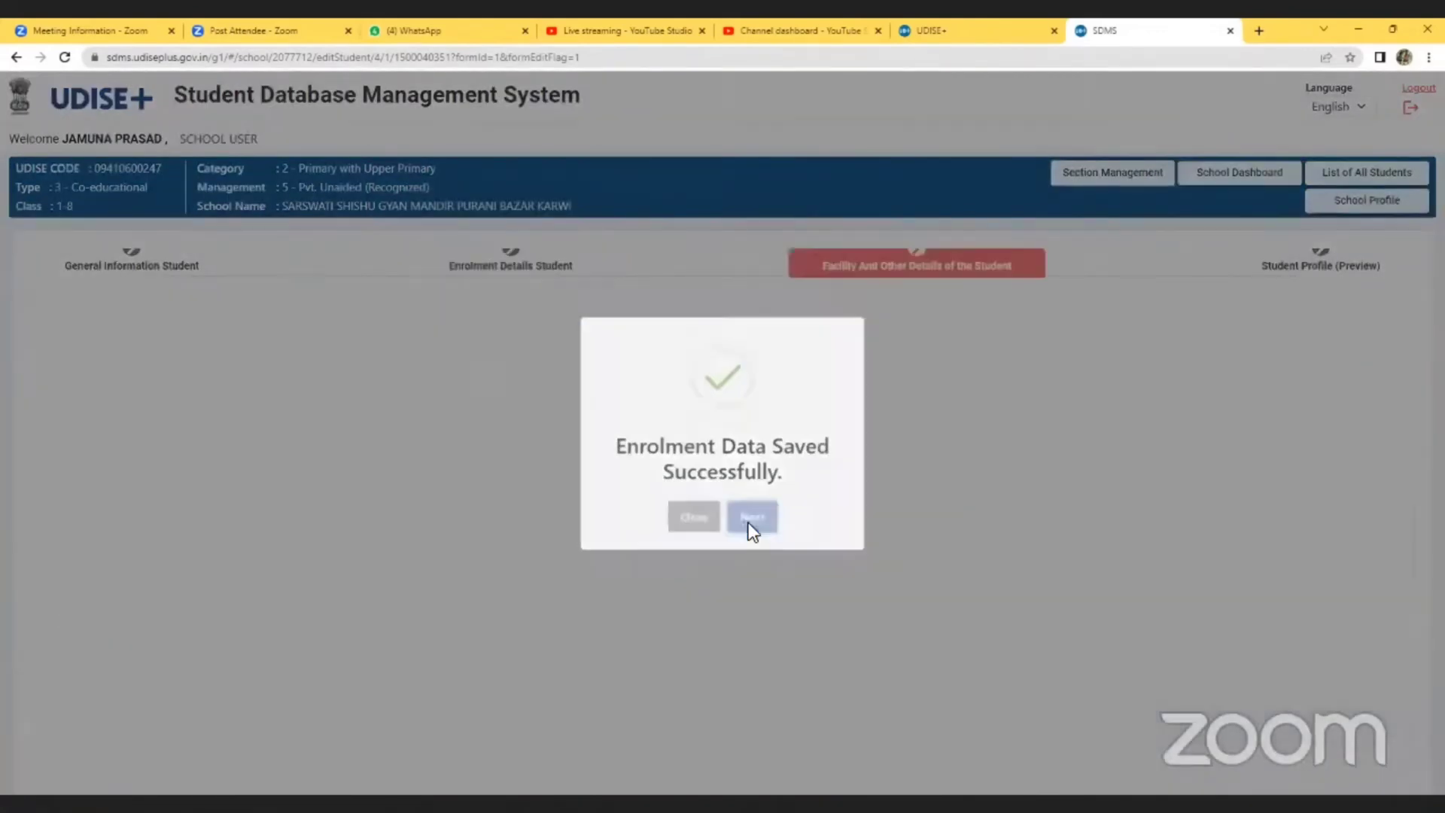
scroll(765, 521, "down", 1)
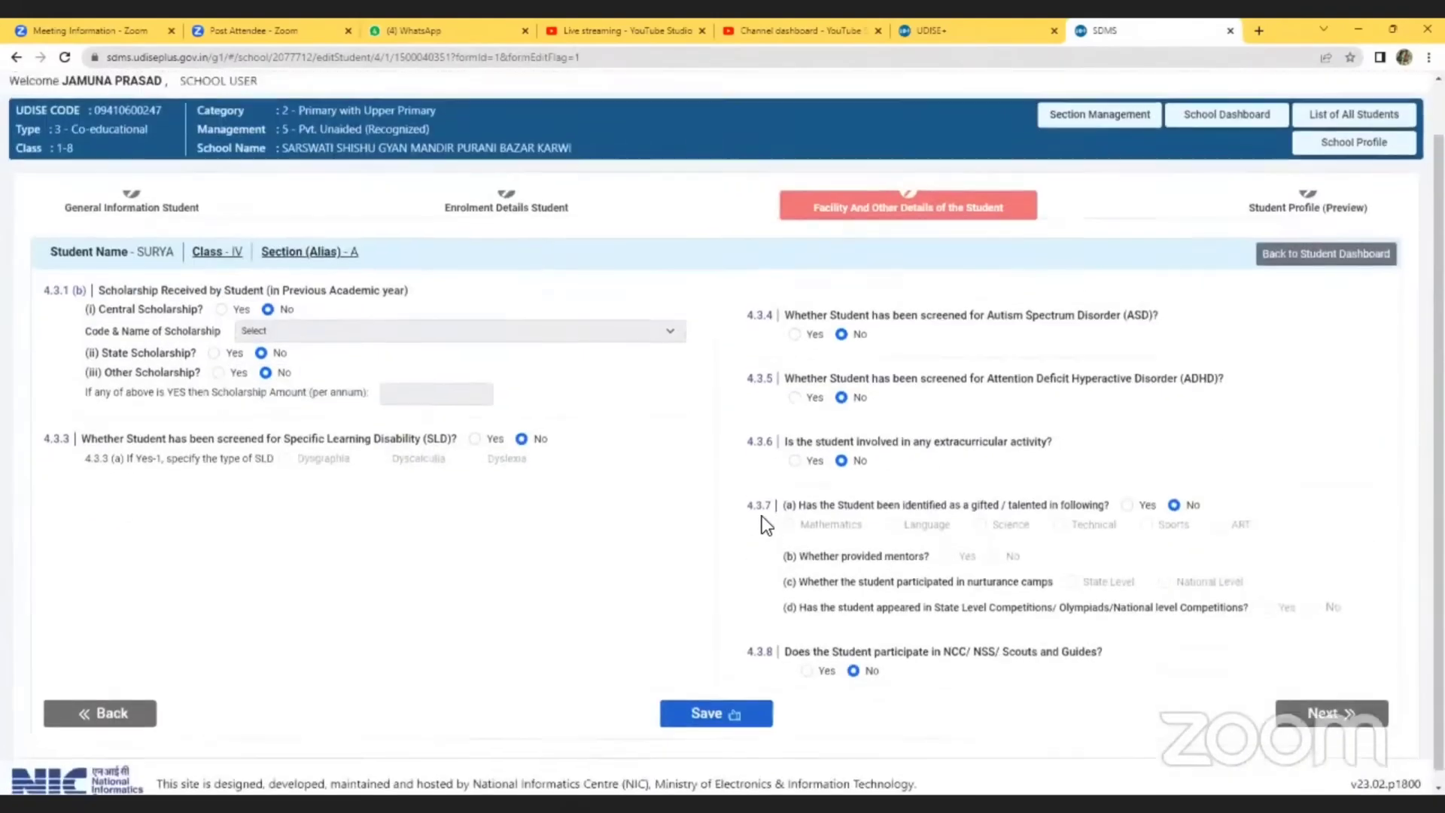
scroll(762, 517, "up", 1)
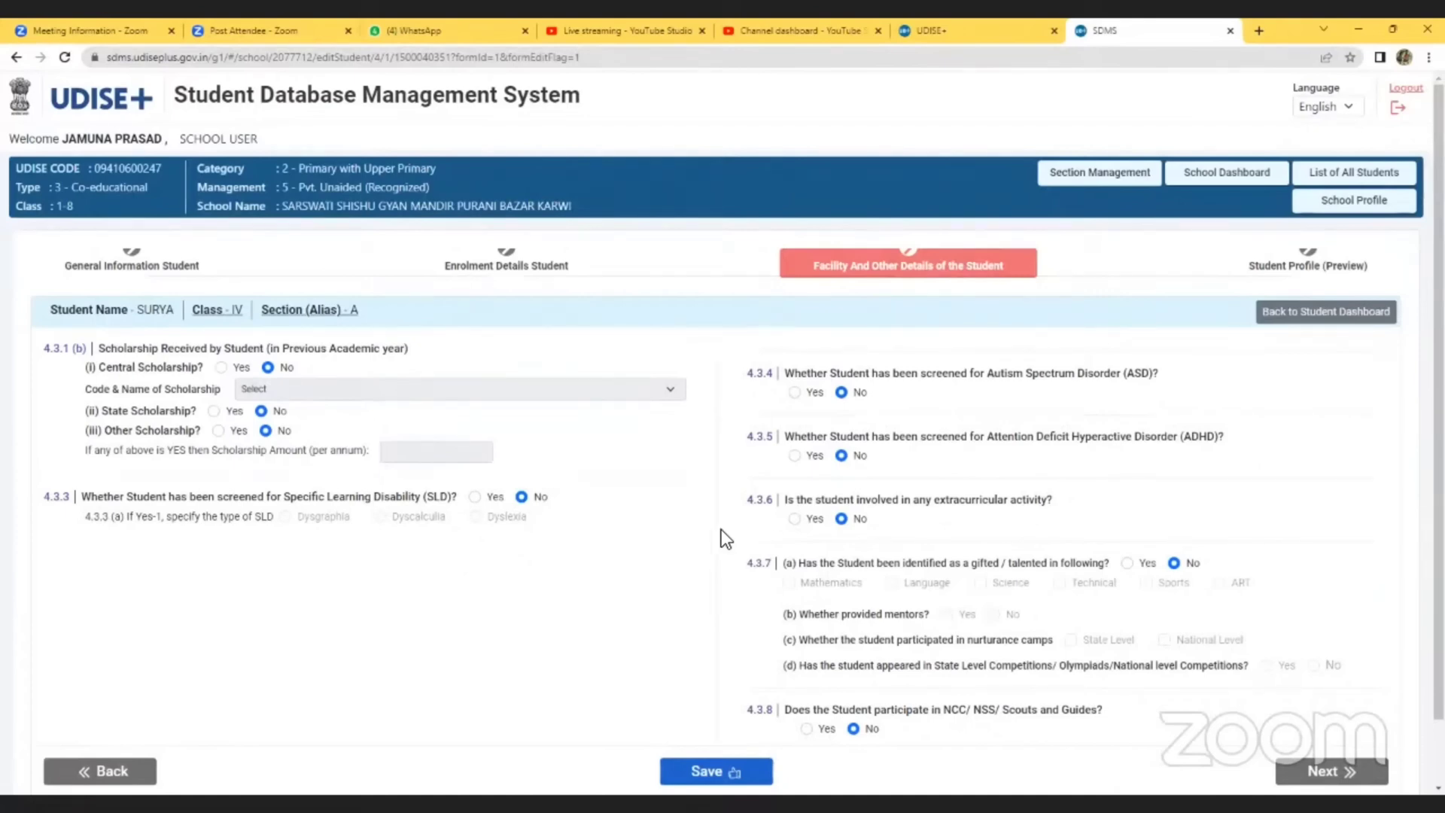
- Set Central Scholarship to Yes to examine the scholarship schemes and restore No, and switch the SLD screening answer to Yes and back to No
left_click(221, 368)
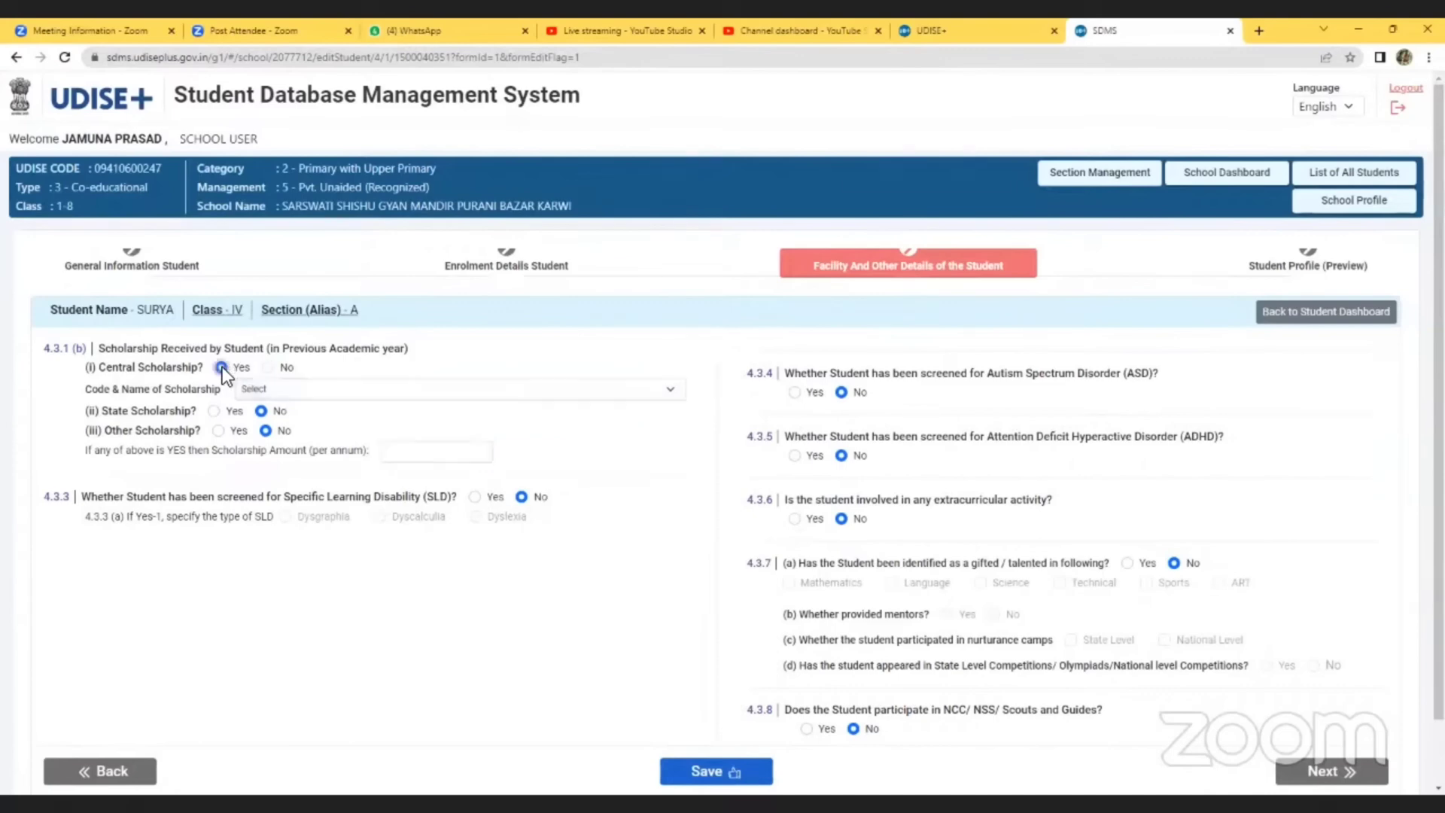
left_click(268, 390)
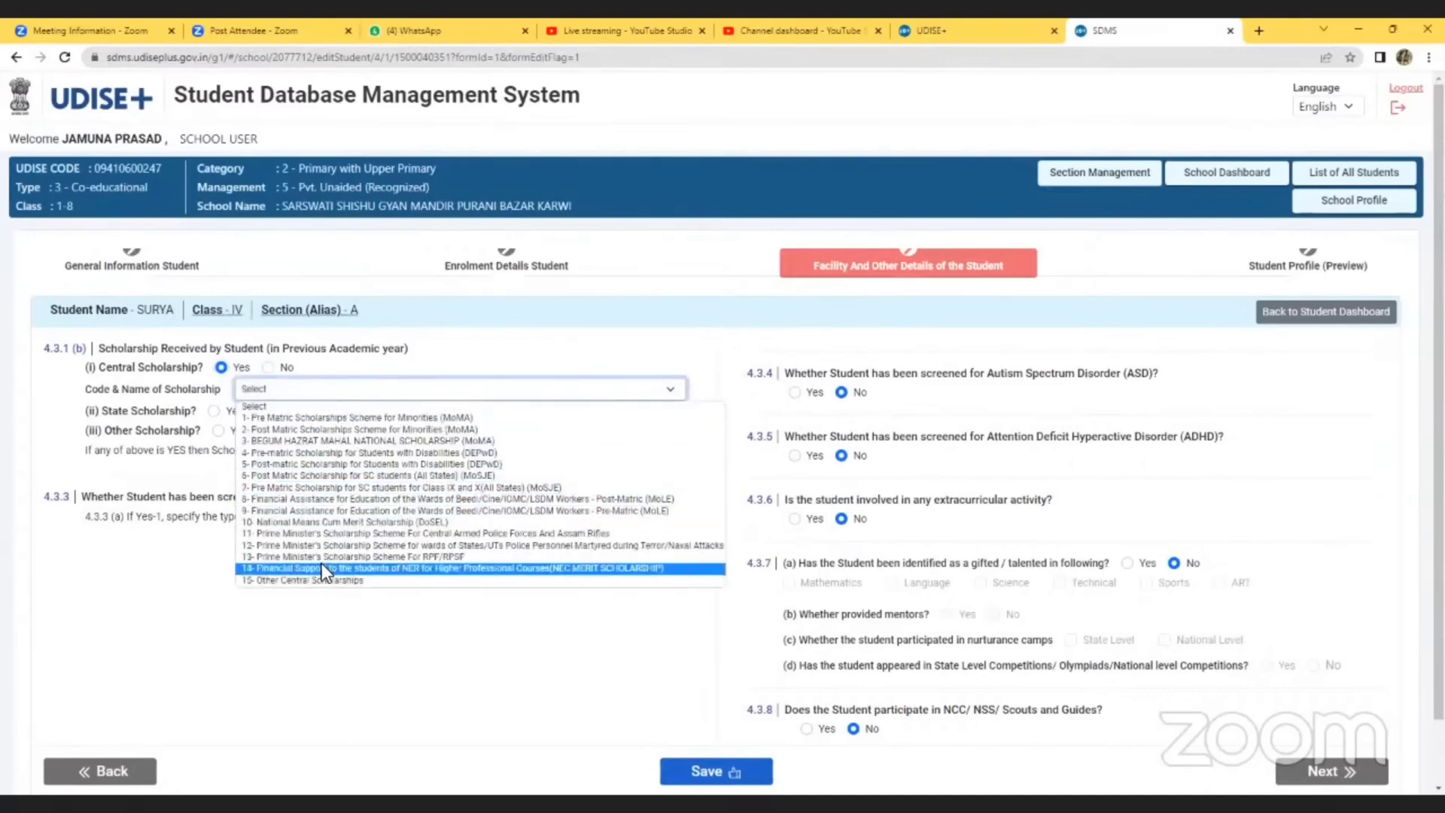
left_click(257, 377)
left_click(267, 367)
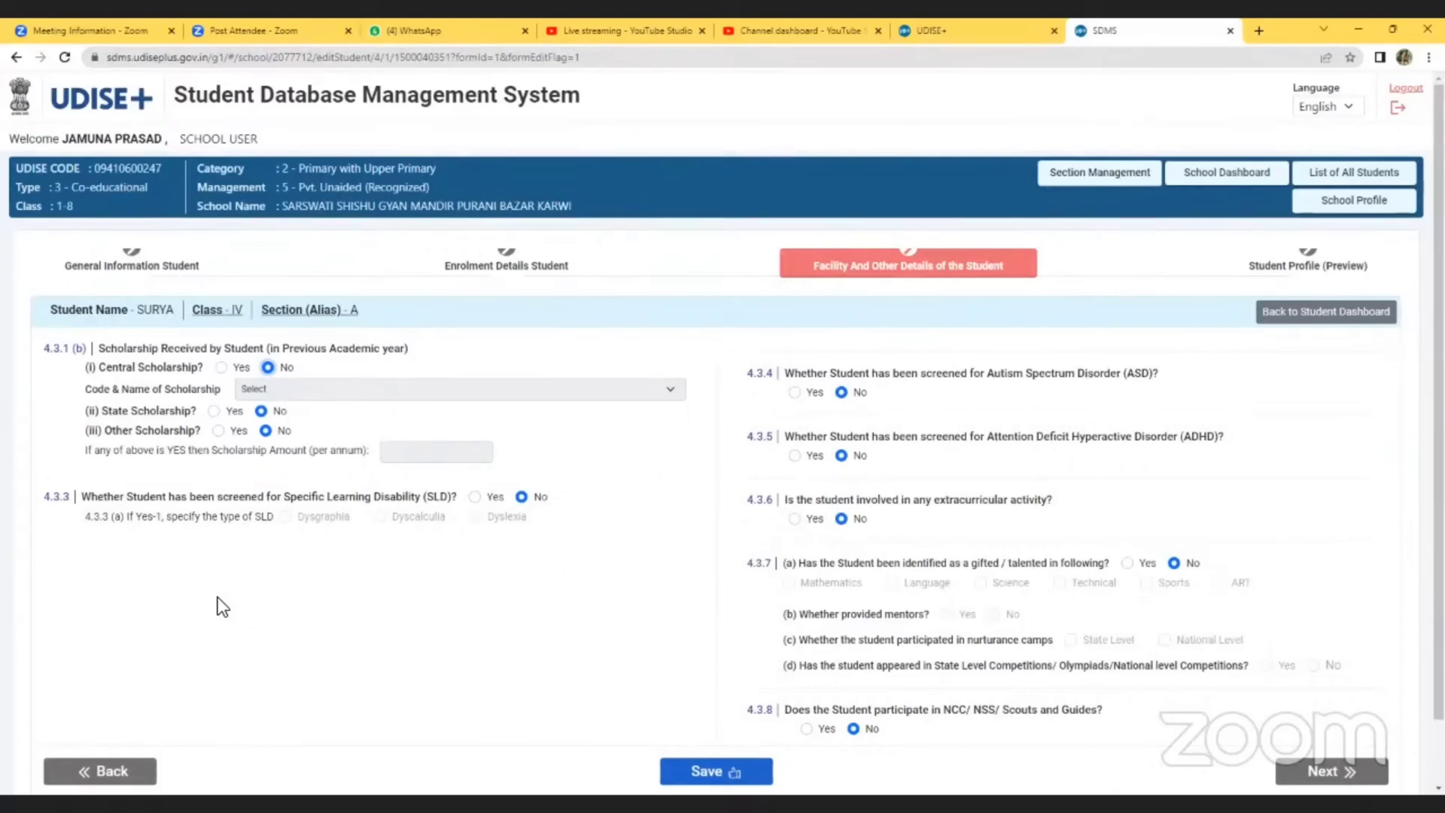
left_click(474, 498)
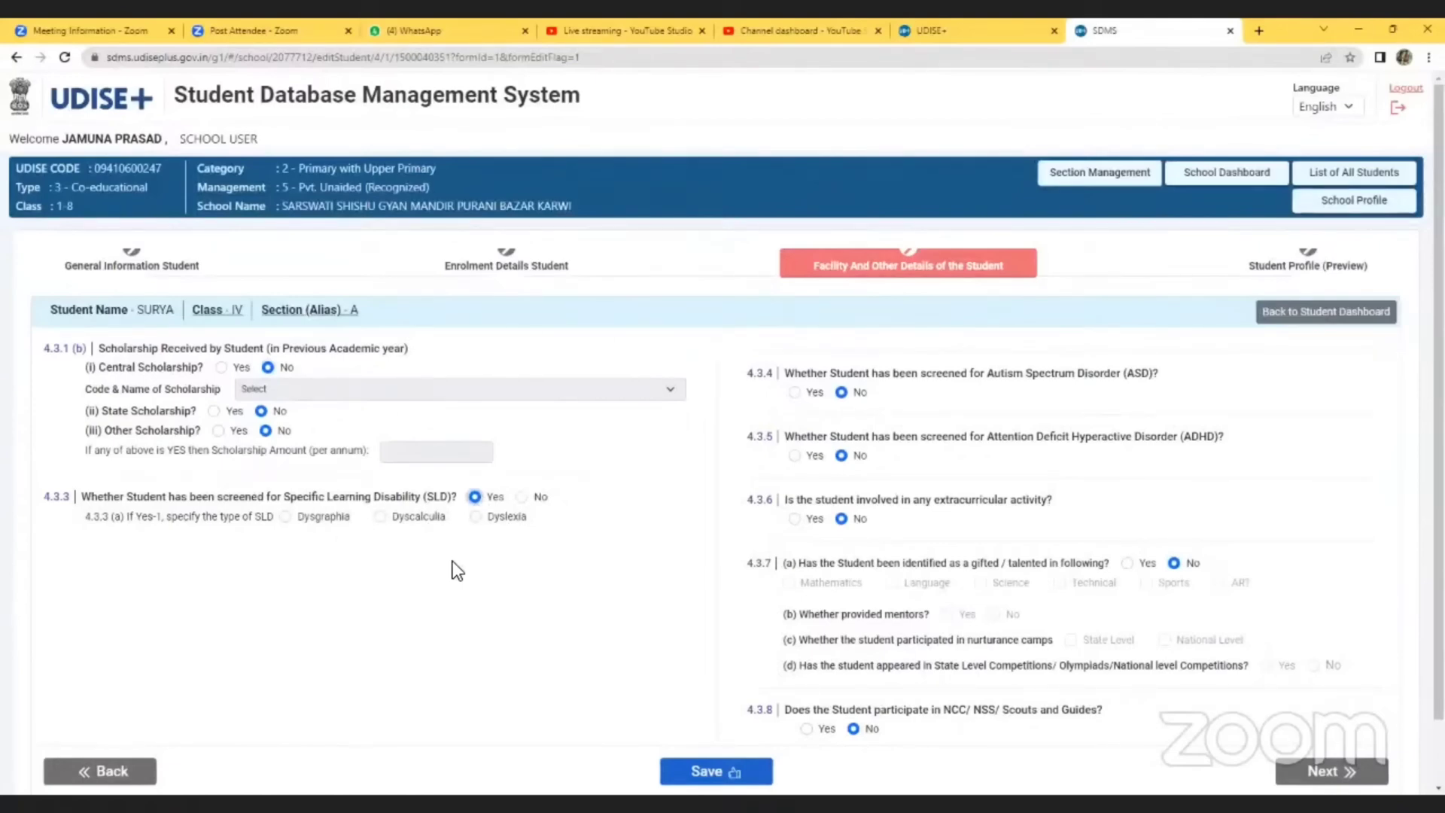
left_click(521, 498)
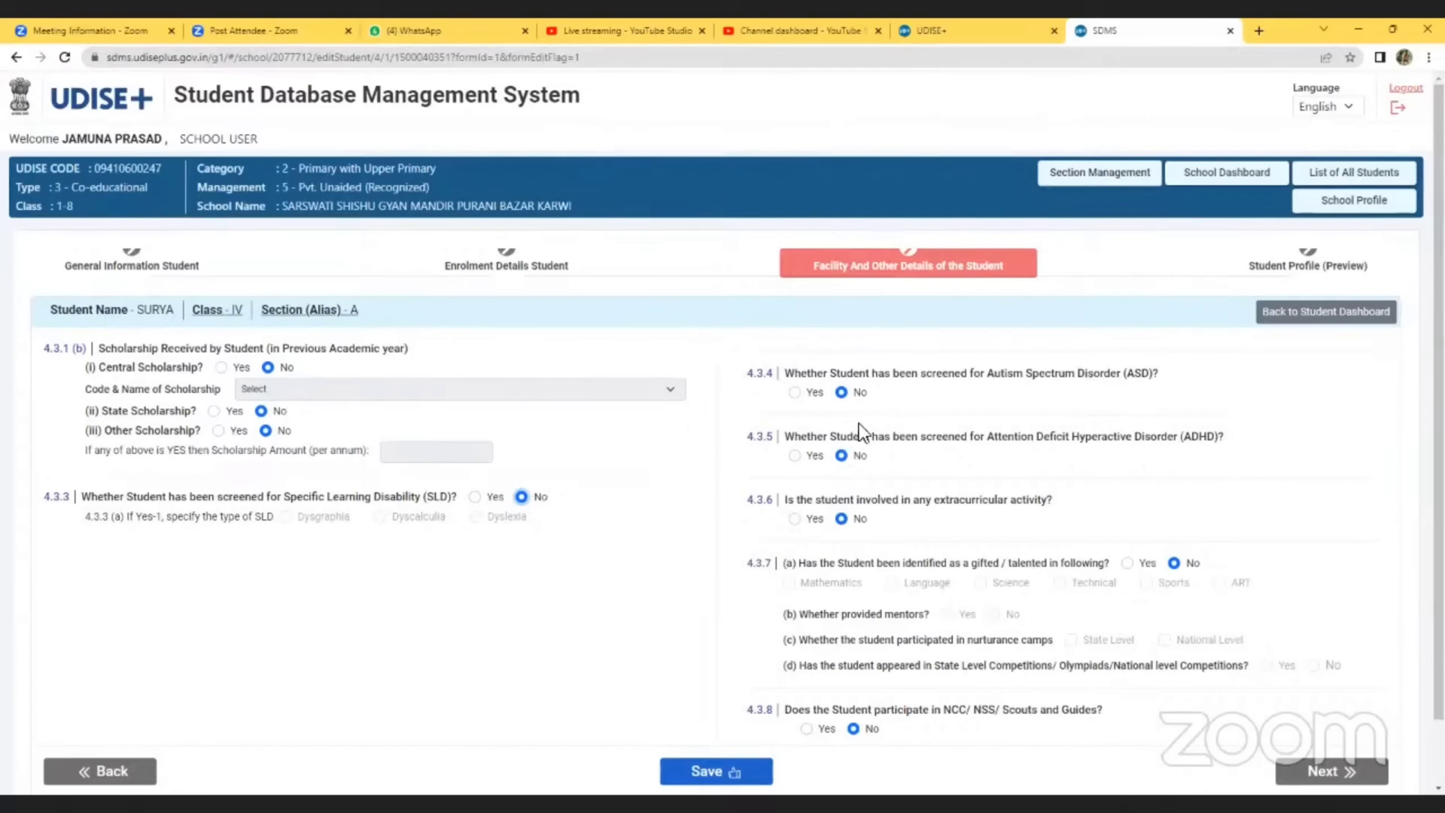
- Set extracurricular activity involvement to Yes, and try the gifted/talented question with Yes and Mathematics before restoring No
scroll(938, 505, "down", 1)
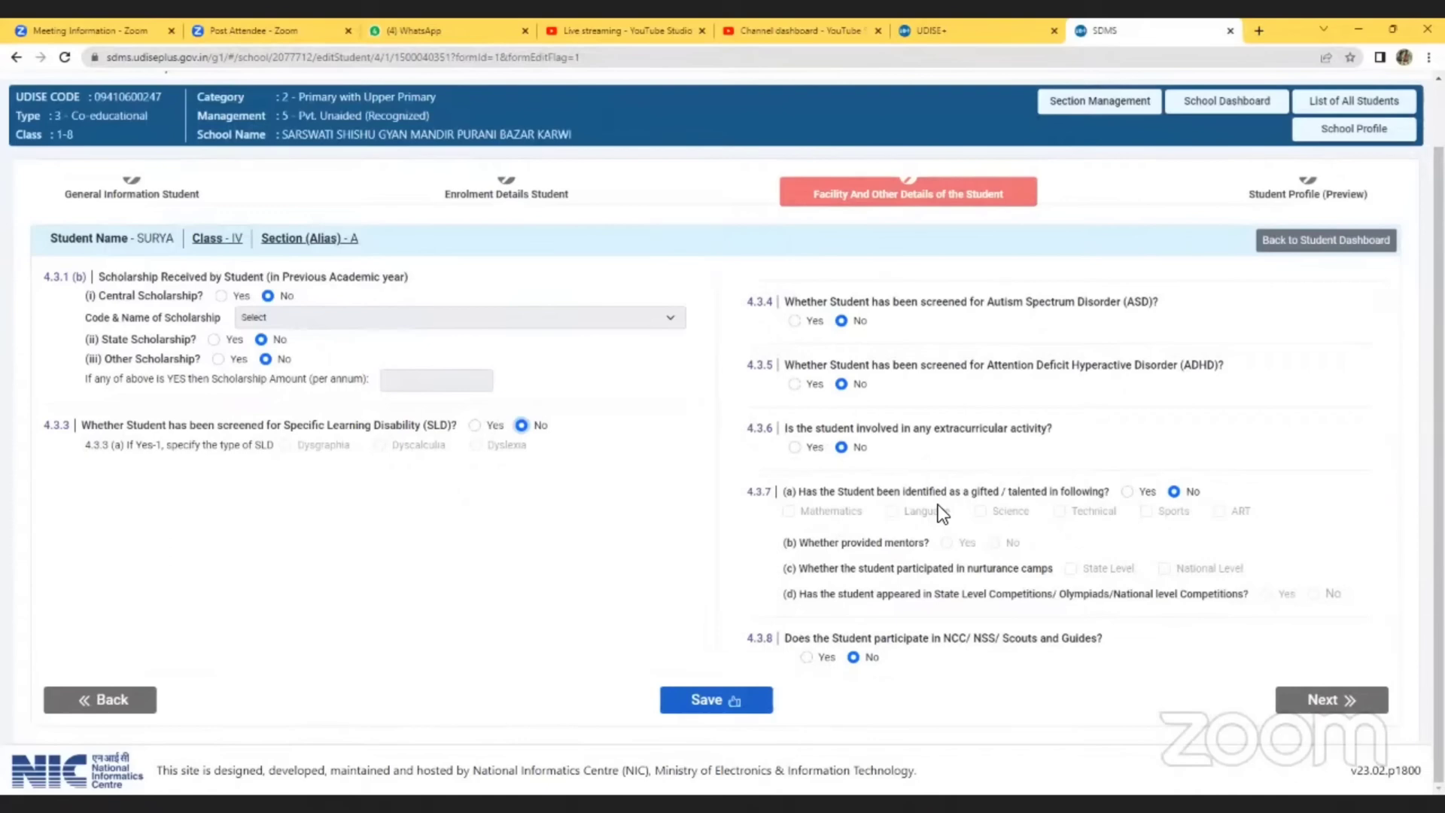
left_click(793, 449)
left_click(1127, 492)
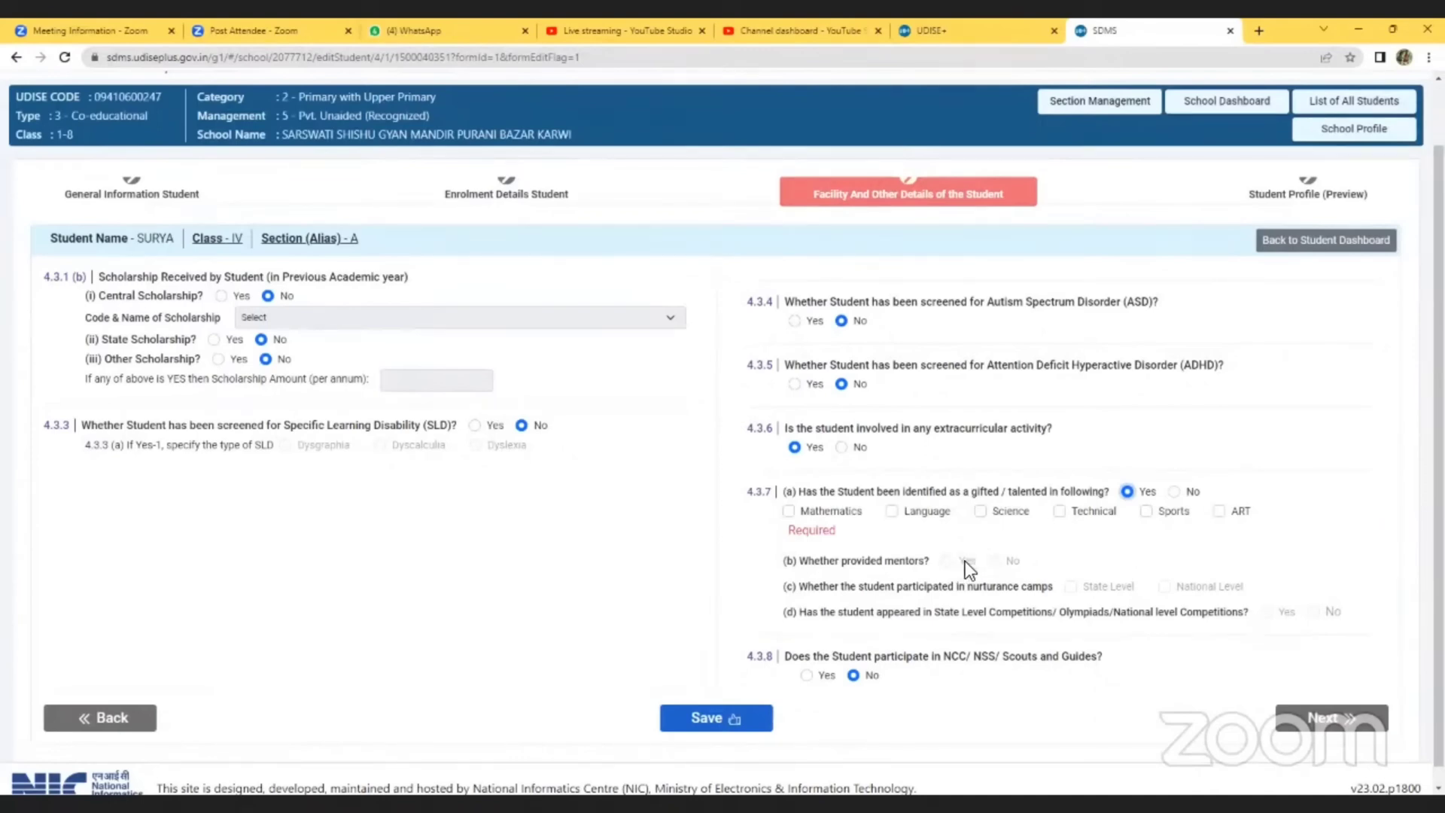
left_click(788, 511)
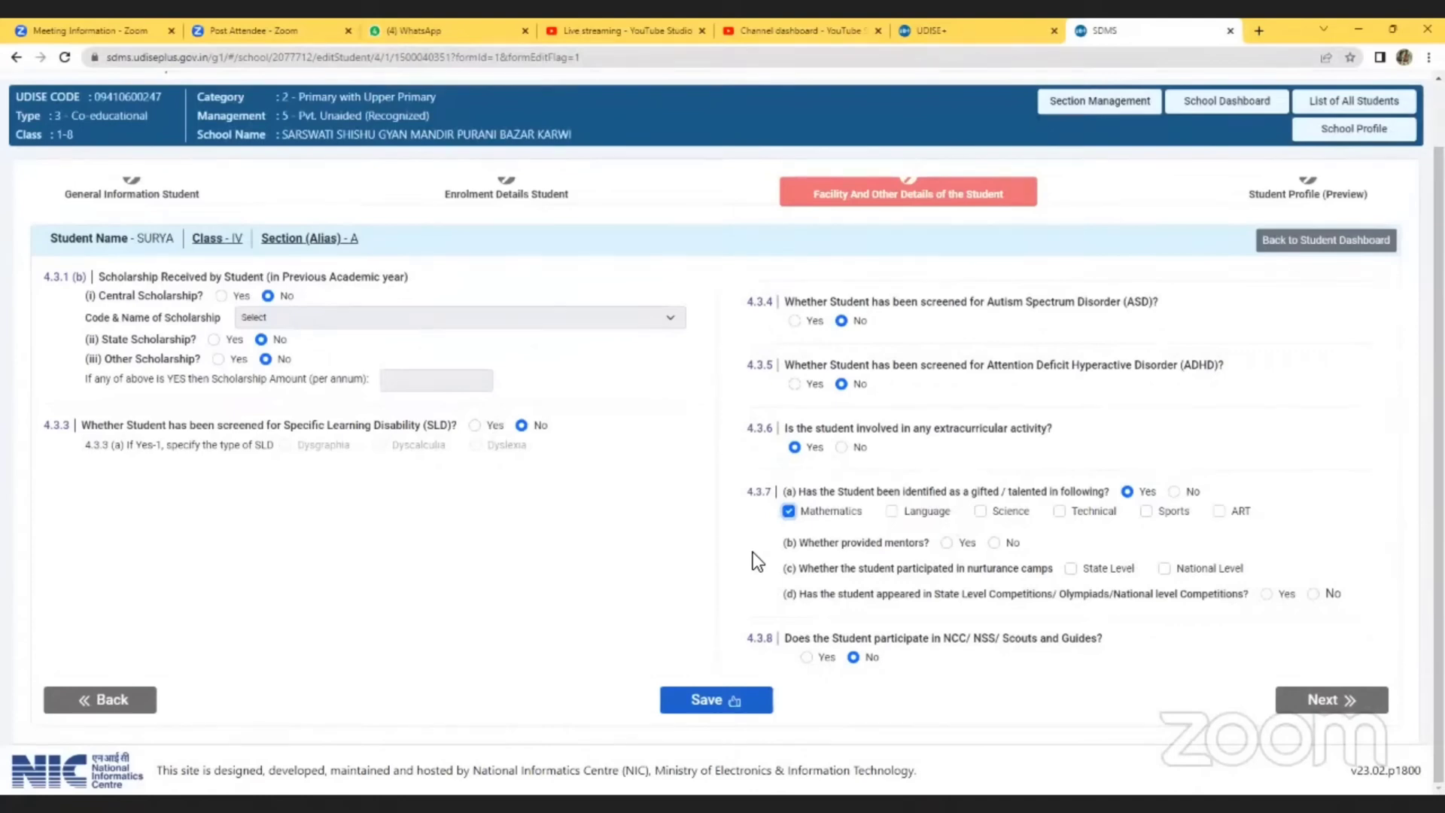
left_click(1171, 491)
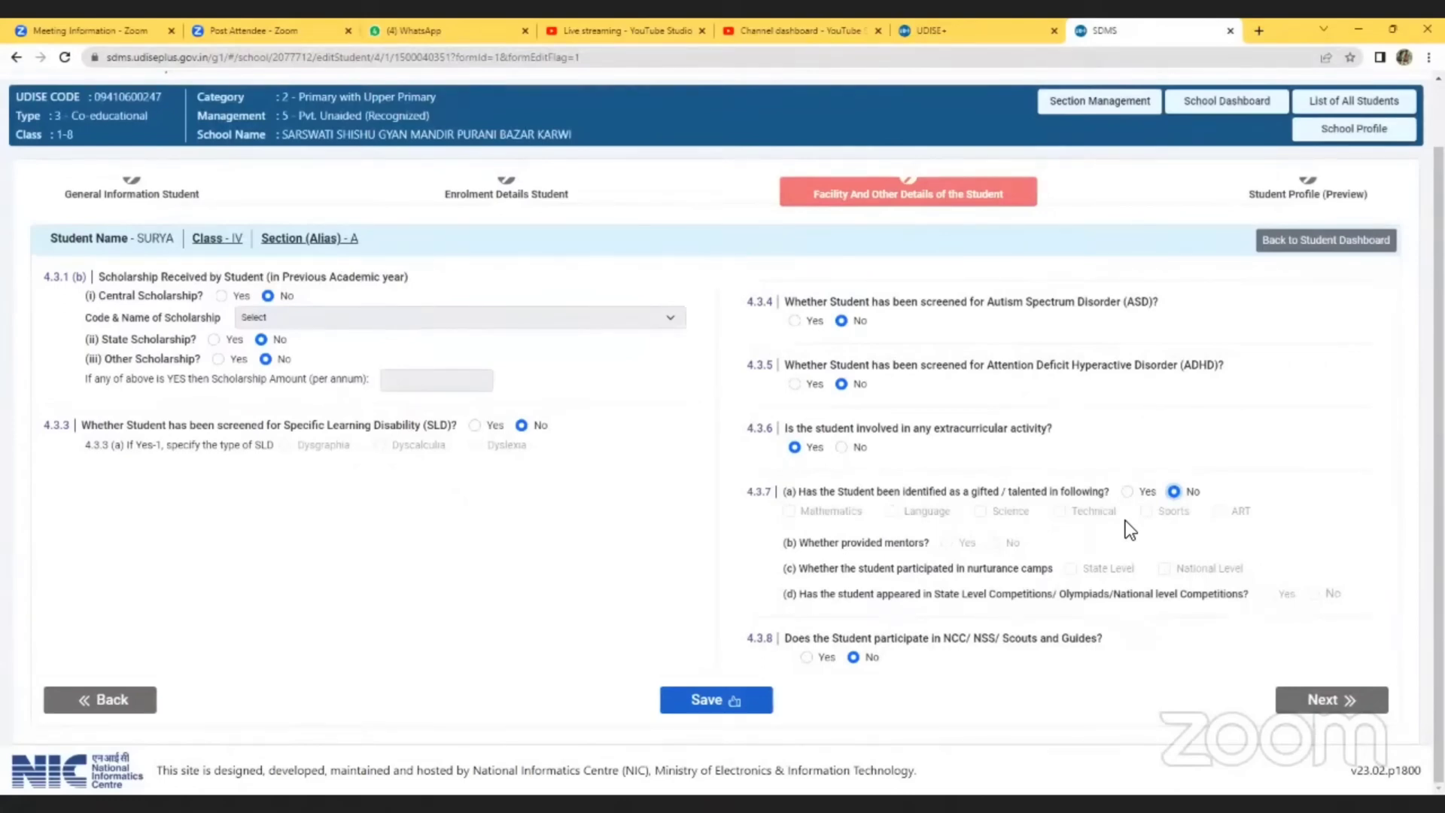
- Set NCC/NSS/Scouts and Guides participation to Yes, save the facility details and continue to the student profile preview
left_click(806, 657)
left_click(853, 658)
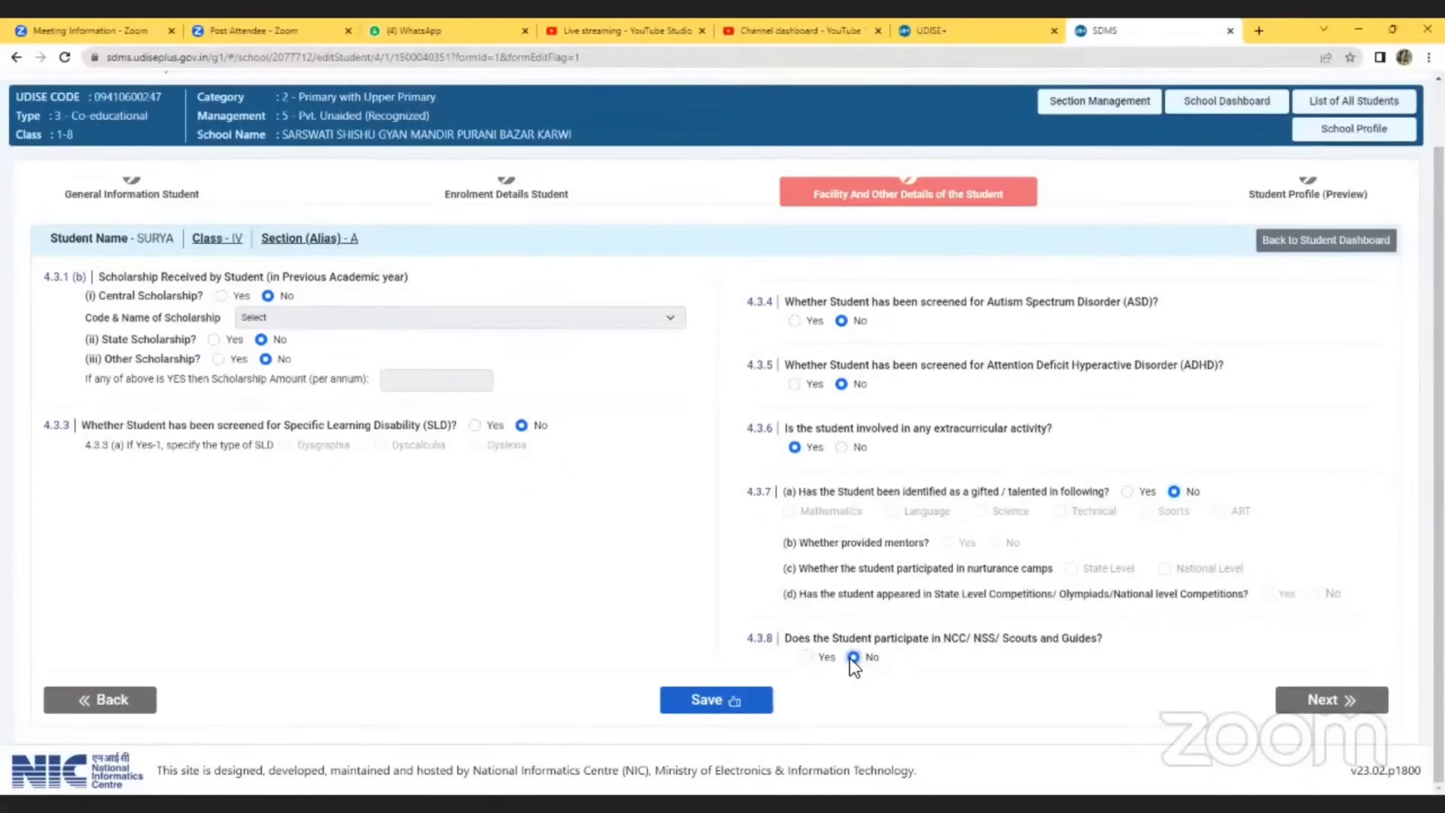
left_click(806, 657)
left_click(721, 697)
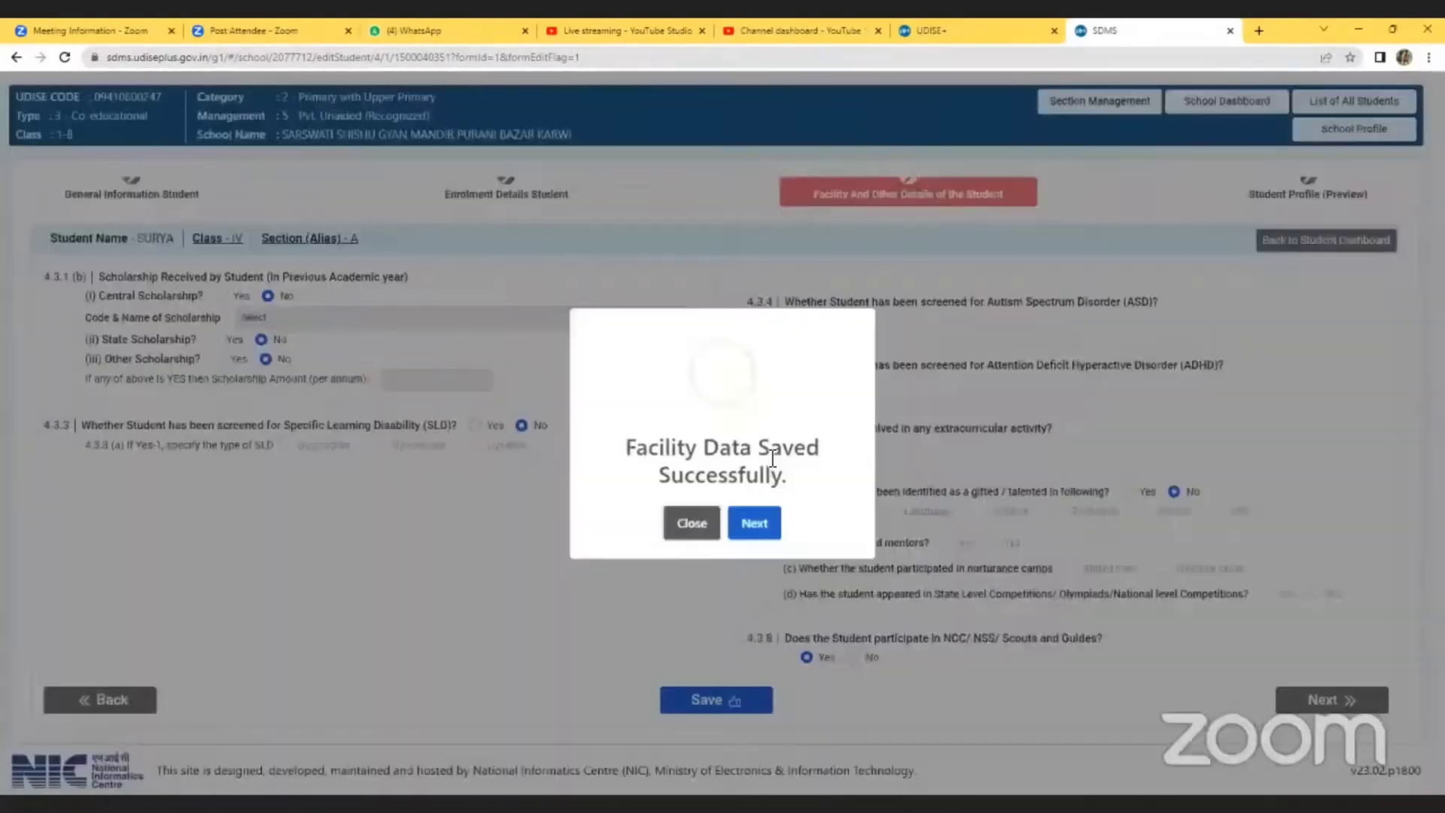
left_click(759, 525)
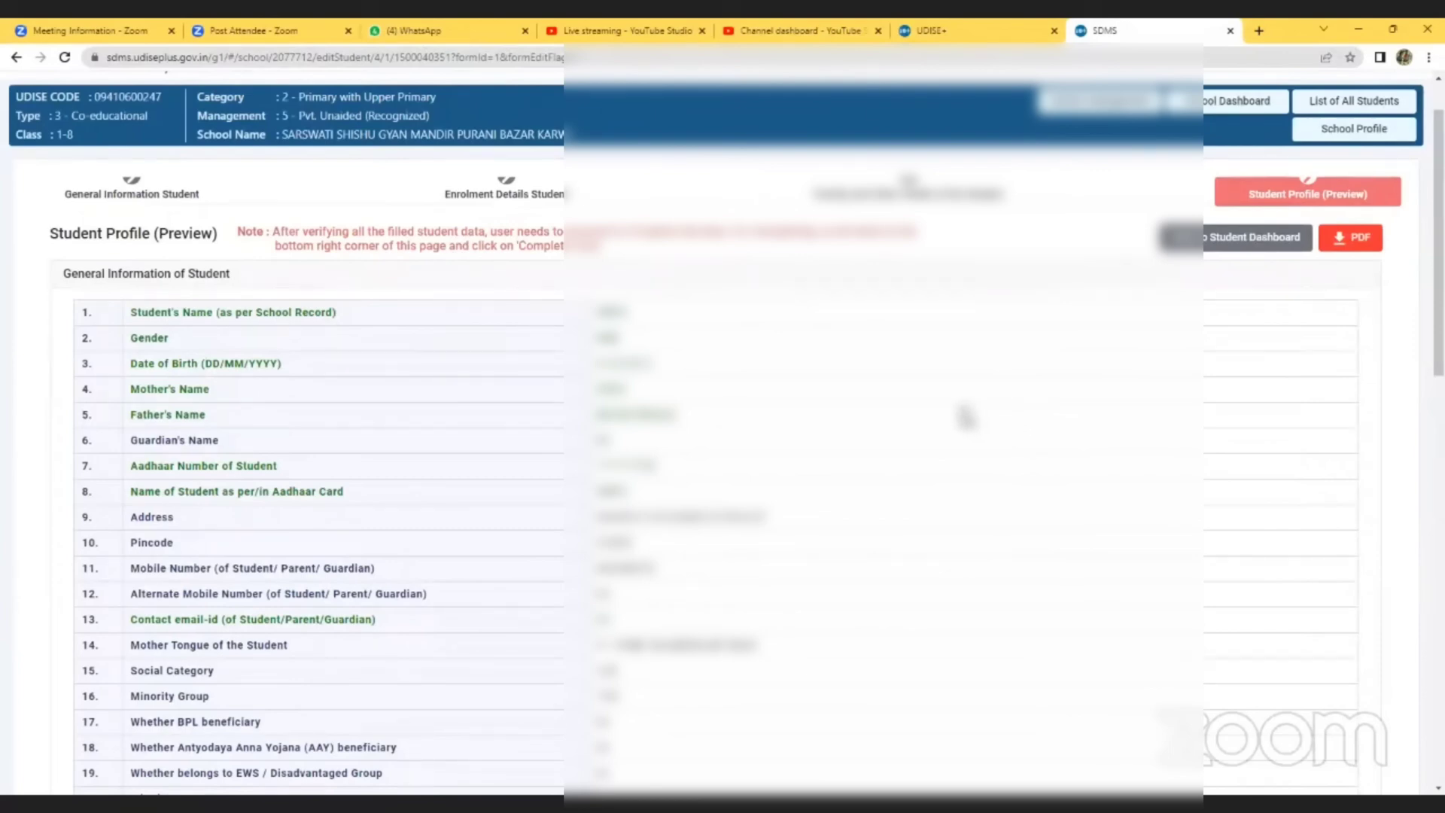
- Review the general information, enrolment details and facility sections of the student profile preview
scroll(965, 416, "down", 5)
scroll(965, 417, "down", 7)
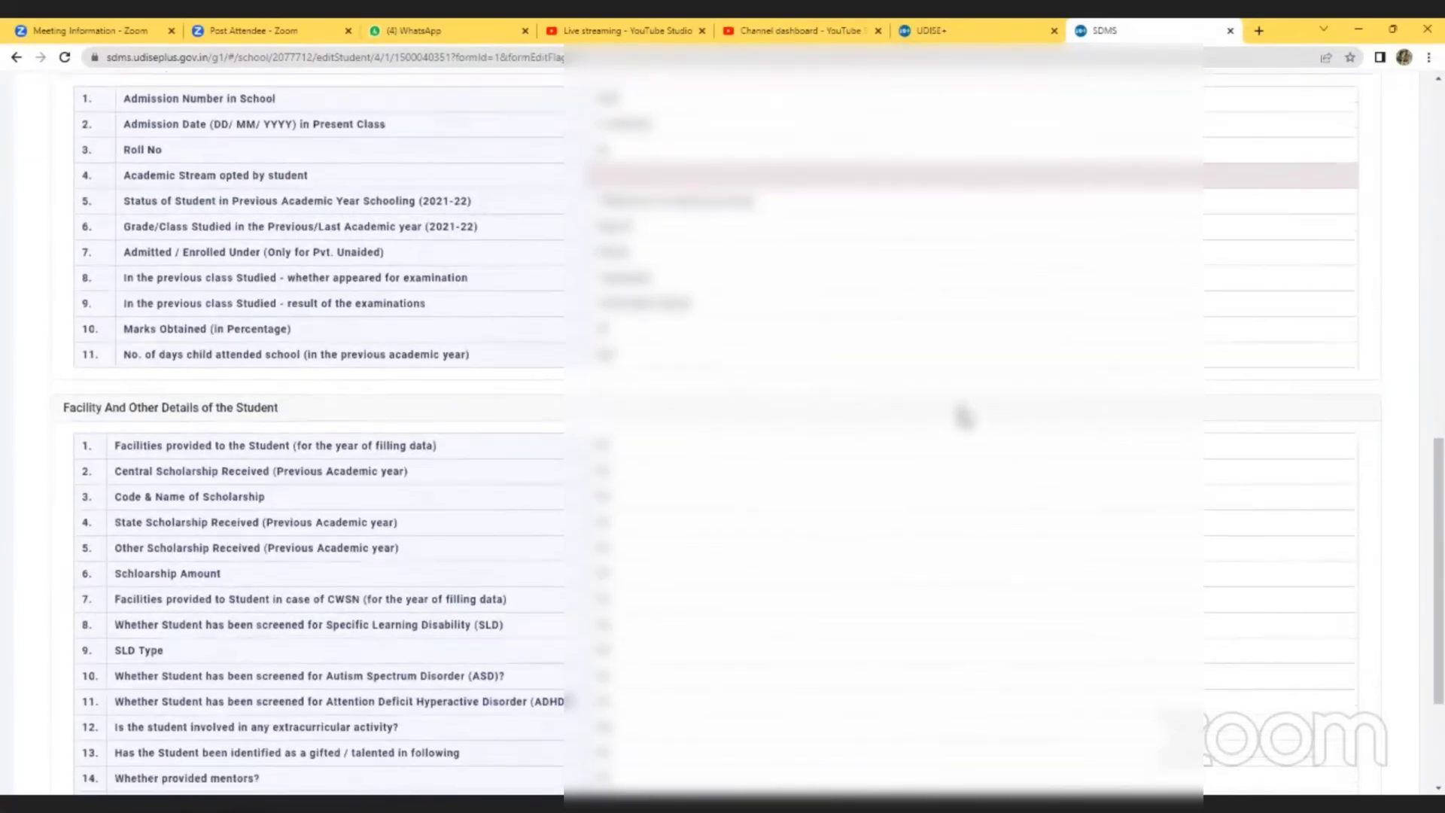
scroll(964, 416, "up", 13)
scroll(964, 416, "down", 14)
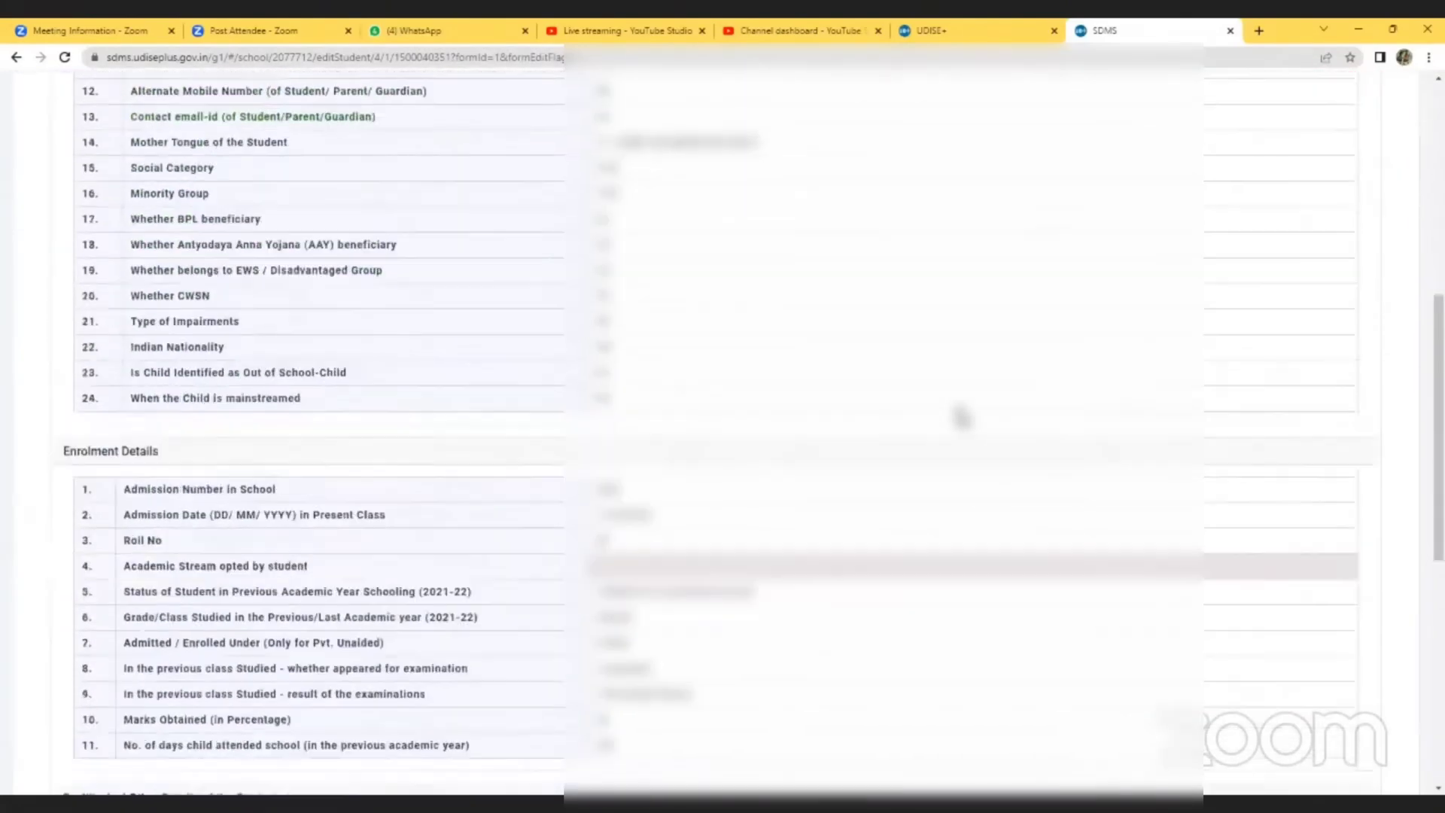
scroll(957, 415, "up", 14)
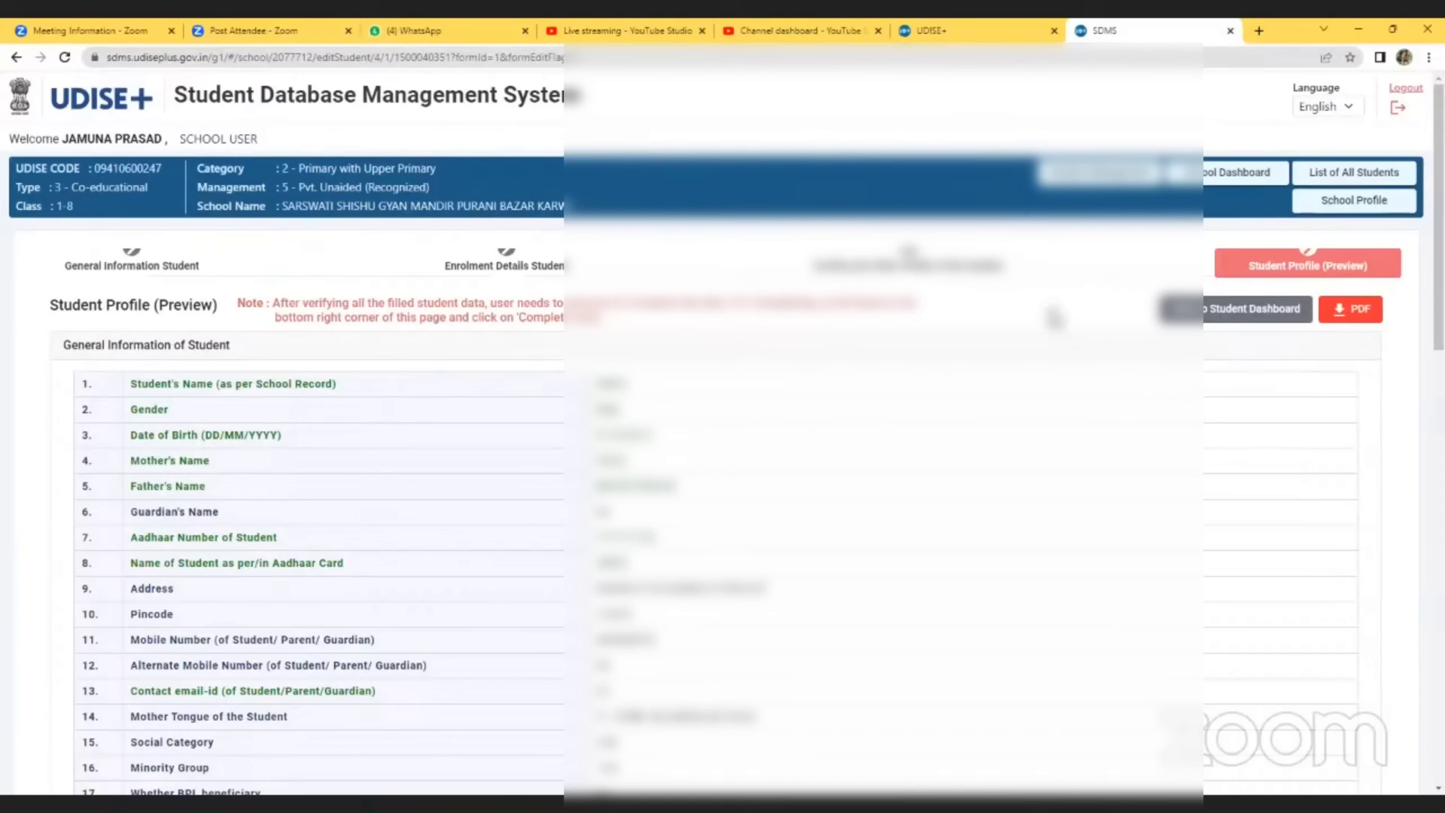
scroll(1174, 382, "down", 15)
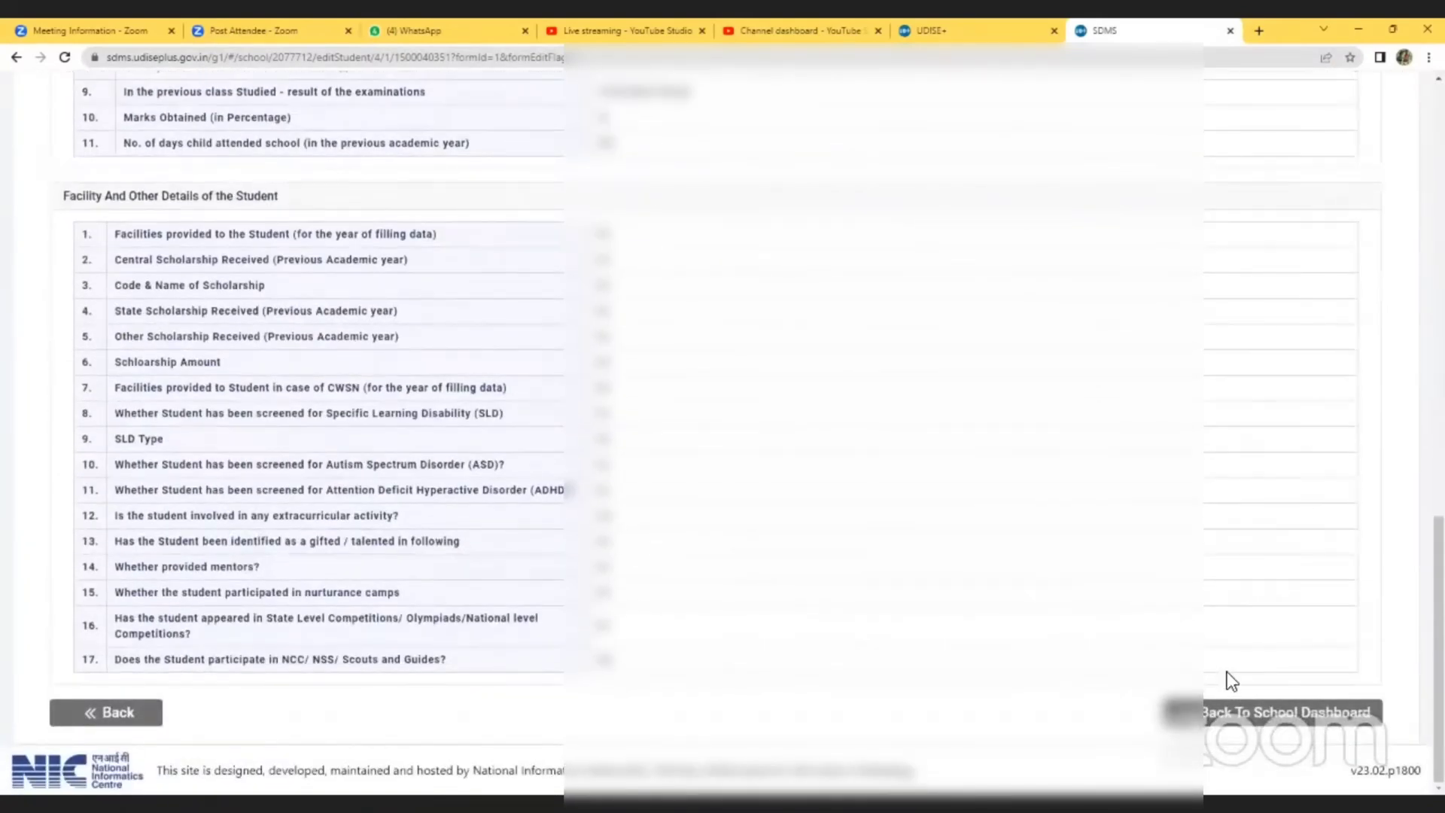
- Return to the school dashboard and open the student list of Class IV, section A
left_click(1250, 724)
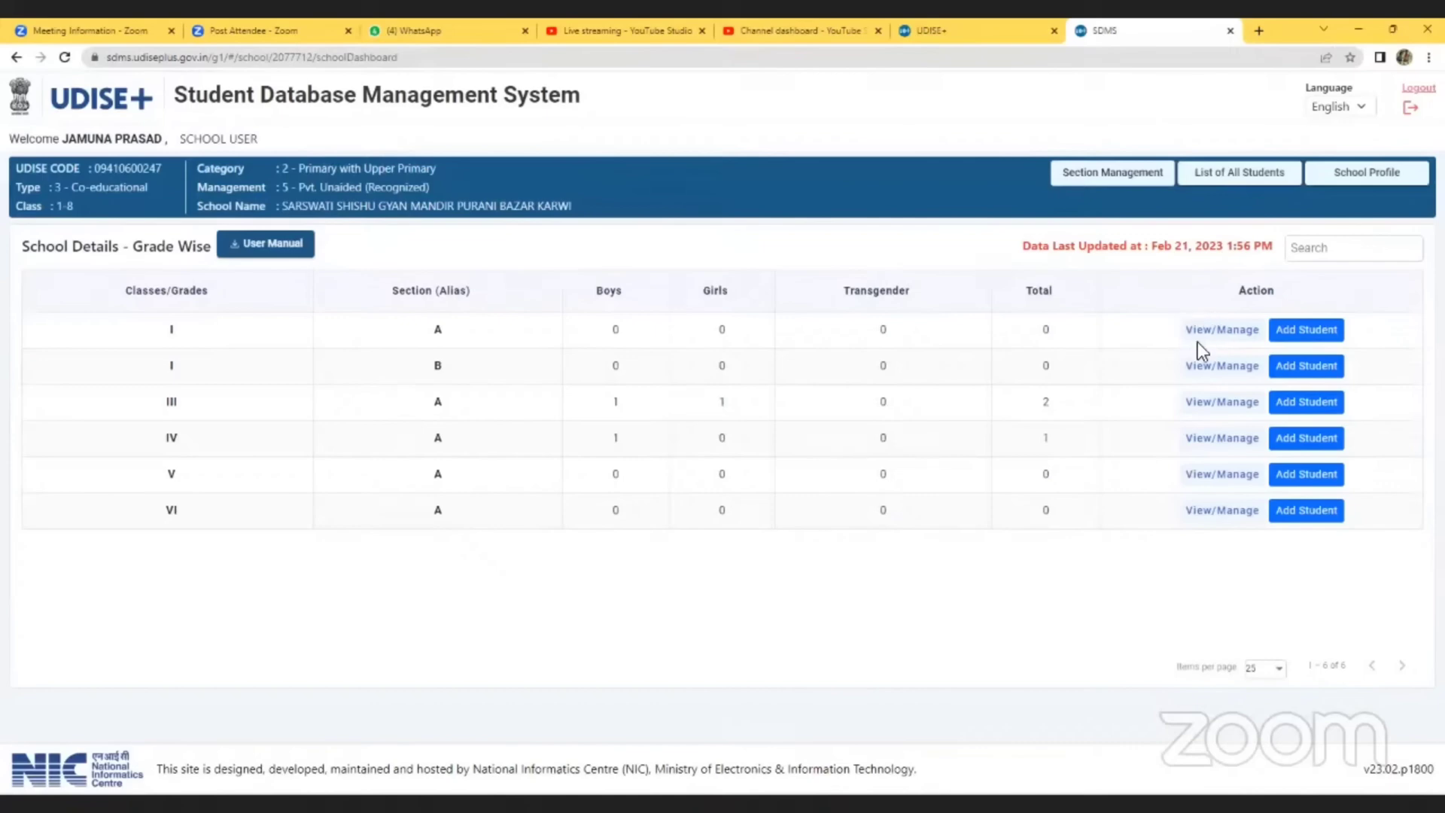
left_click(1207, 440)
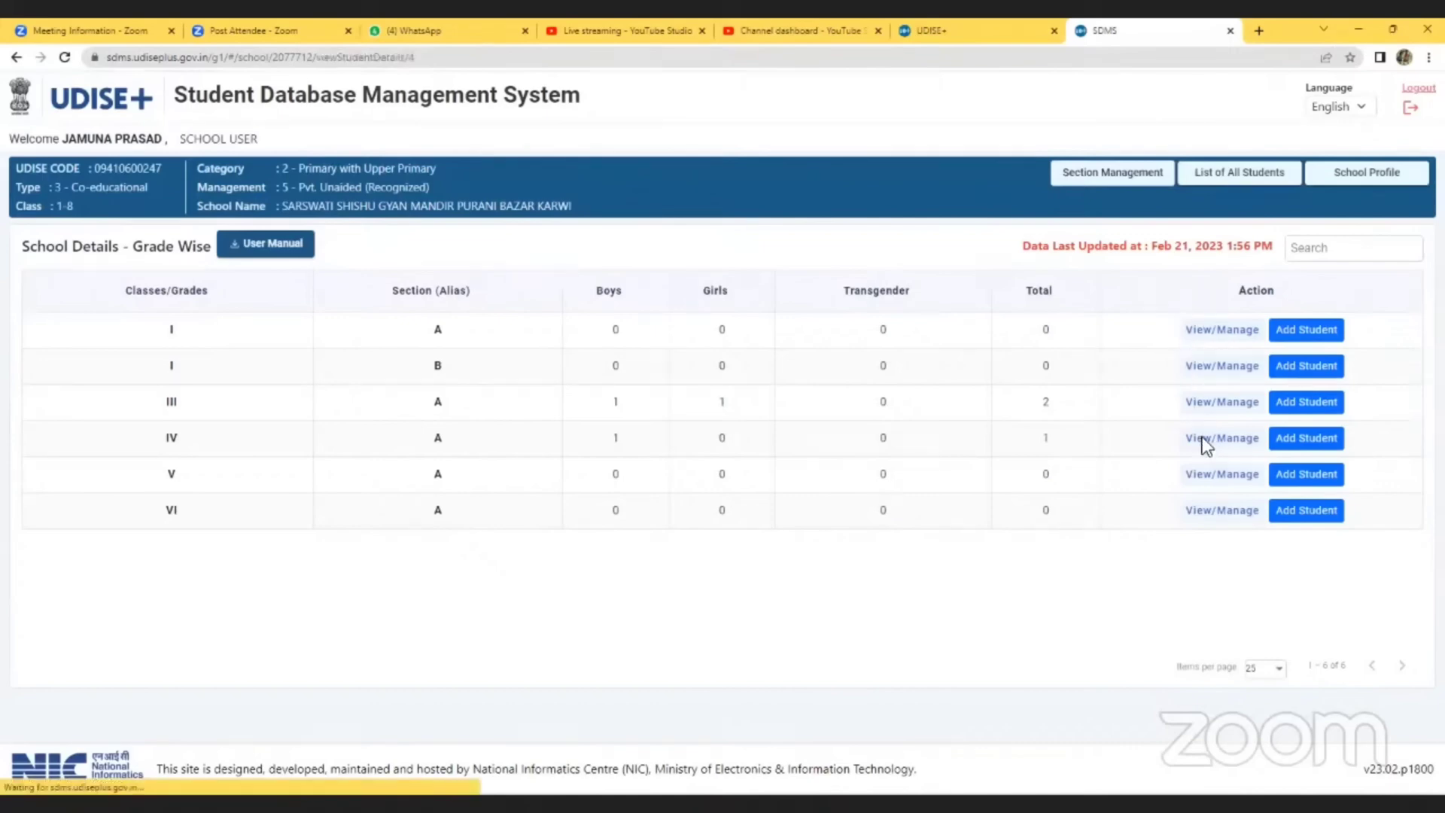